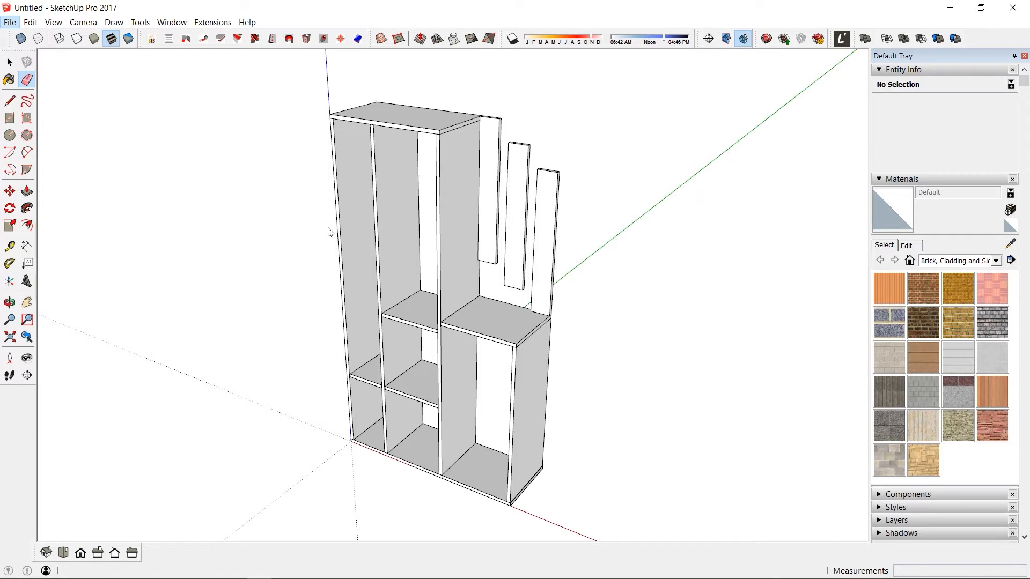
# Step: Examine the cabinet carcass from several angles and compare its door layout with the reference photo 001.png
pyautogui.moveTo(416, 340); pyautogui.dragTo(593, 444, button='middle')
pyautogui.press('e')
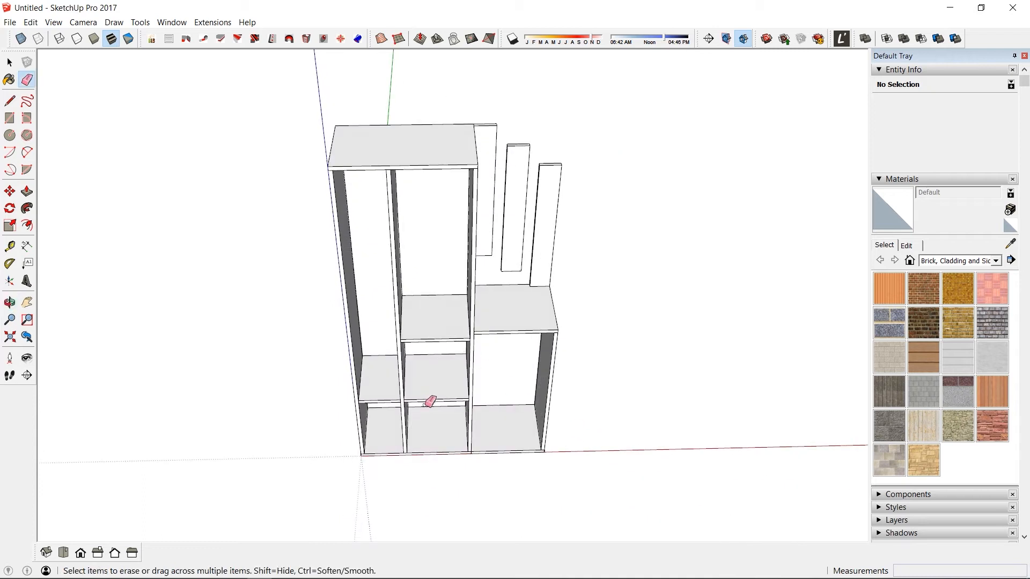
pyautogui.moveTo(430, 401)
pyautogui.mouseDown(button='middle')
pyautogui.moveTo(259, 259)
pyautogui.moveTo(308, 322)
pyautogui.moveTo(421, 400)
pyautogui.moveTo(381, 346)
pyautogui.moveTo(437, 385)
pyautogui.mouseUp(button='middle')
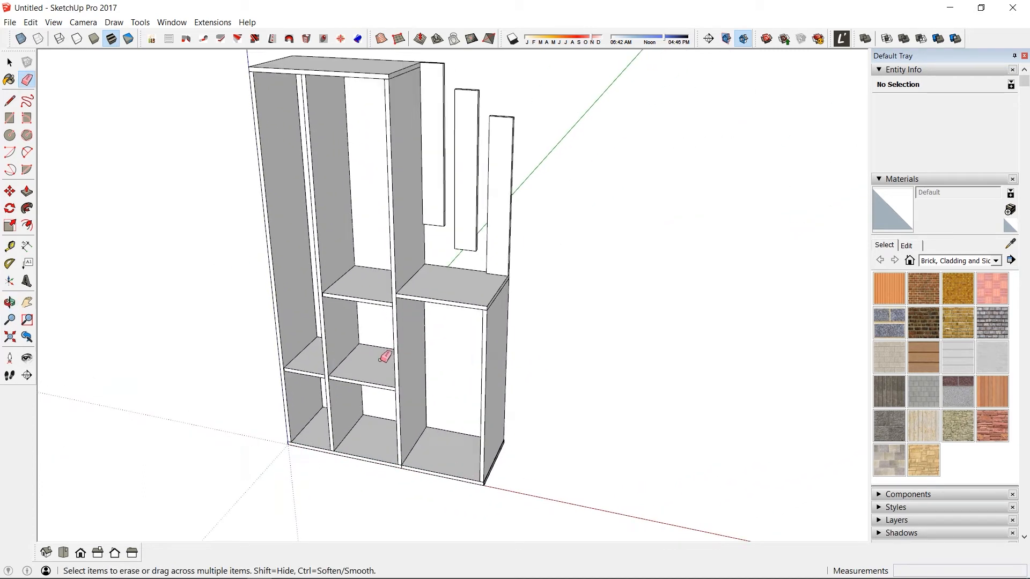
pyautogui.moveTo(379, 356)
pyautogui.mouseDown(button='middle')
pyautogui.moveTo(443, 360)
pyautogui.moveTo(412, 375)
pyautogui.moveTo(412, 255)
pyautogui.mouseUp(button='middle')
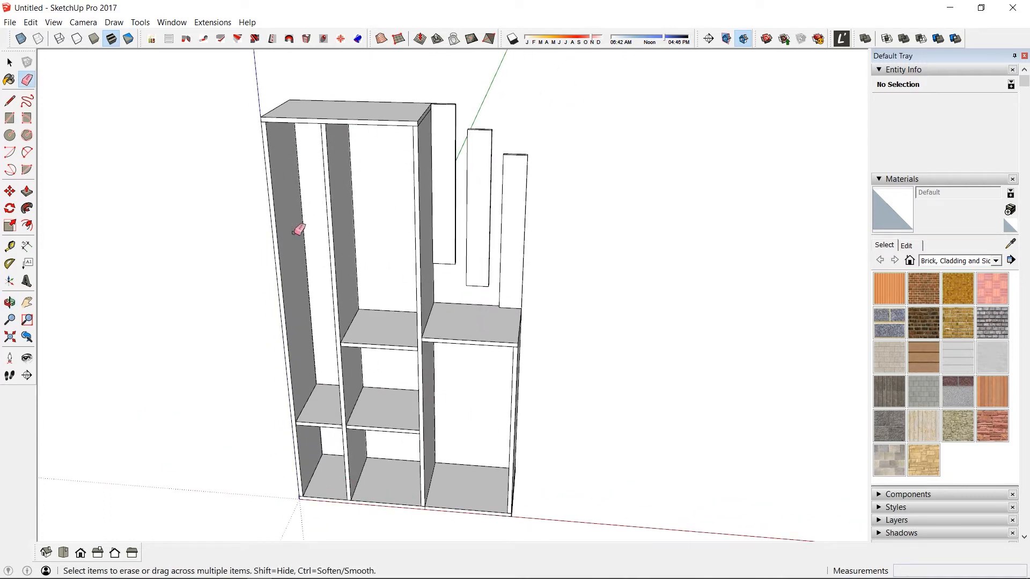
pyautogui.moveTo(382, 337)
pyautogui.mouseDown(button='middle')
pyautogui.moveTo(292, 263)
pyautogui.moveTo(368, 252)
pyautogui.mouseUp(button='middle')
pyautogui.hotkey('alt', 'Tab')
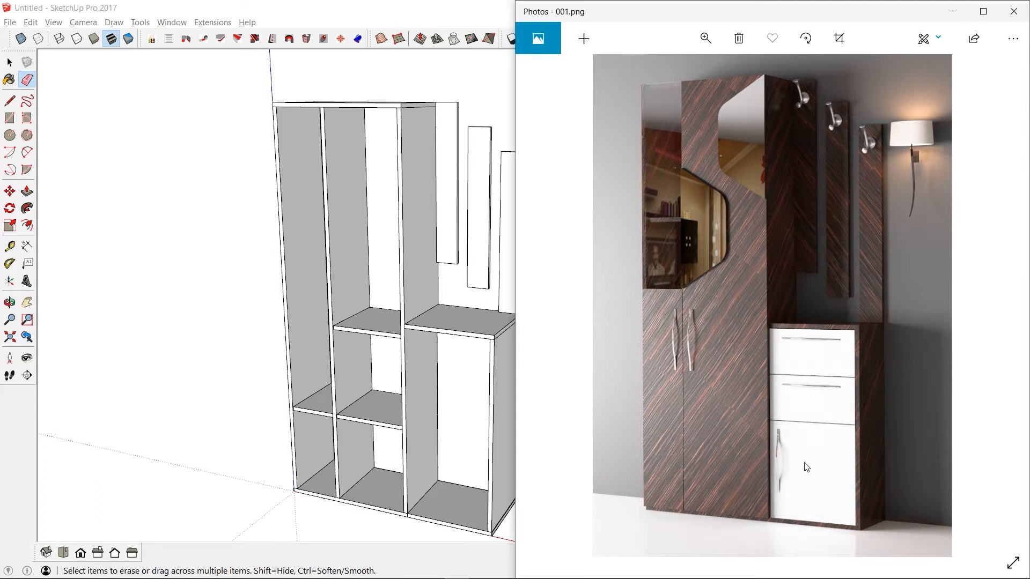
pyautogui.hotkey('alt', 'Tab')
pyautogui.moveTo(427, 317)
pyautogui.mouseDown(button='middle')
pyautogui.moveTo(375, 416)
pyautogui.moveTo(374, 448)
pyautogui.moveTo(503, 351)
pyautogui.mouseUp(button='middle')
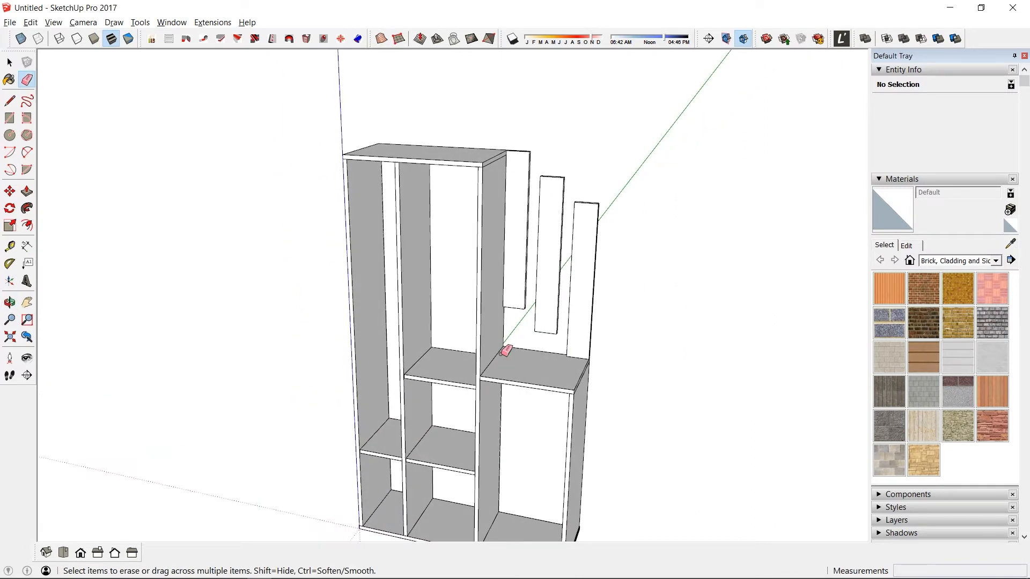
# Step: Place a vertical guide 368 mm from the tall cabinet's outer right front edge, along the near edge of the inner divider
pyautogui.press('r')
pyautogui.scroll(2, 464, 228)
pyautogui.scroll(-3, 461, 174)
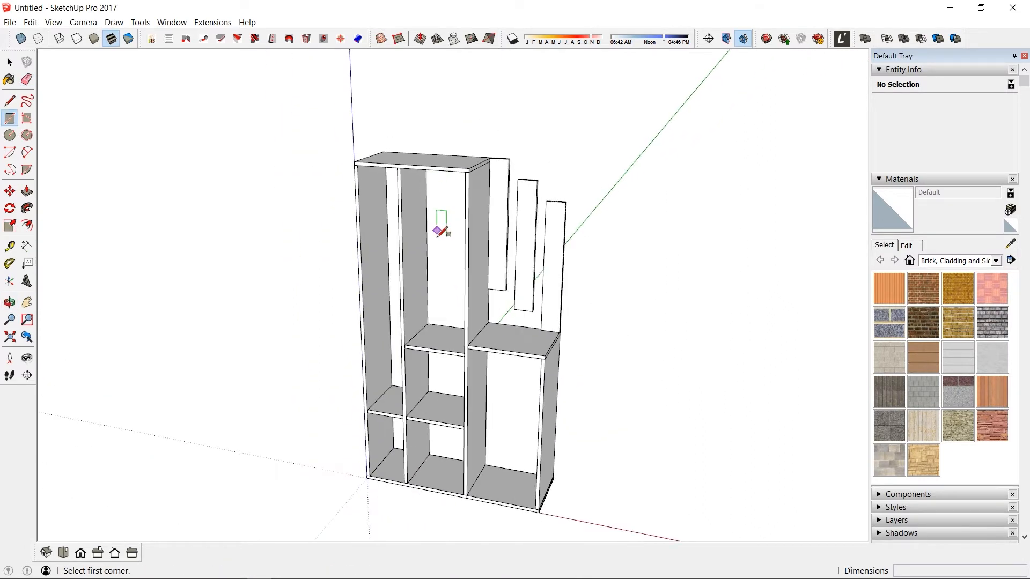
pyautogui.press('t')
pyautogui.scroll(6, 427, 137)
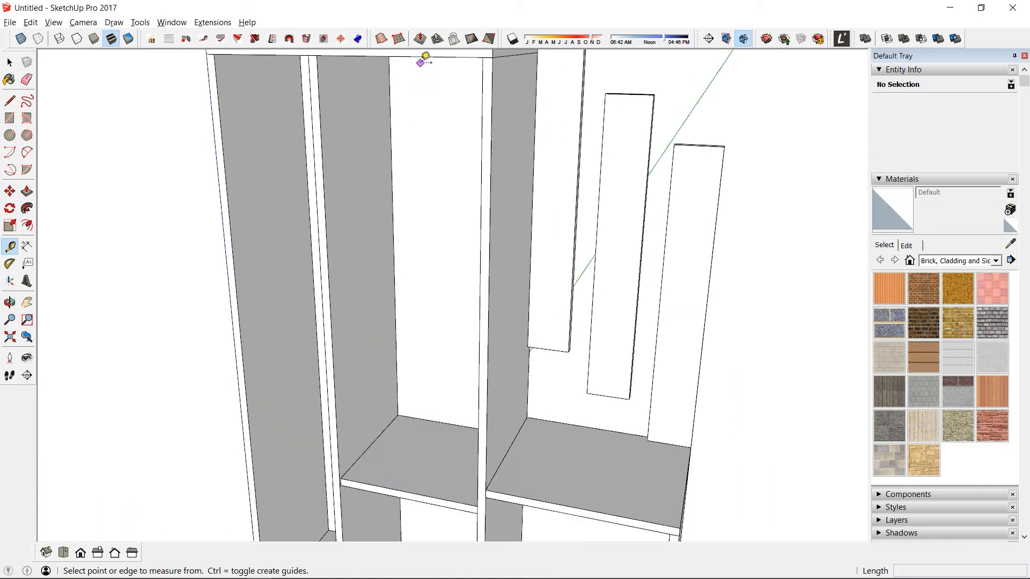
pyautogui.click(628, 261)
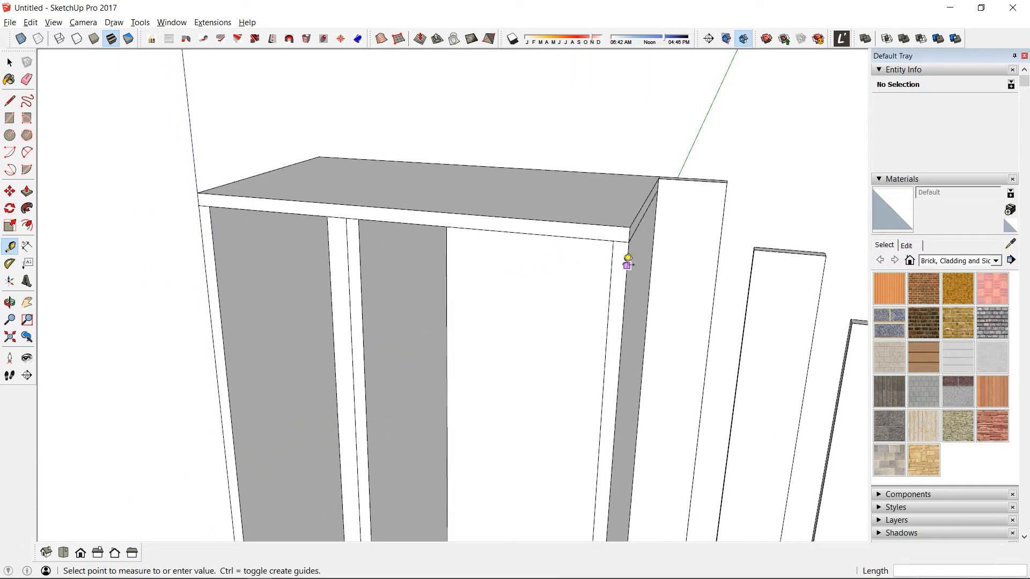
pyautogui.scroll(4, 409, 251)
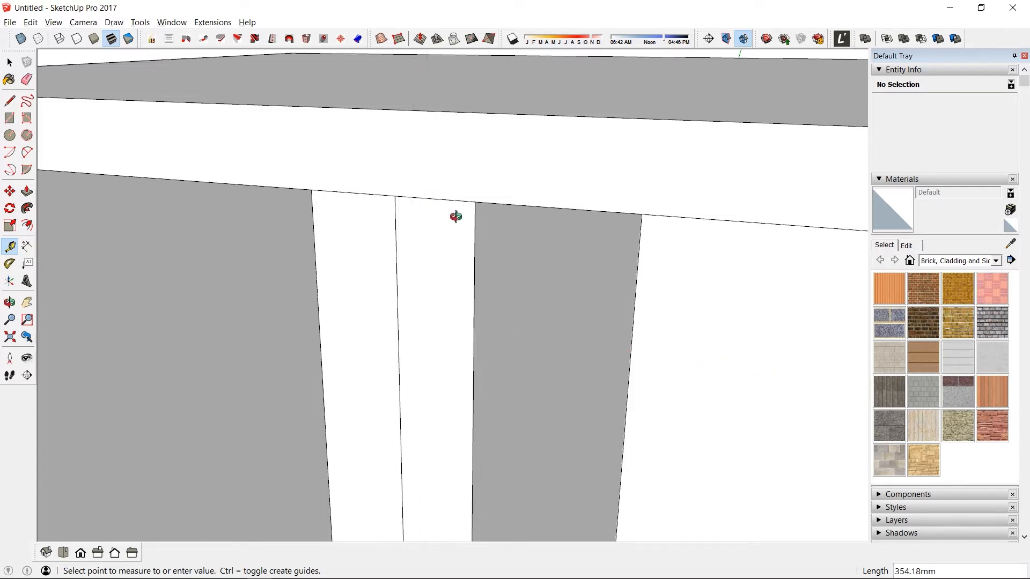
pyautogui.moveTo(455, 219); pyautogui.dragTo(413, 315, button='middle')
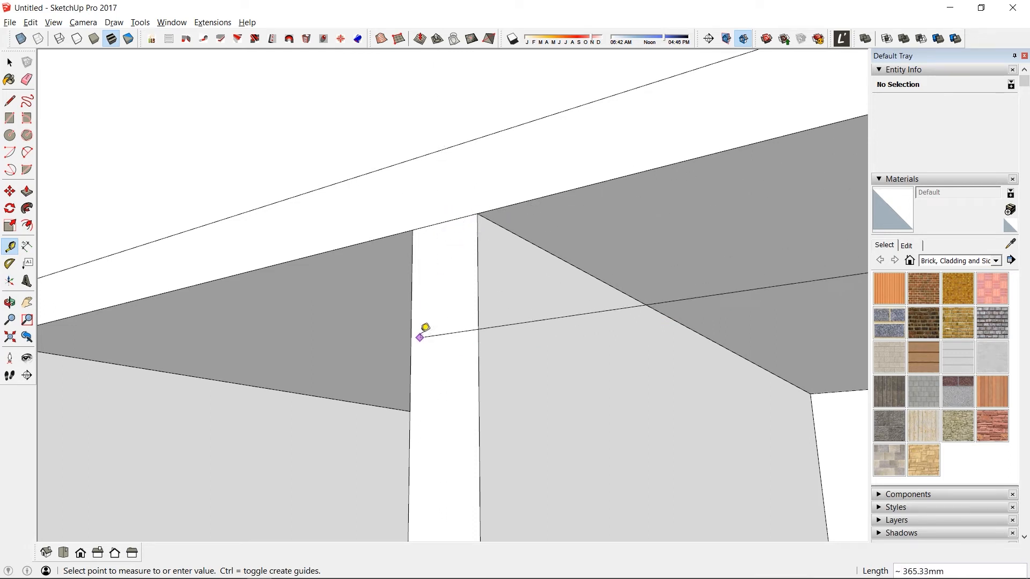
pyautogui.scroll(-2, 439, 310)
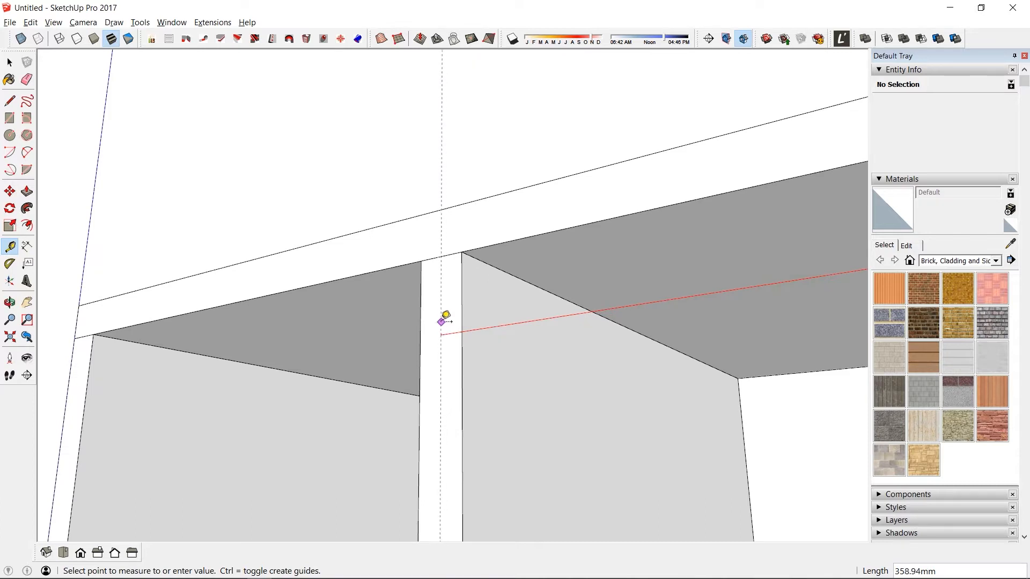
pyautogui.click(429, 320)
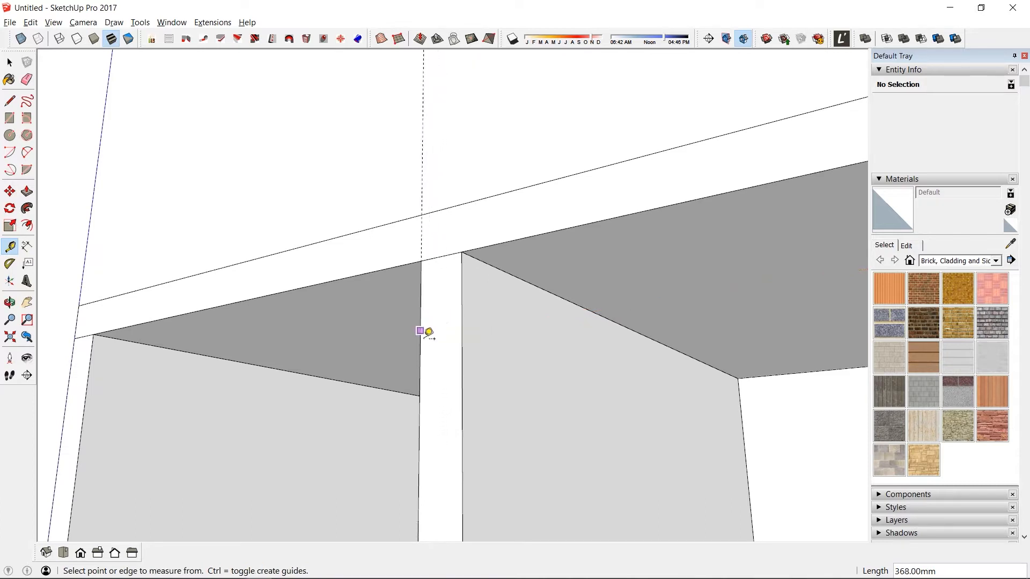
# Step: Add a second vertical guide along the centreline of the inner divider's front face
pyautogui.click(429, 303)
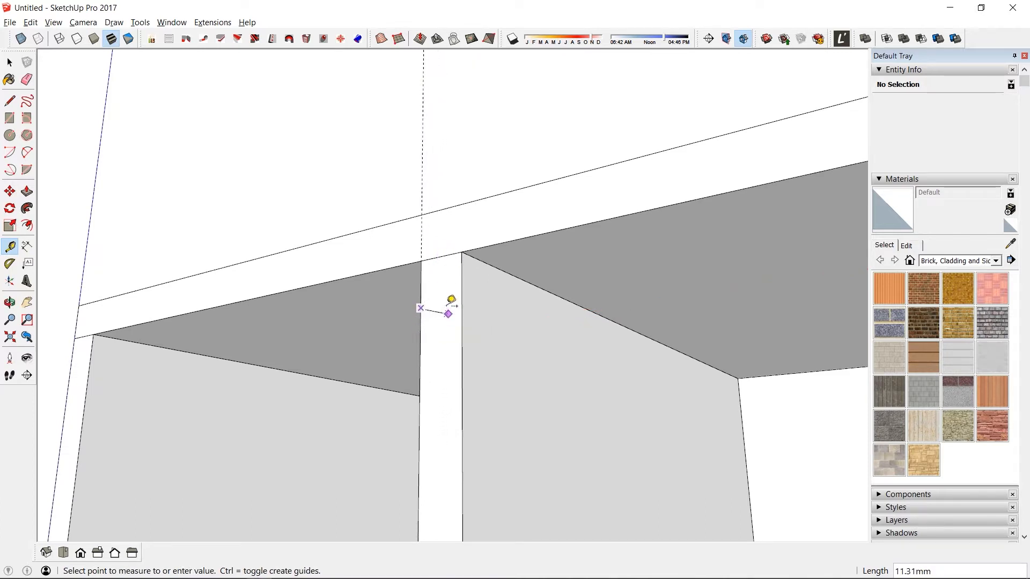
pyautogui.click(432, 278)
pyautogui.click(428, 270)
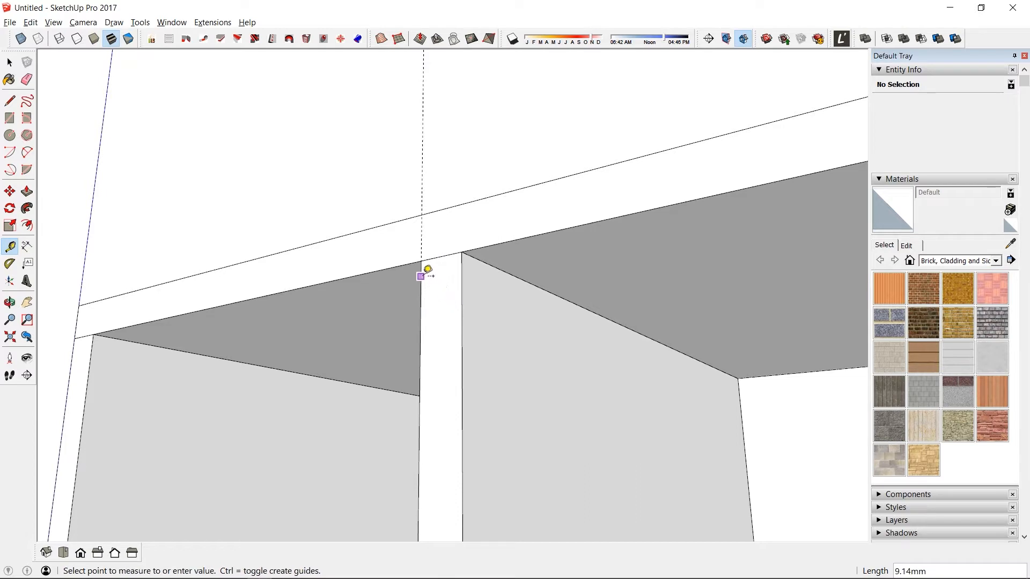
pyautogui.scroll(-9, 441, 255)
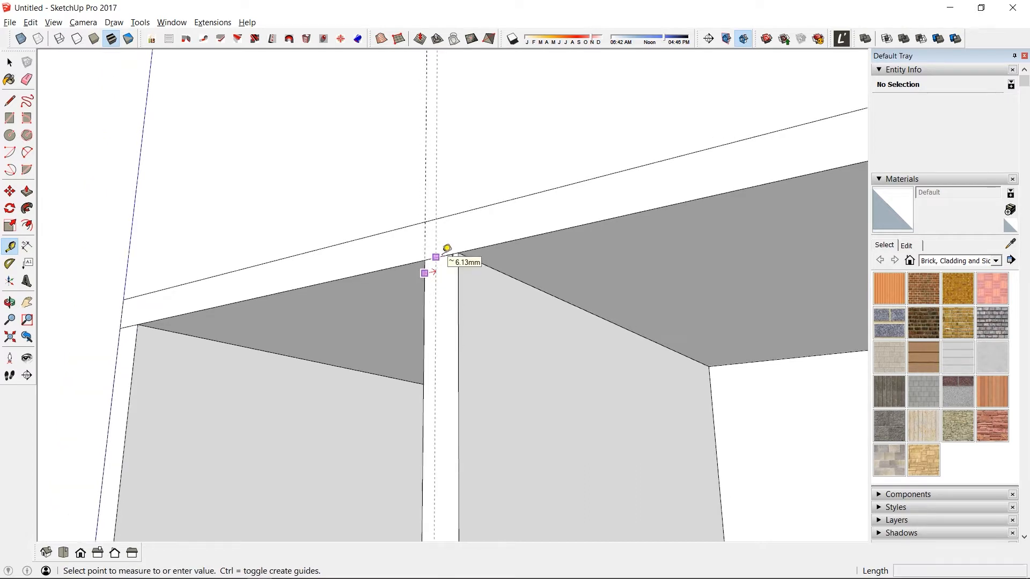
pyautogui.keyDown('shift'); pyautogui.moveTo(492, 464); pyautogui.dragTo(497, 395, button='middle'); pyautogui.keyUp('shift')
pyautogui.scroll(6, 487, 317)
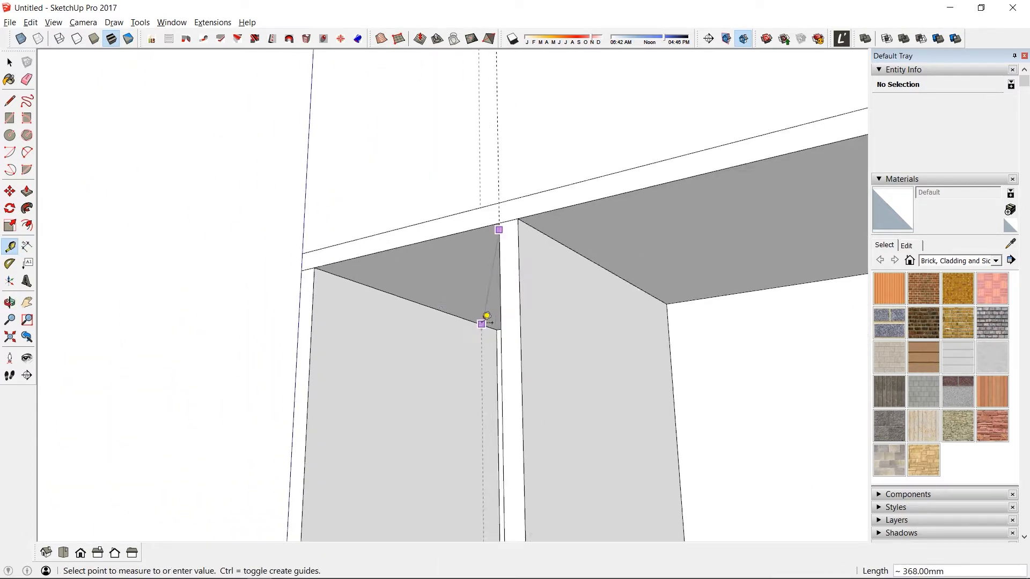
pyautogui.click(515, 226)
pyautogui.moveTo(521, 223); pyautogui.dragTo(584, 291, button='middle')
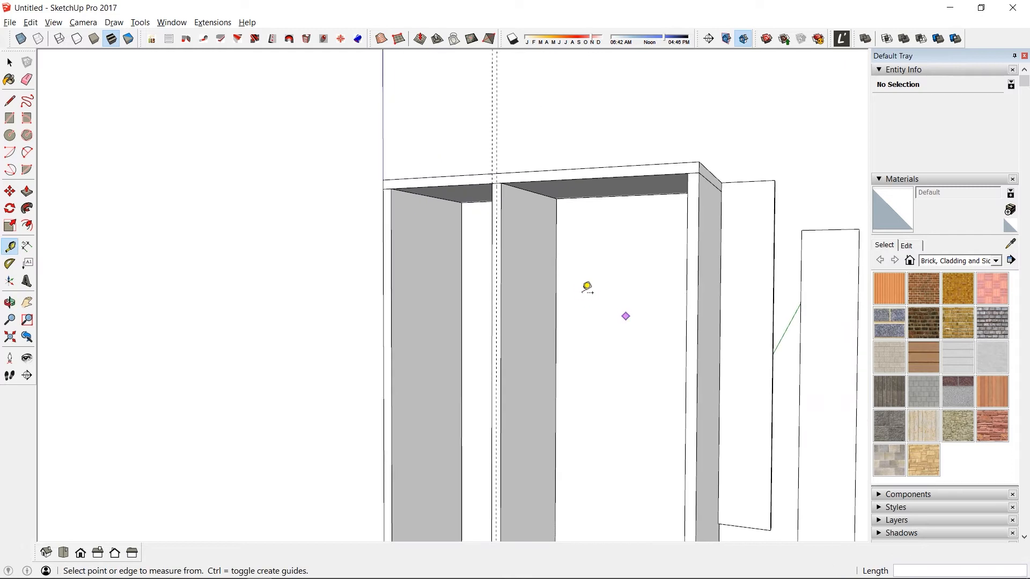
# Step: Draw a 359 × 1764 mm rectangle from the divider's centre guide under the top panel to the right side panel's lower outer corner
pyautogui.press('r')
pyautogui.scroll(4, 506, 172)
pyautogui.click(467, 178)
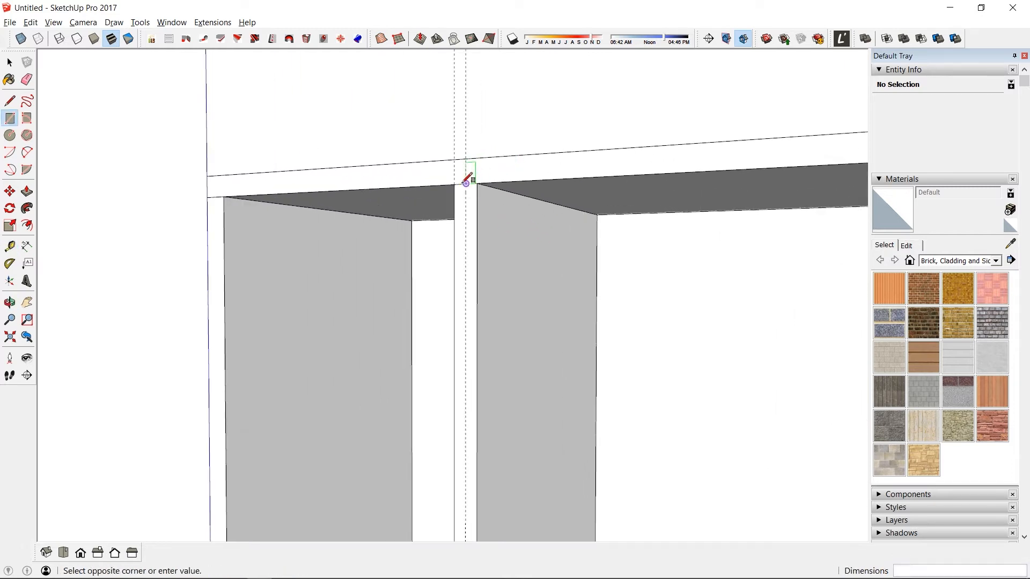
pyautogui.scroll(-5, 491, 257)
pyautogui.moveTo(547, 317); pyautogui.dragTo(606, 281, button='middle')
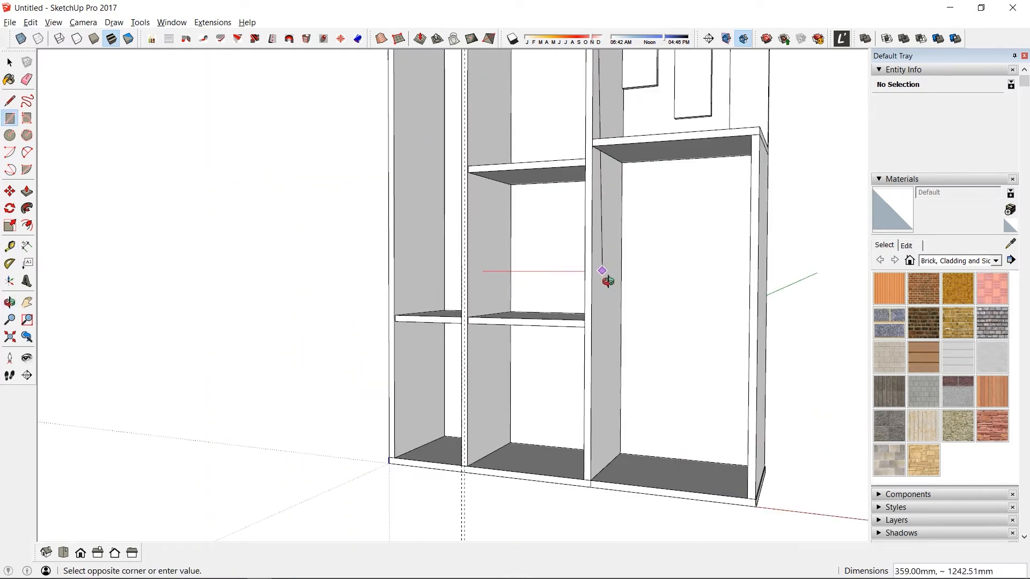
pyautogui.scroll(6, 625, 453)
pyautogui.scroll(1, 561, 454)
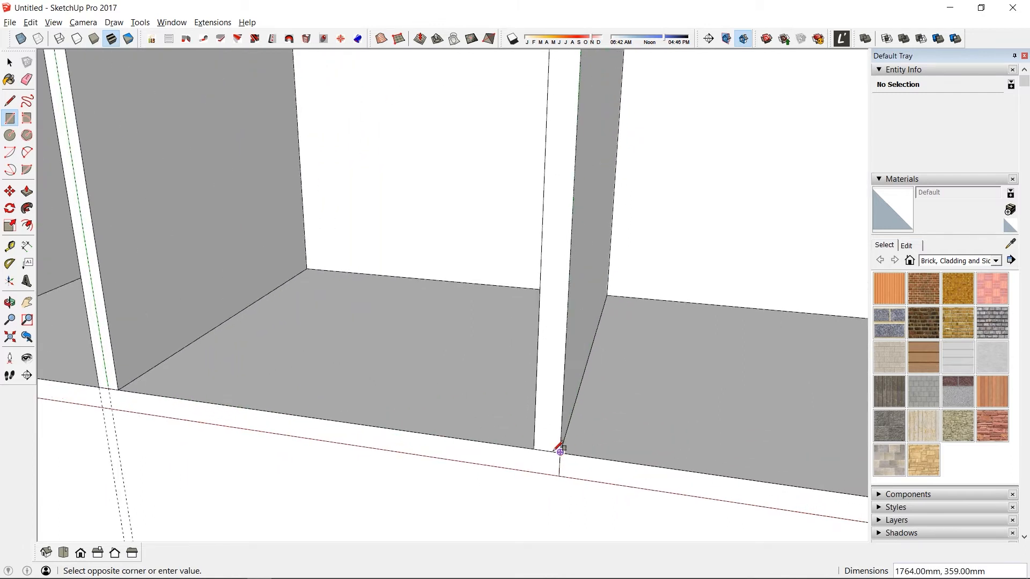
pyautogui.click(560, 452)
pyautogui.scroll(-5, 533, 409)
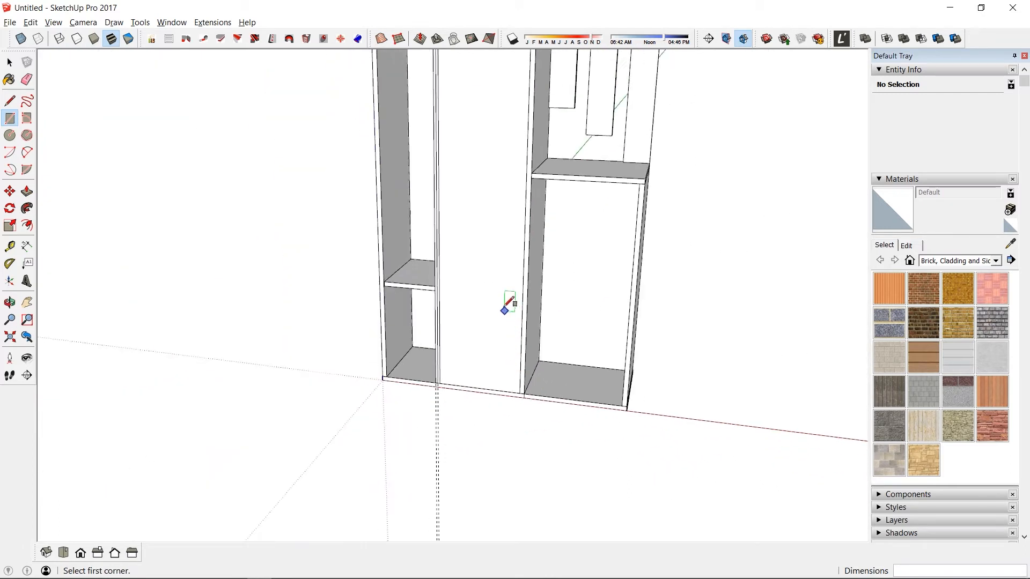
# Step: Turn the right door rectangle, including its edges, into a component with the default settings
pyautogui.moveTo(510, 304); pyautogui.dragTo(444, 347, button='middle')
pyautogui.scroll(8, 533, 276)
pyautogui.press('p')
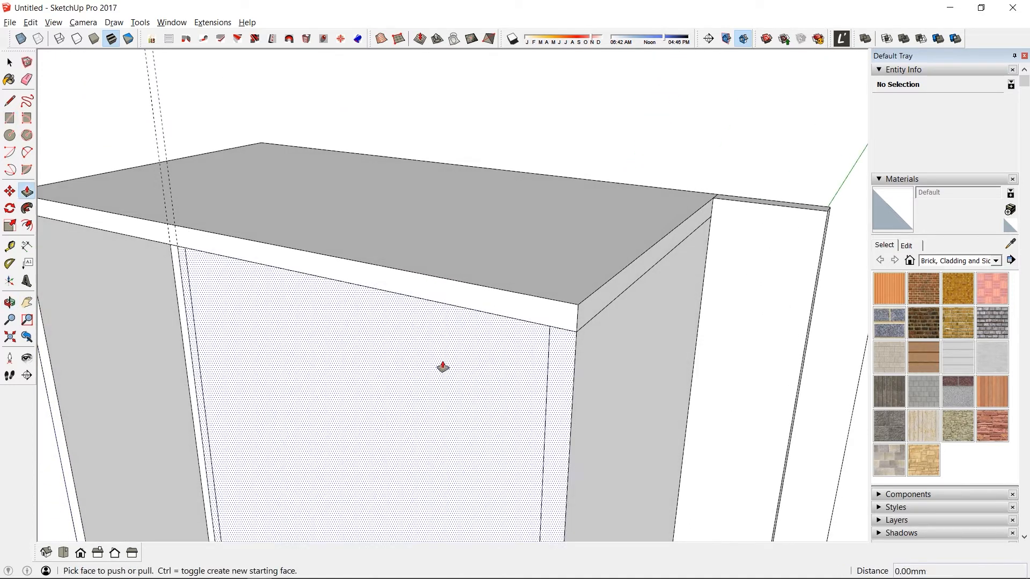
pyautogui.click(437, 375)
pyautogui.click(425, 395)
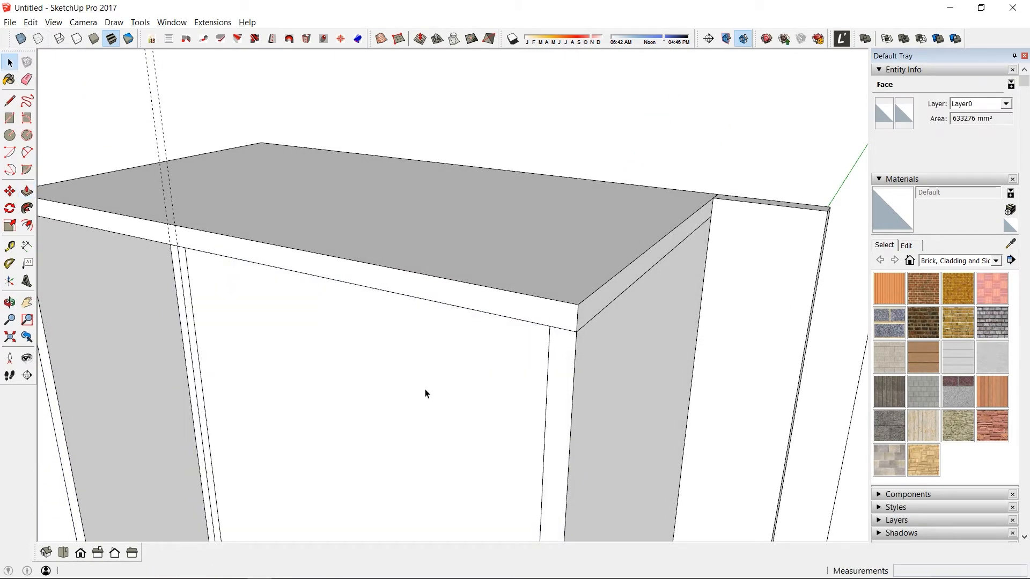
pyautogui.press('space')
pyautogui.doubleClick(425, 392)
pyautogui.press('g')
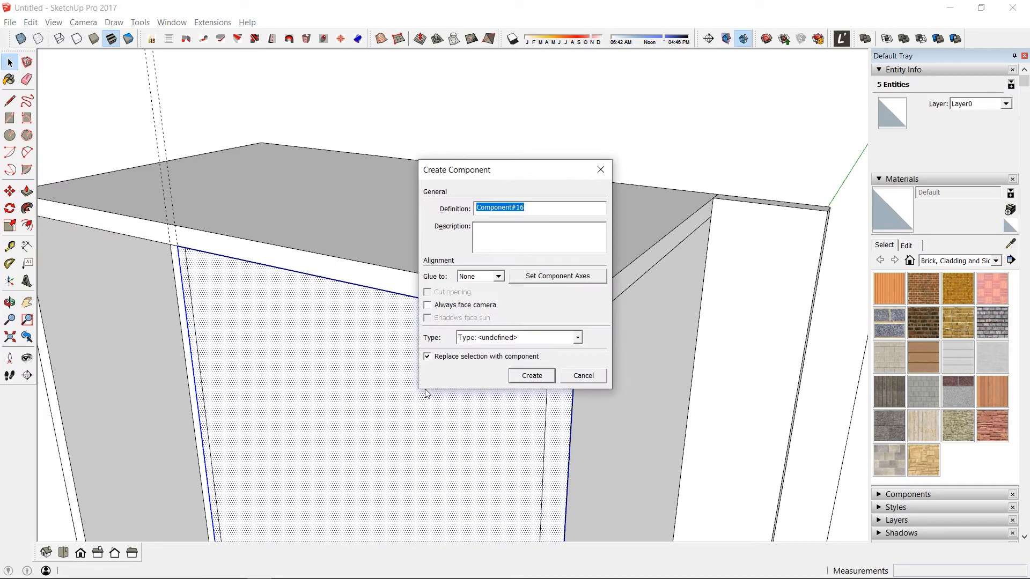
pyautogui.press('Return')
# Step: Open the right door component and extrude its front face 18 mm outward
pyautogui.doubleClick(407, 420)
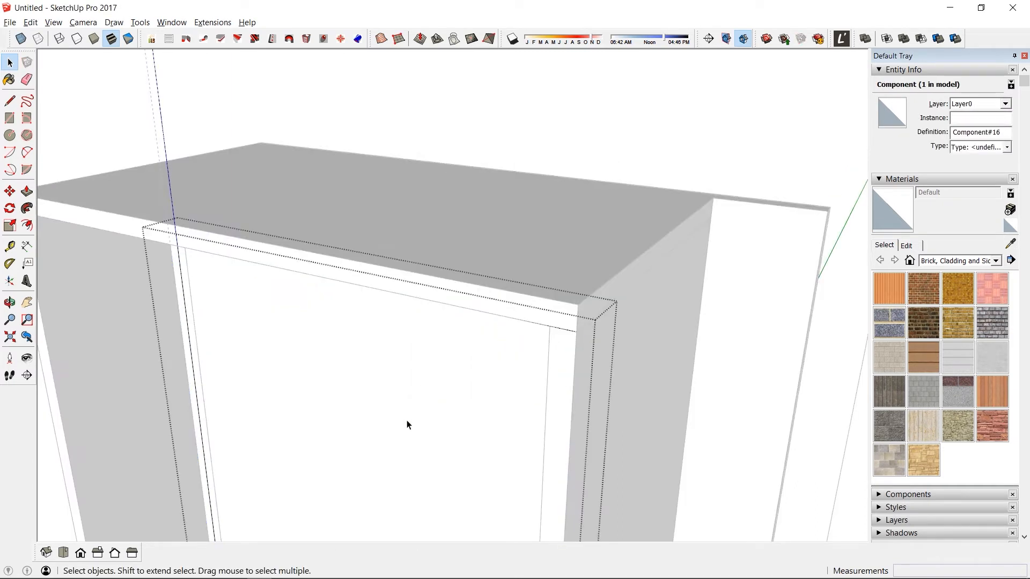
pyautogui.press('p')
pyautogui.click(401, 440)
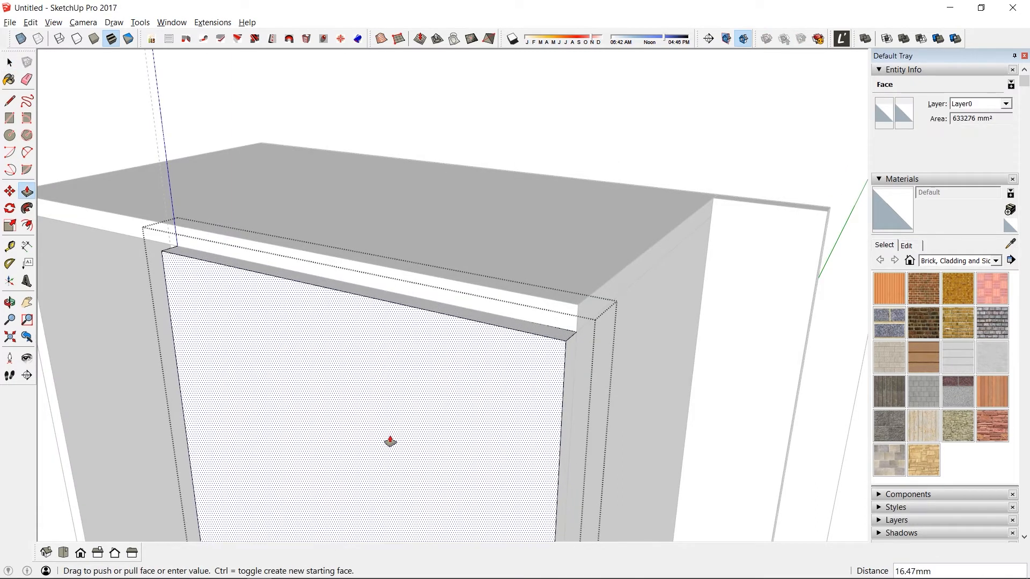
pyautogui.write('18')
pyautogui.press('Return')
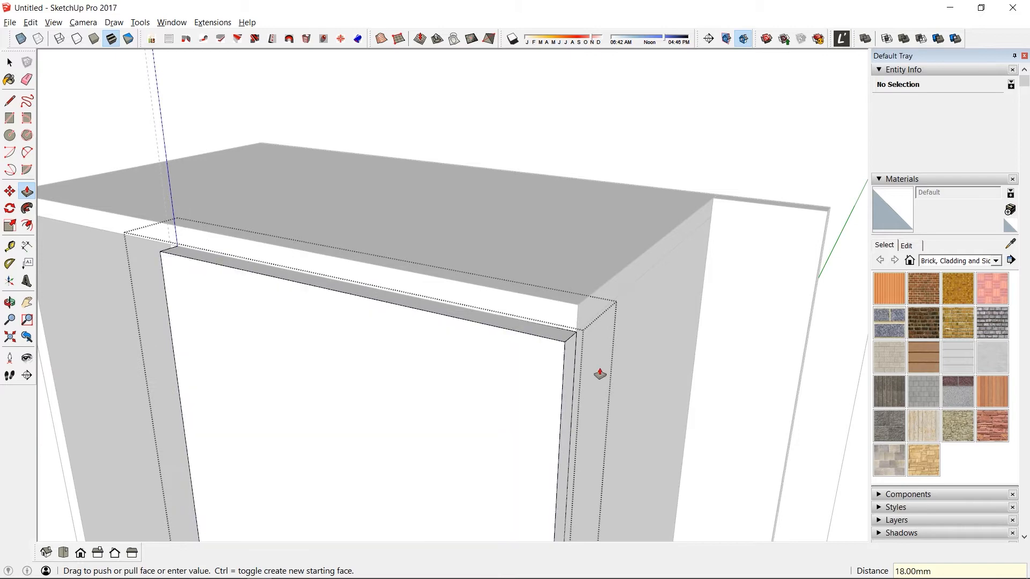
# Step: Raise the right door's top face 18 mm, flush with the cabinet's top surface, and close the component
pyautogui.click(551, 341)
pyautogui.click(617, 275)
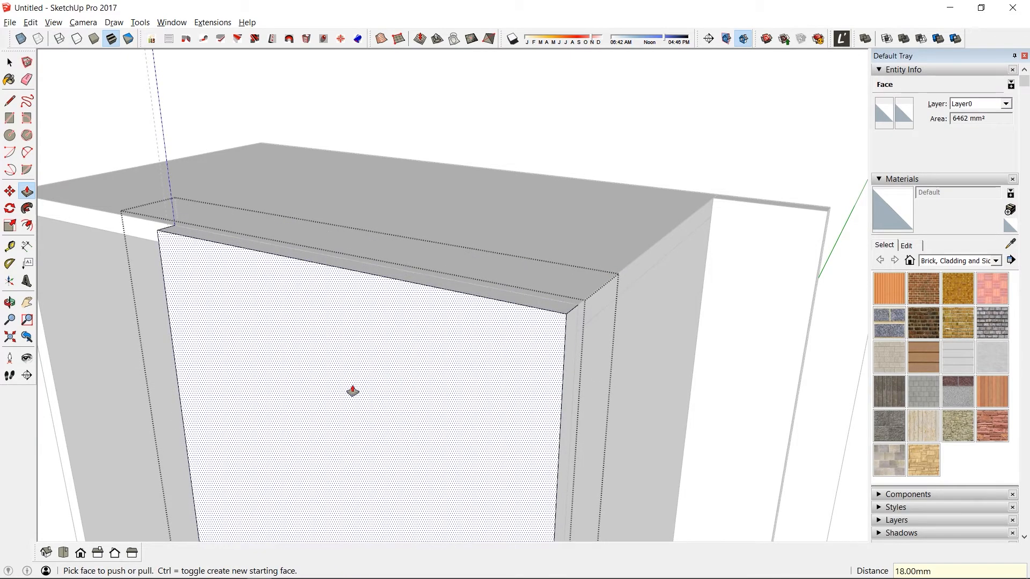
pyautogui.moveTo(352, 391); pyautogui.dragTo(573, 374, button='middle')
pyautogui.scroll(-5, 557, 369)
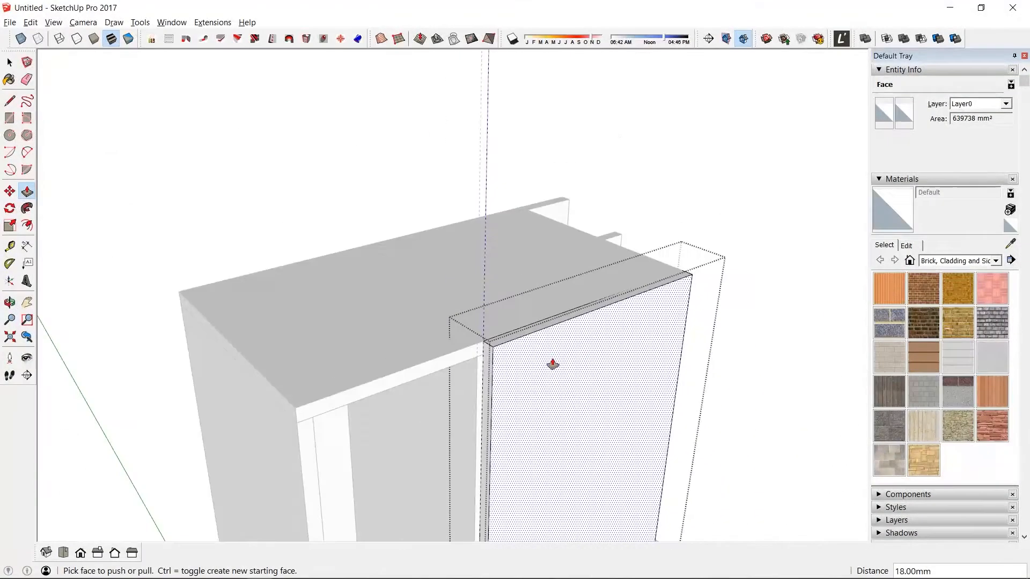
pyautogui.press('space')
pyautogui.scroll(-3, 547, 377)
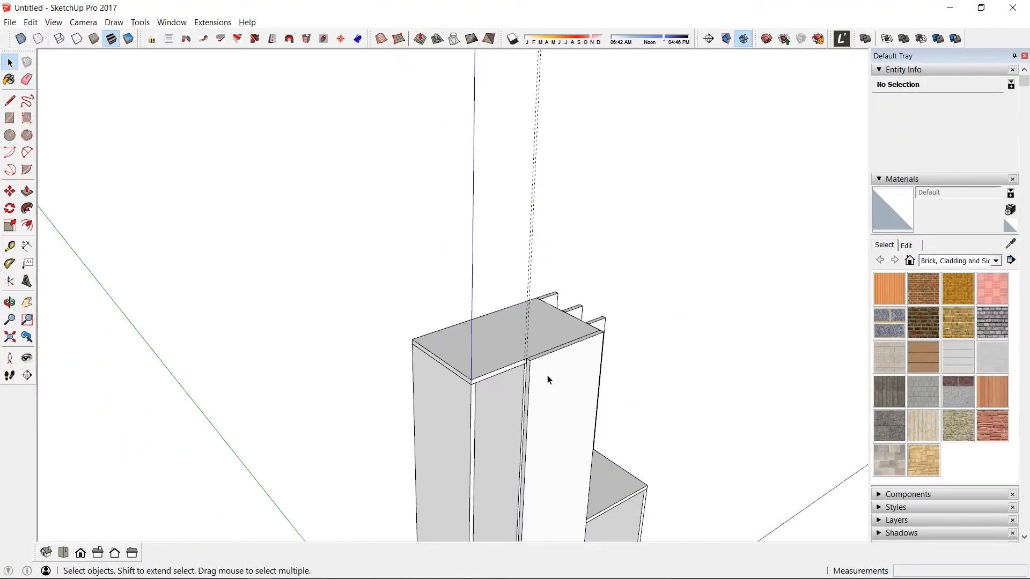
# Step: Draw a 241 × 1782 mm rectangle for the left door from the cabinet's upper left front corner to the right door's lower inner corner
pyautogui.moveTo(557, 429); pyautogui.dragTo(397, 292, button='middle')
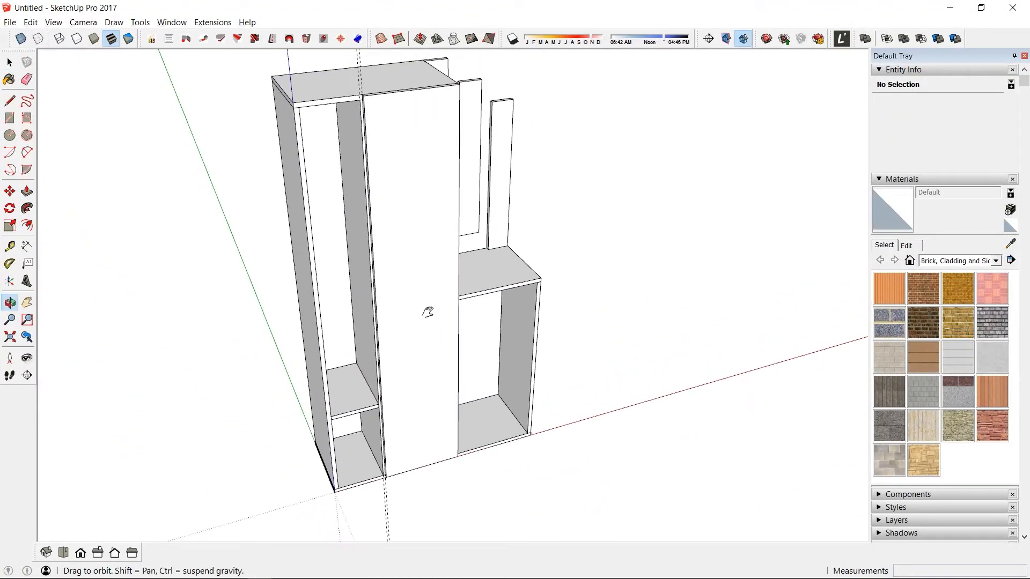
pyautogui.press('r')
pyautogui.scroll(5, 289, 92)
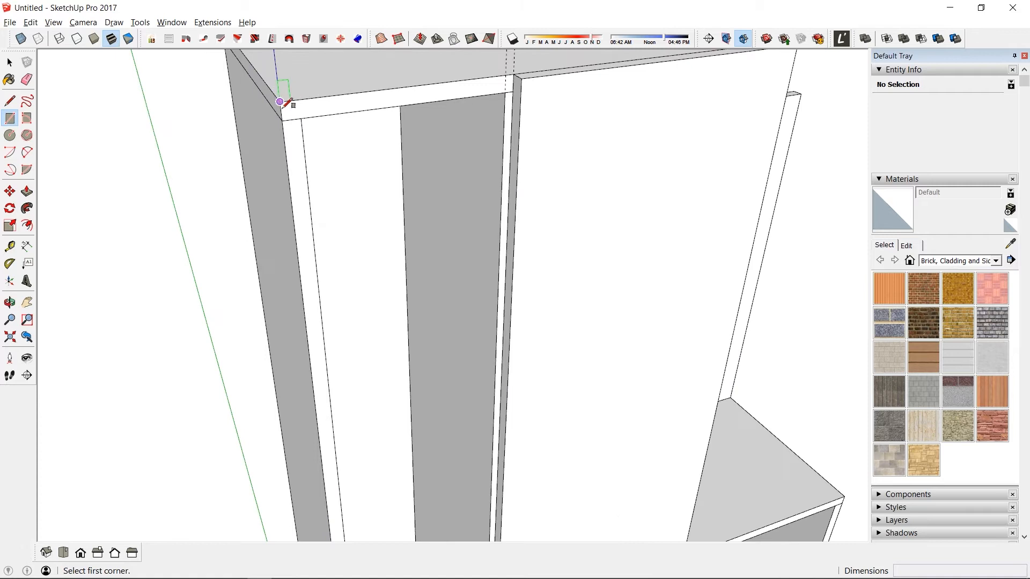
pyautogui.click(280, 101)
pyautogui.scroll(-5, 492, 356)
pyautogui.moveTo(492, 356)
pyautogui.mouseDown(button='middle')
pyautogui.moveTo(520, 319)
pyautogui.moveTo(493, 358)
pyautogui.mouseUp(button='middle')
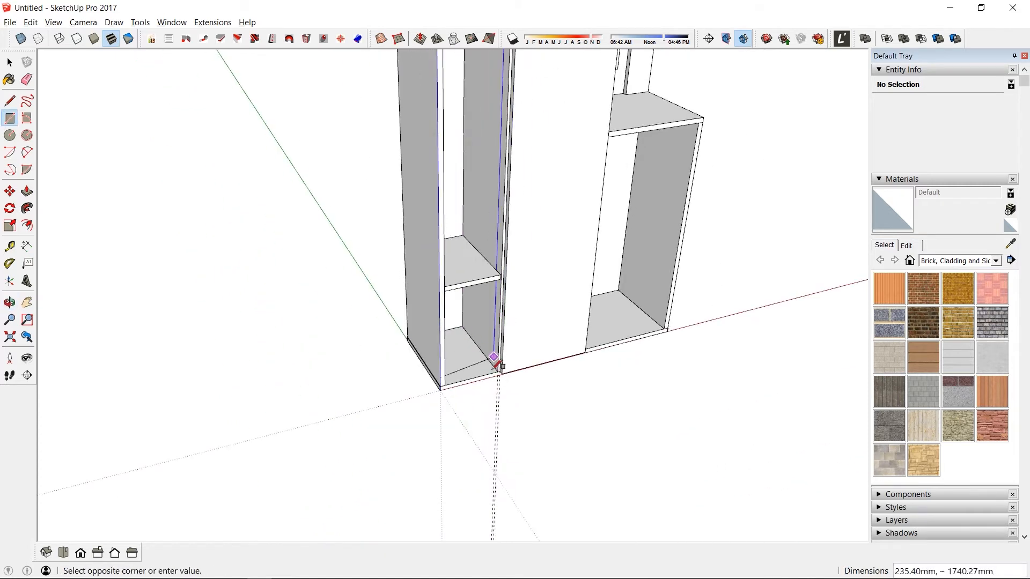
pyautogui.scroll(6, 493, 358)
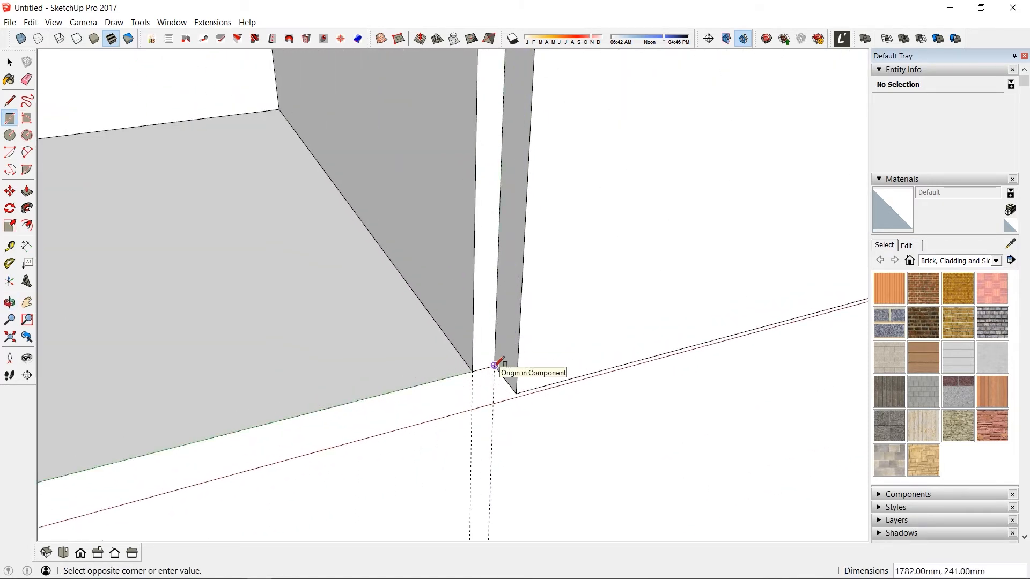
pyautogui.click(494, 365)
# Step: Turn the left door rectangle, including its edges, into a component with the default settings
pyautogui.press('space')
pyautogui.doubleClick(359, 335)
pyautogui.press('g')
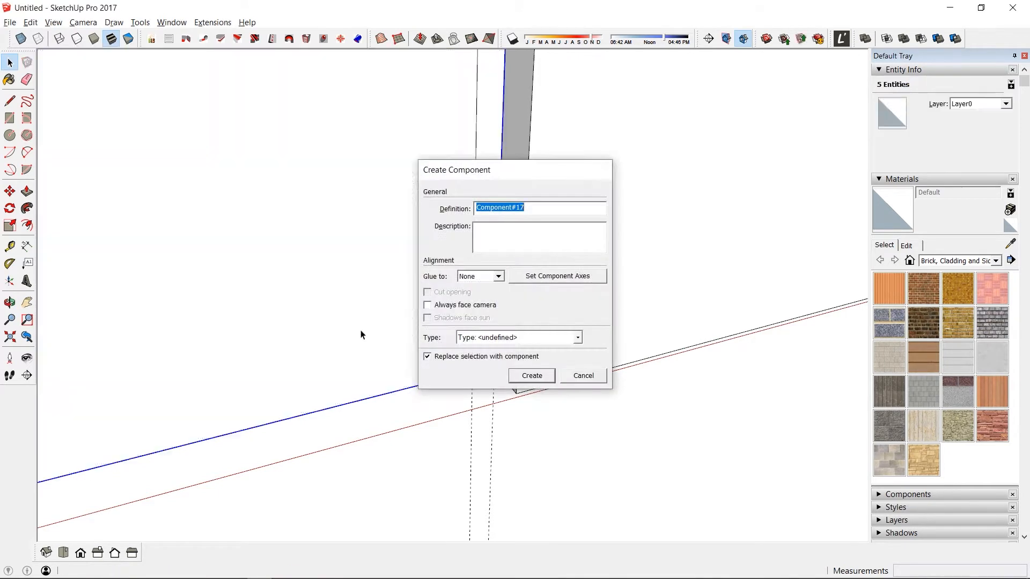
pyautogui.press('Return')
# Step: Extrude the left door's front face 18 mm outward inside its component
pyautogui.press('p')
pyautogui.click(391, 324)
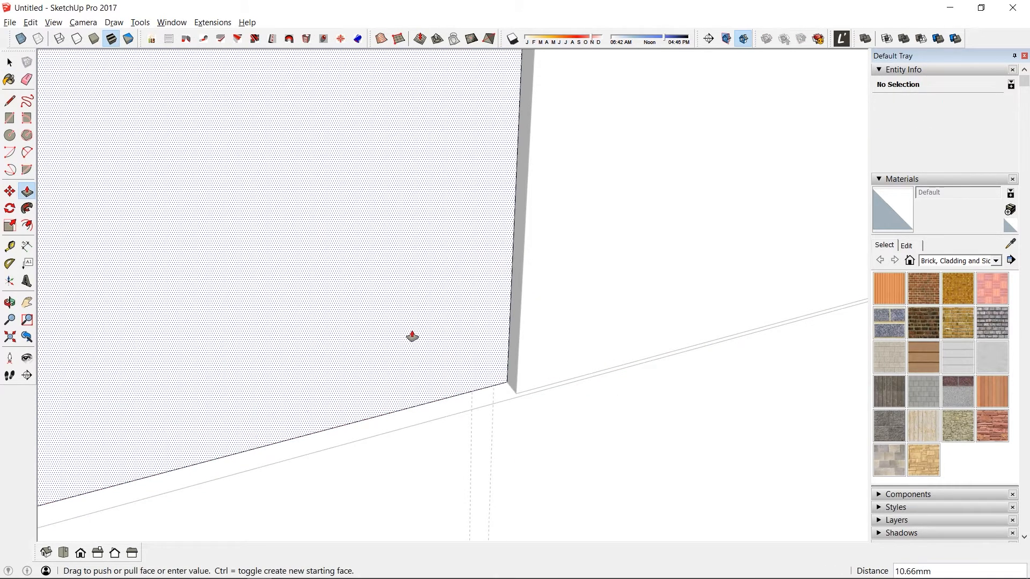
pyautogui.write('18')
pyautogui.press('Return')
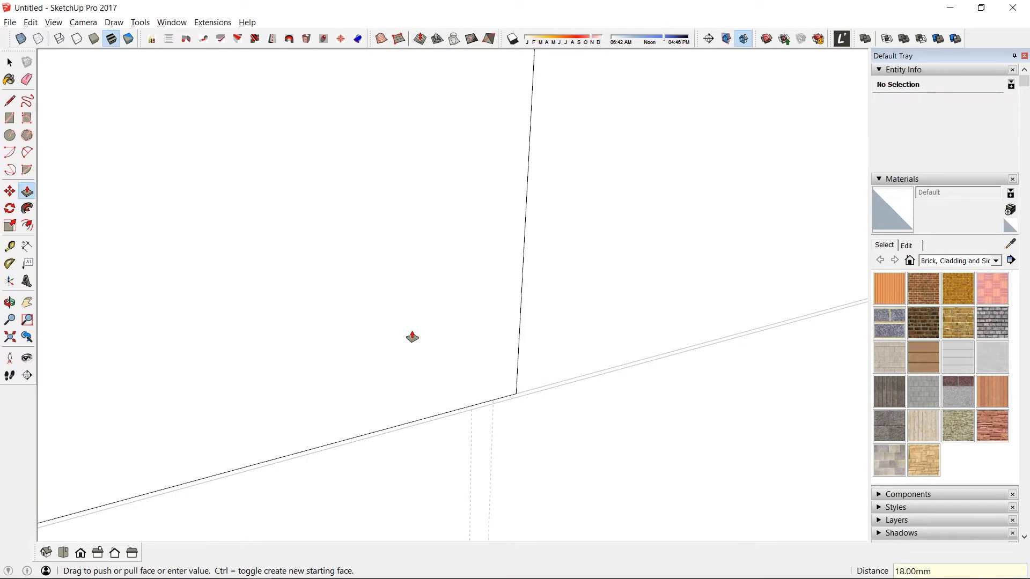
# Step: Push the left door's inner side face, where it meets the right door, in by 1 mm
pyautogui.moveTo(412, 337); pyautogui.dragTo(274, 440, button='middle')
pyautogui.scroll(4, 353, 301)
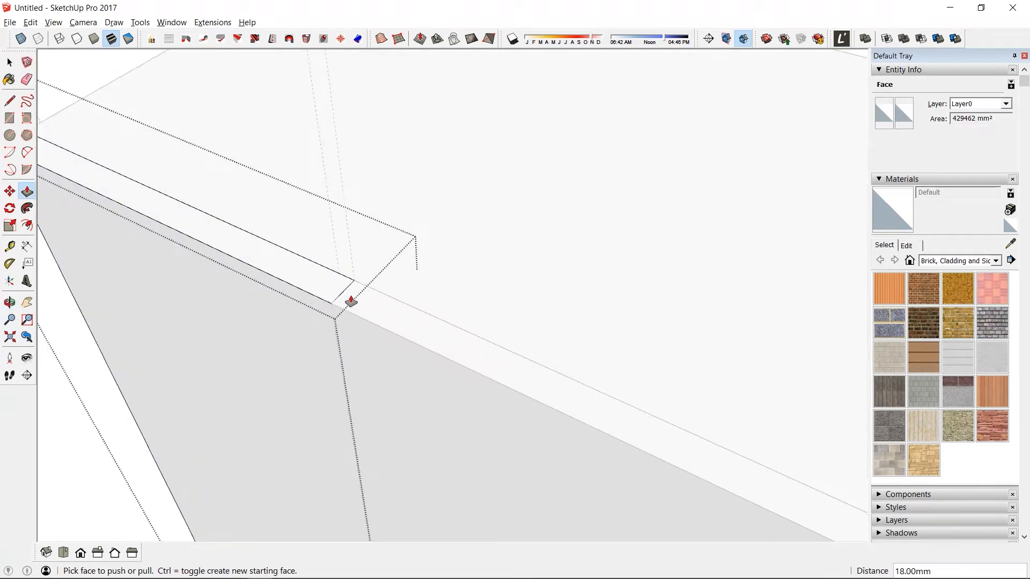
pyautogui.click(343, 299)
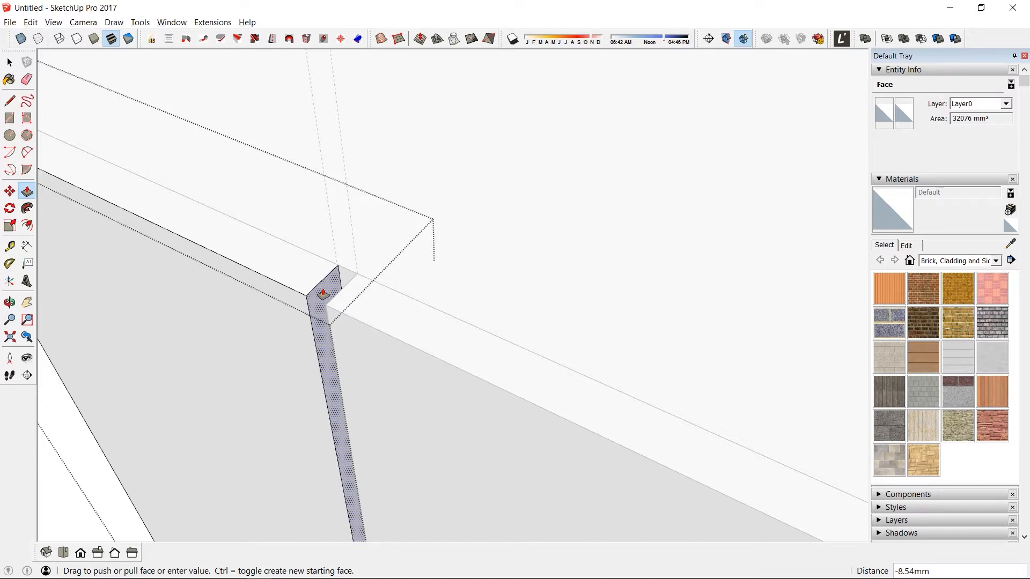
pyautogui.write('1')
pyautogui.press('Return')
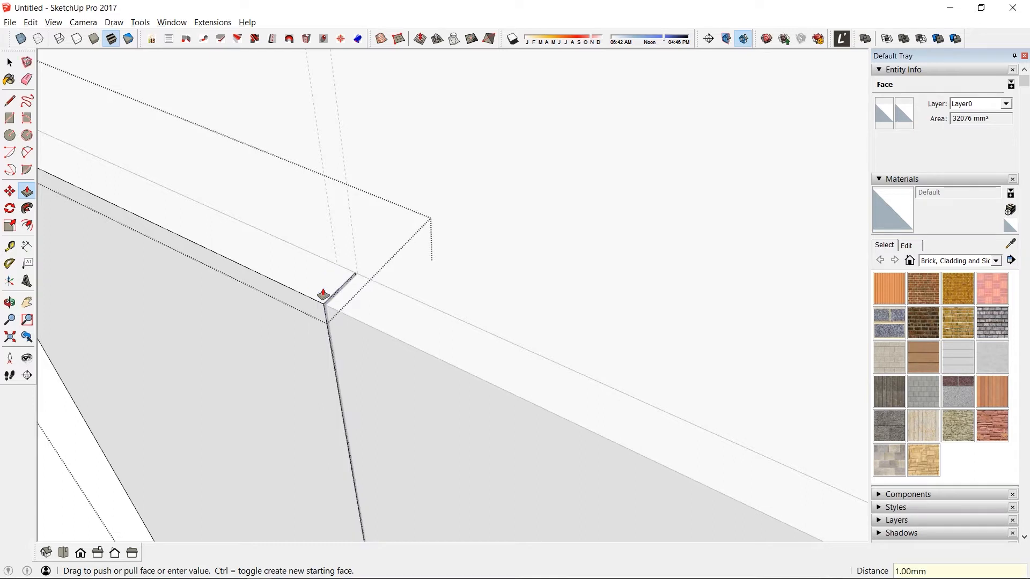
# Step: Push the right door's inner side face in by 1 mm inside its component, and close the component
pyautogui.moveTo(323, 294); pyautogui.dragTo(681, 301, button='middle')
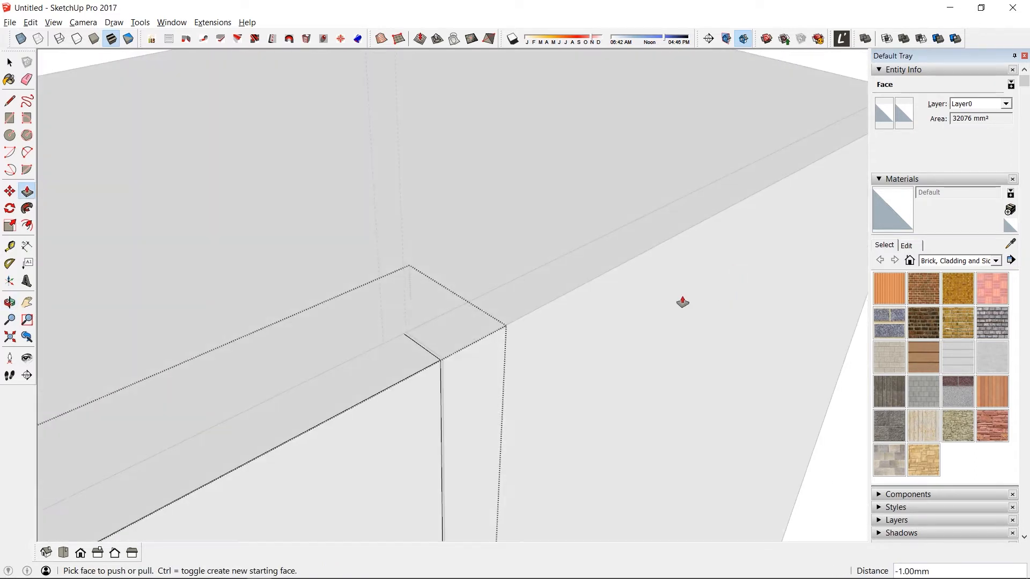
pyautogui.click(444, 360)
pyautogui.press('space')
pyautogui.click(587, 324)
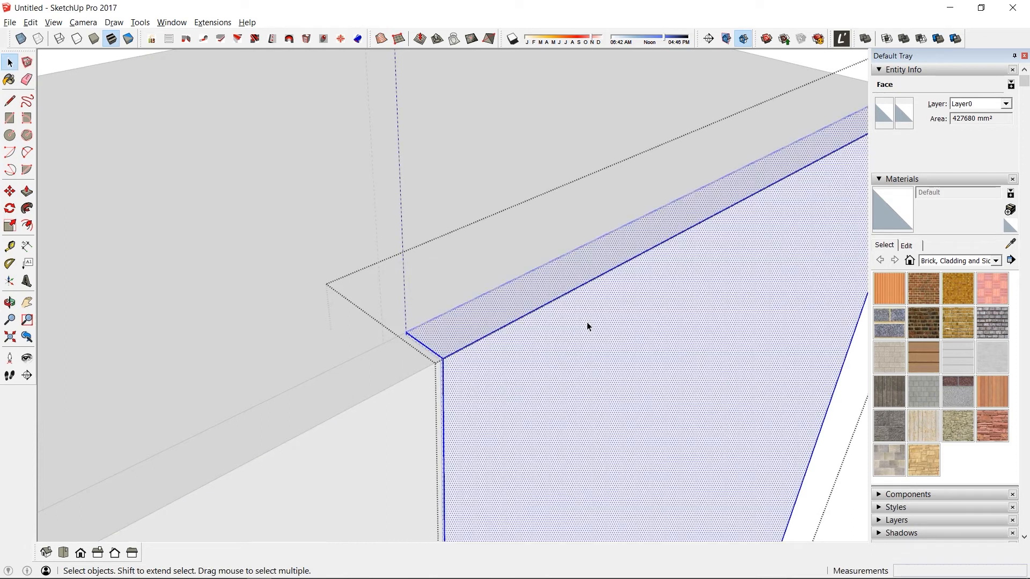
pyautogui.press('p')
pyautogui.click(439, 368)
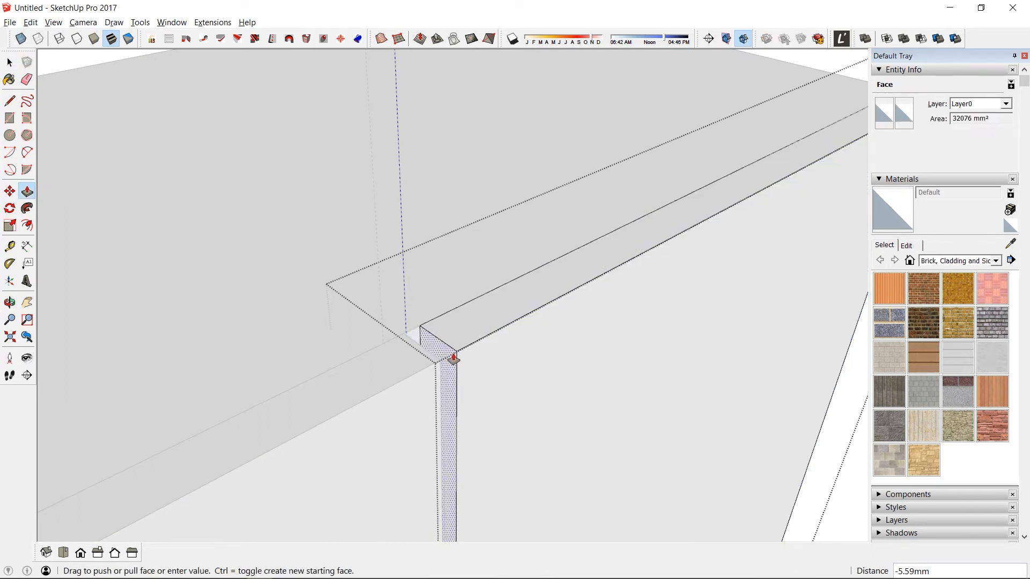
pyautogui.write('1')
pyautogui.press('Return')
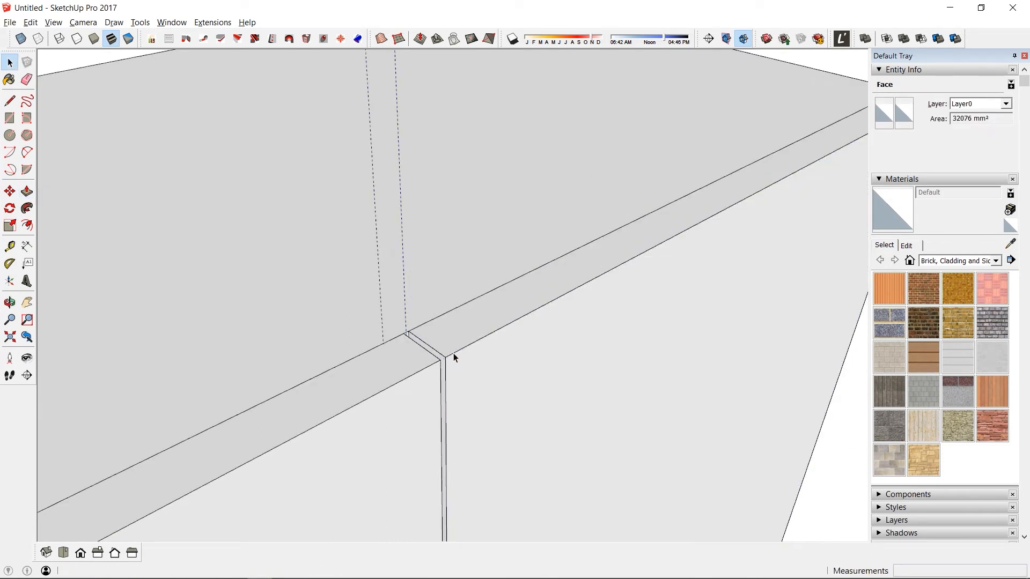
pyautogui.press('space')
# Step: Place a horizontal guide 400 mm below the rear top edge of the cabinet's low right compartment
pyautogui.scroll(-5, 453, 352)
pyautogui.moveTo(459, 375); pyautogui.dragTo(224, 227, button='middle')
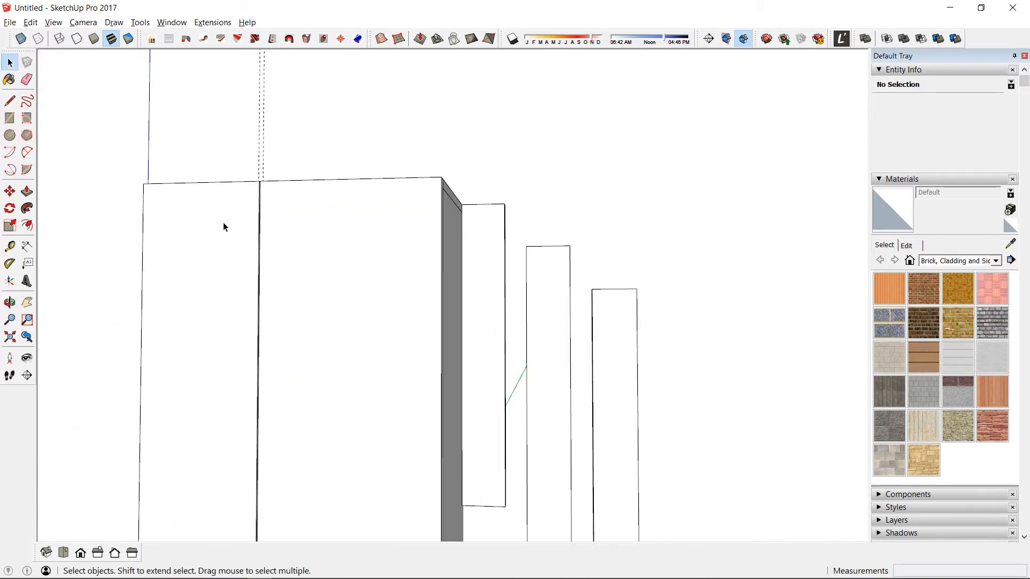
pyautogui.moveTo(285, 350); pyautogui.dragTo(271, 269, button='middle')
pyautogui.moveTo(285, 352); pyautogui.dragTo(263, 416, button='middle')
pyautogui.scroll(-3, 283, 343)
pyautogui.moveTo(282, 343); pyautogui.dragTo(288, 282, button='middle')
pyautogui.scroll(3, 457, 328)
pyautogui.scroll(3, 400, 356)
pyautogui.scroll(2, 602, 322)
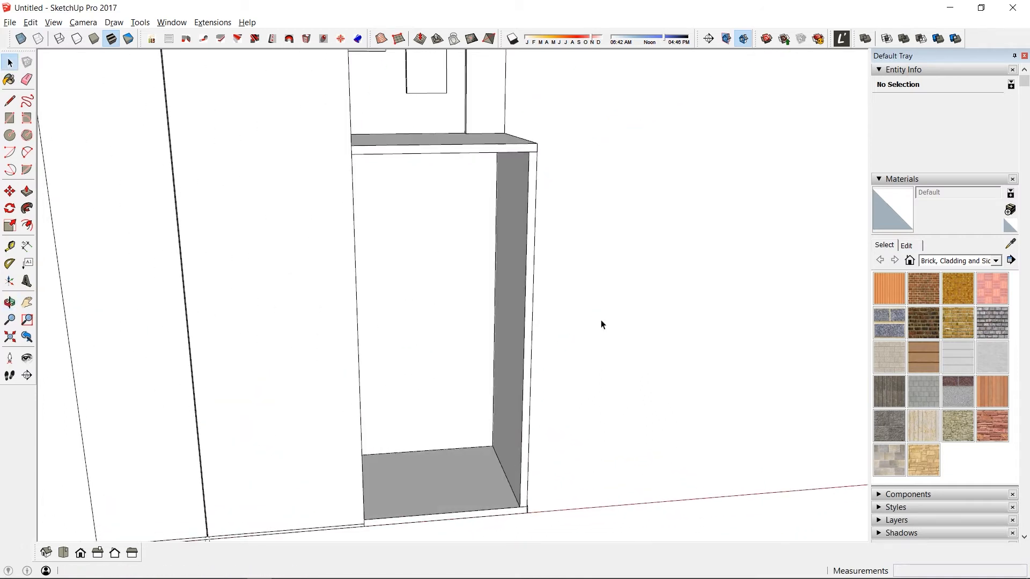
pyautogui.moveTo(603, 322); pyautogui.dragTo(411, 314, button='middle')
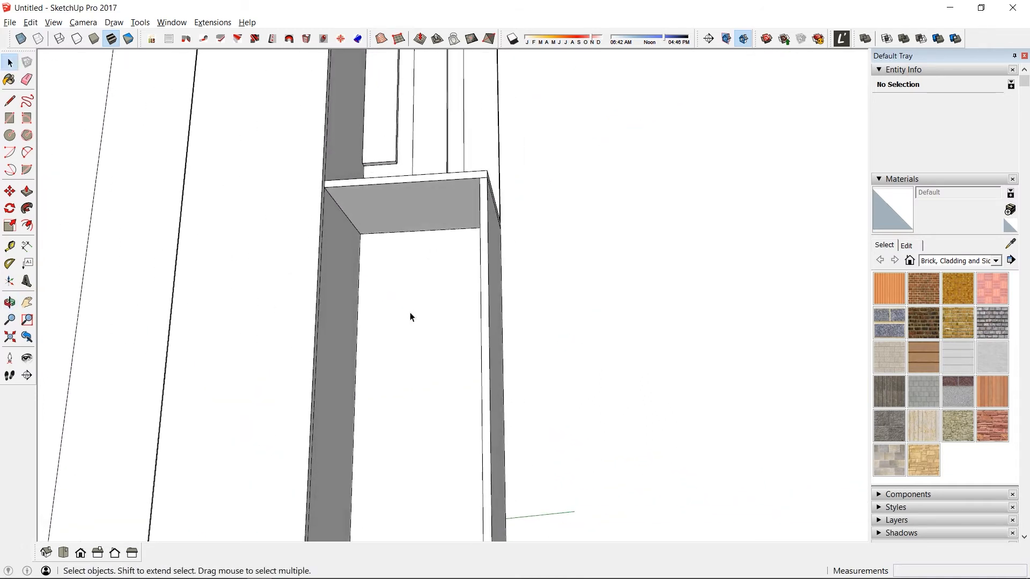
pyautogui.press('t')
pyautogui.click(408, 229)
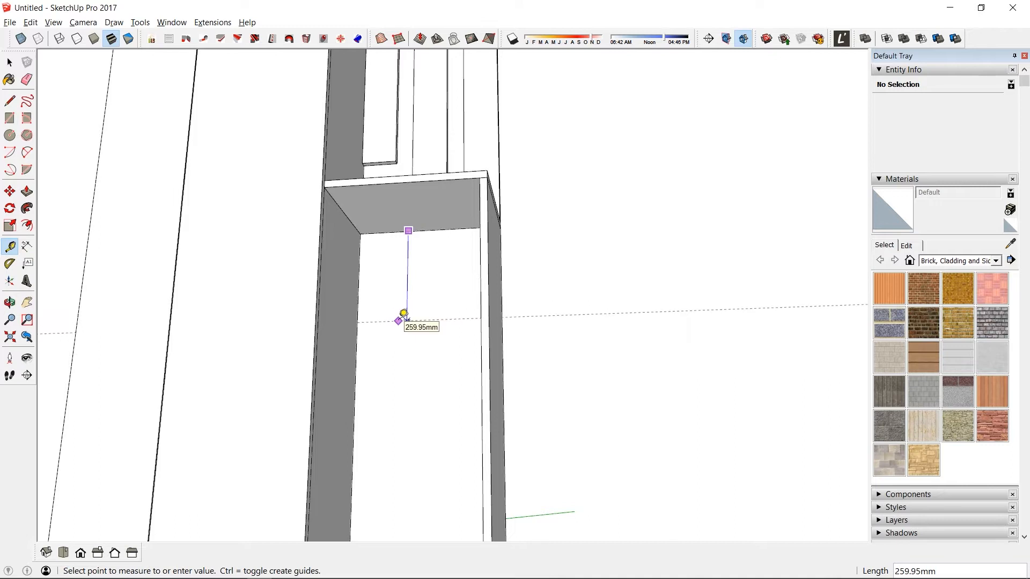
pyautogui.write('400')
pyautogui.press('Return')
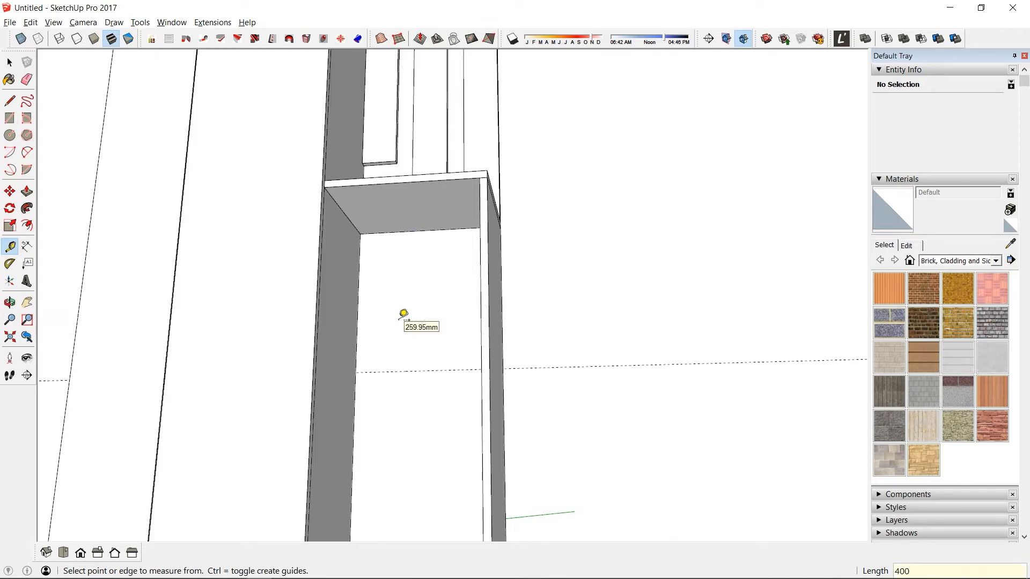
# Step: Add a parallel guide 336 mm from the first one, at the front edge of the compartment's left panel
pyautogui.moveTo(403, 315); pyautogui.dragTo(361, 402, button='middle')
pyautogui.click(411, 218)
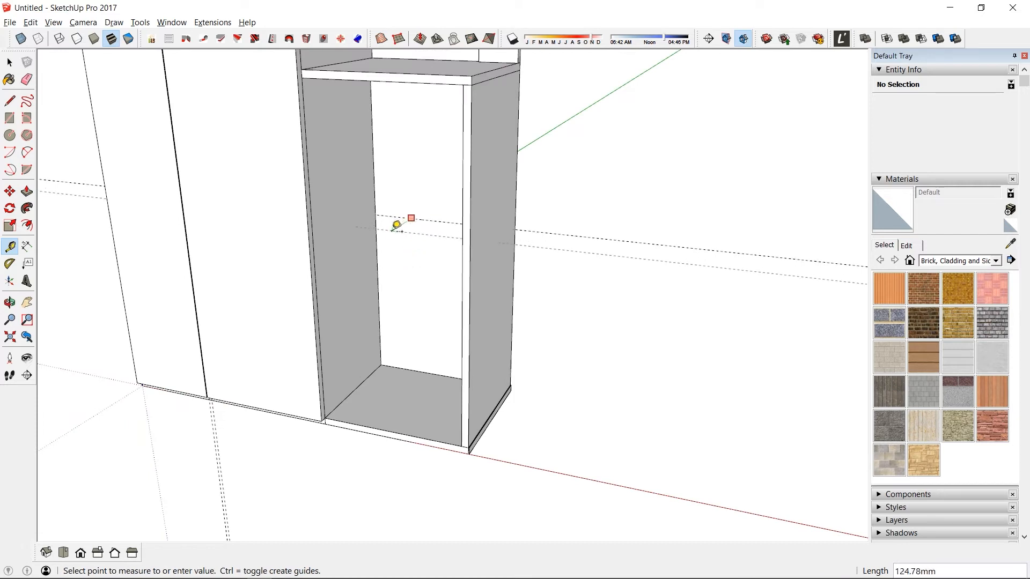
pyautogui.click(317, 251)
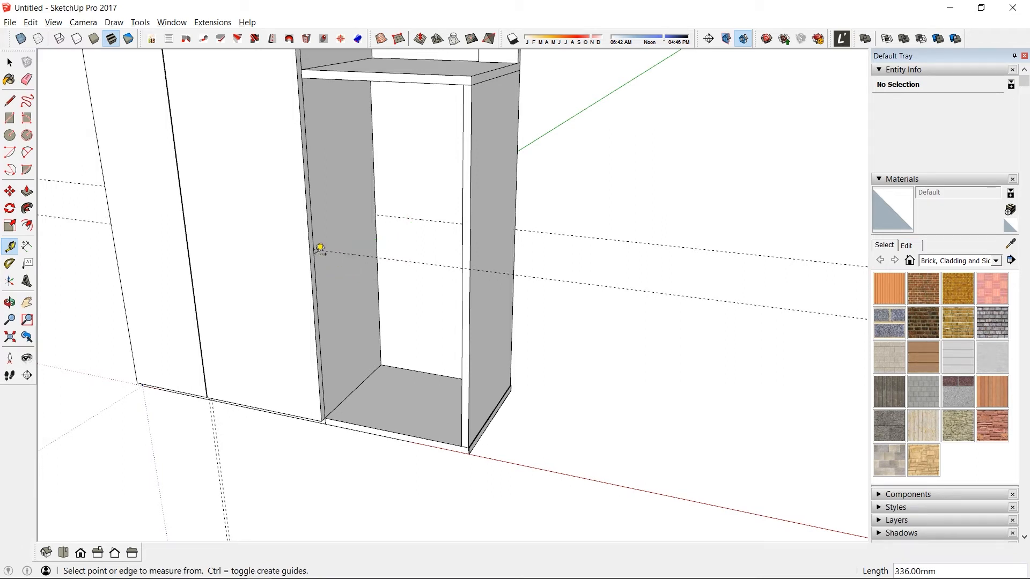
# Step: Draw a 464 × 400 mm rectangle for the lower door from the front guide to the compartment's lower right front corner
pyautogui.moveTo(387, 349); pyautogui.dragTo(285, 306, button='middle')
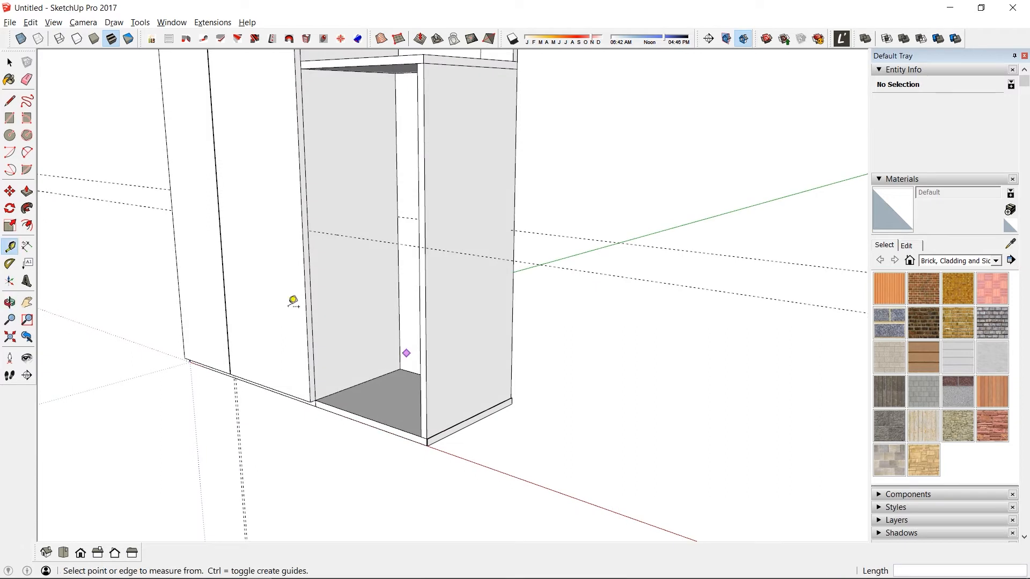
pyautogui.press('r')
pyautogui.click(307, 228)
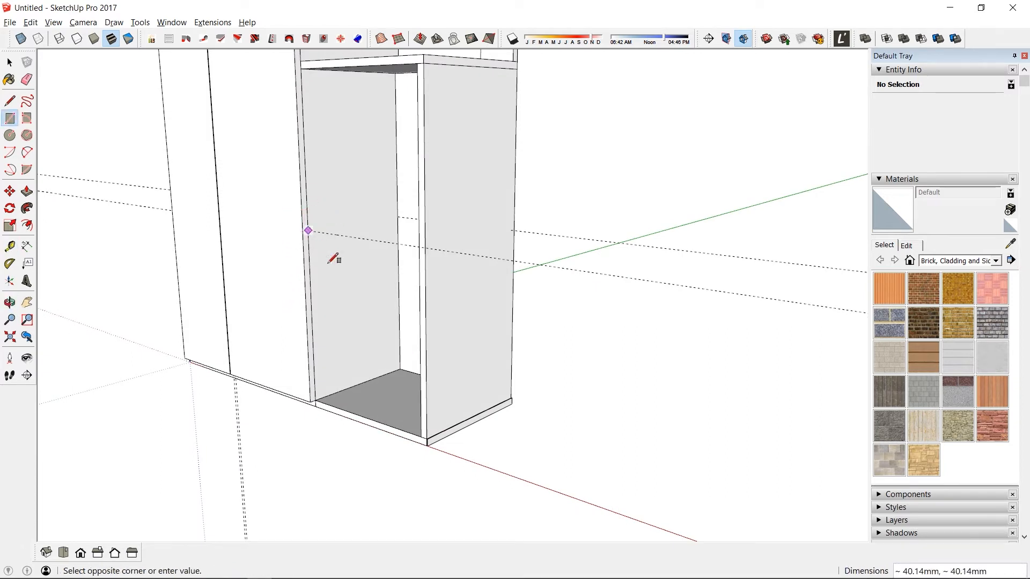
pyautogui.moveTo(437, 436); pyautogui.dragTo(558, 427, button='middle')
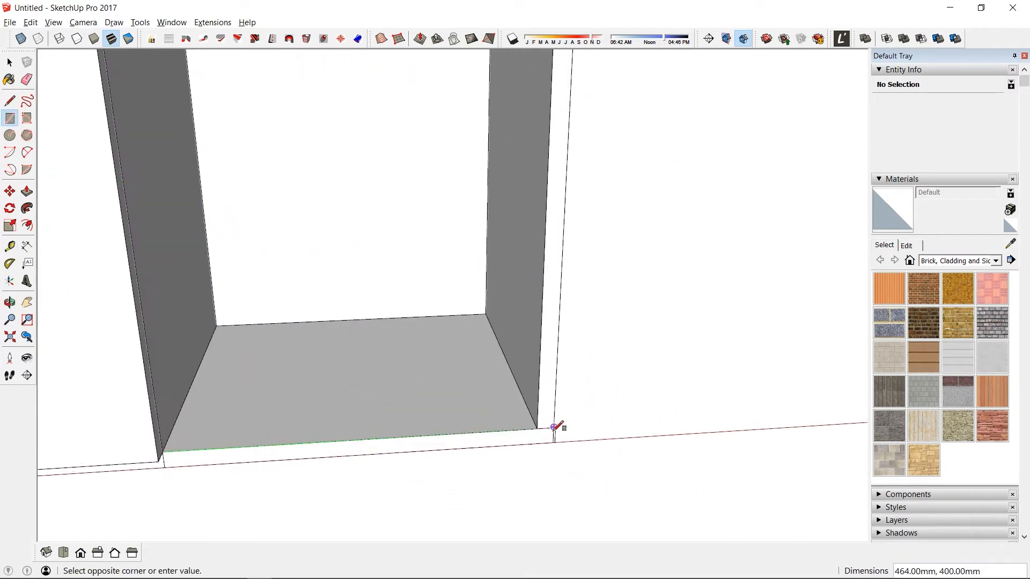
pyautogui.scroll(3, 556, 426)
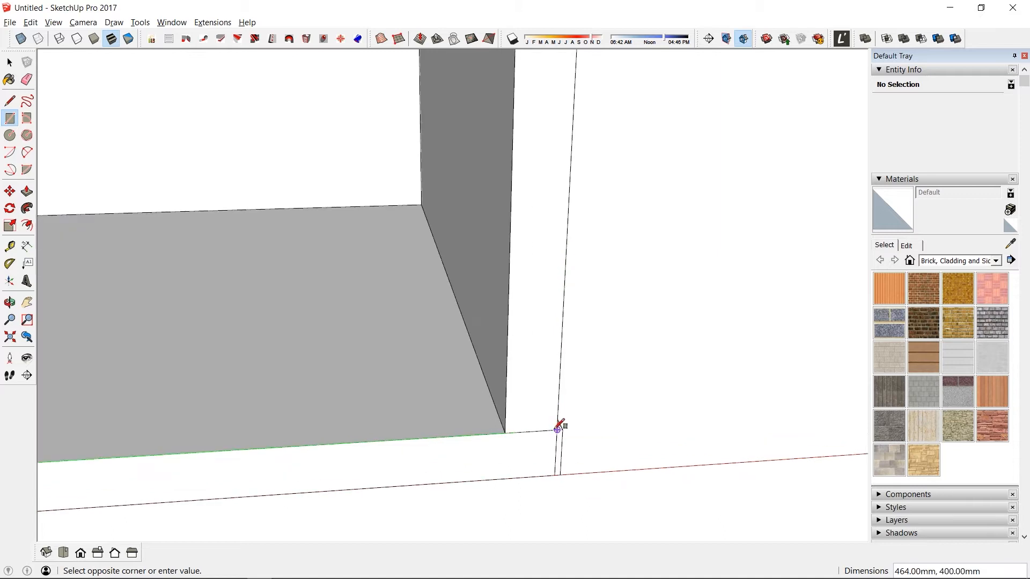
pyautogui.click(557, 428)
# Step: Turn the lower door rectangle, including its edges, into a component
pyautogui.press('space')
pyautogui.doubleClick(437, 352)
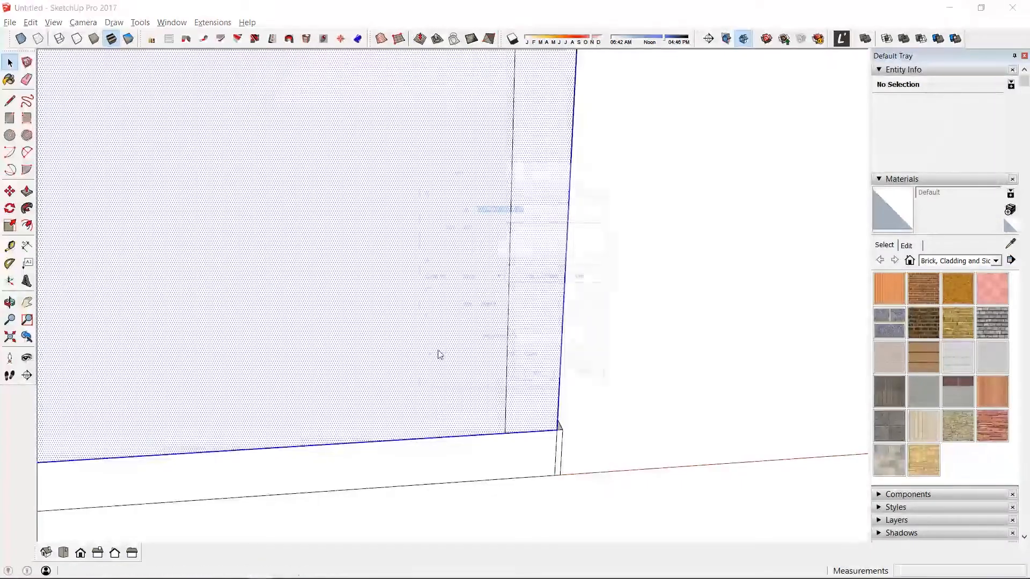
pyautogui.press('g')
pyautogui.press('Escape')
# Step: Open the lower door component, extrude its front face 18 mm outward and close the component
pyautogui.doubleClick(399, 391)
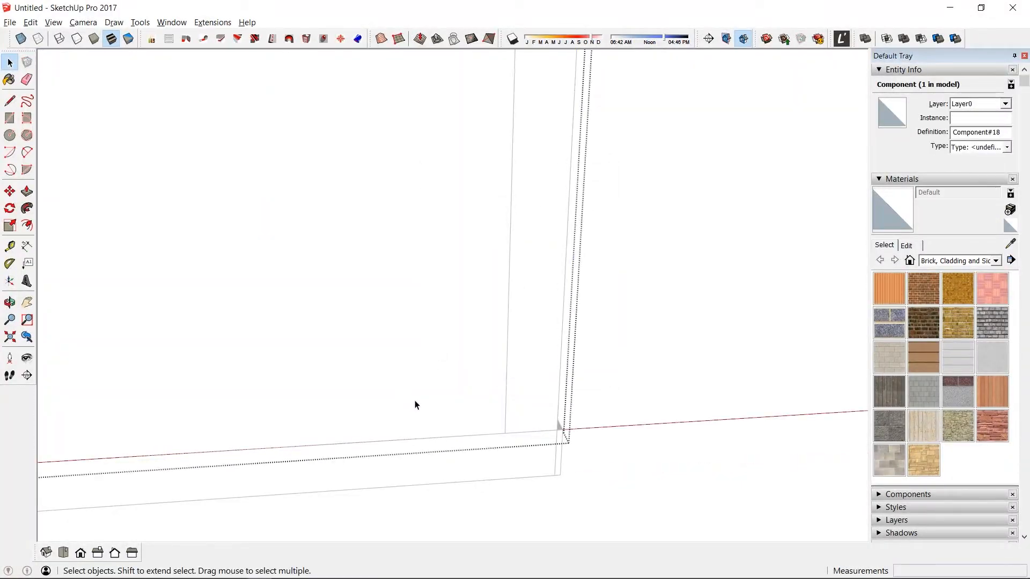
pyautogui.press('p')
pyautogui.click(418, 377)
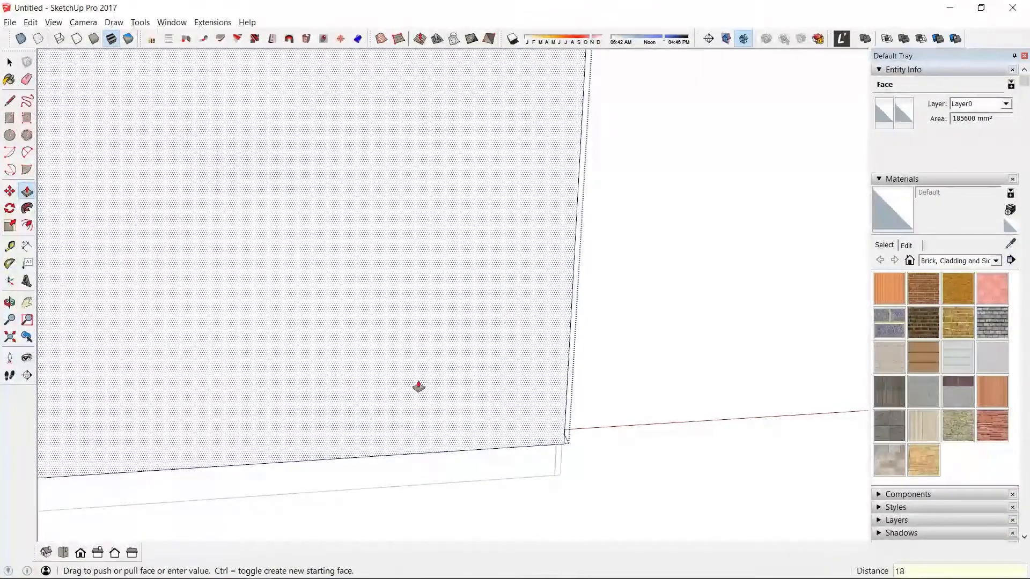
pyautogui.write('18')
pyautogui.press('Return')
pyautogui.press('space')
# Step: Push in the lower door's side face beside the tall right door to leave a narrow gap, and close the component
pyautogui.scroll(-5, 450, 368)
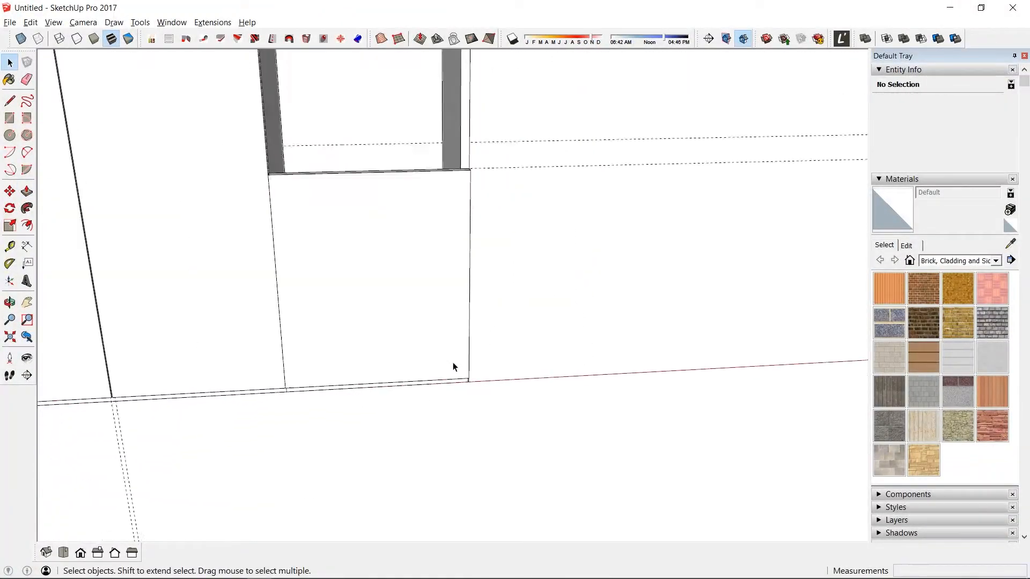
pyautogui.scroll(-3, 453, 367)
pyautogui.moveTo(446, 359); pyautogui.dragTo(260, 369, button='middle')
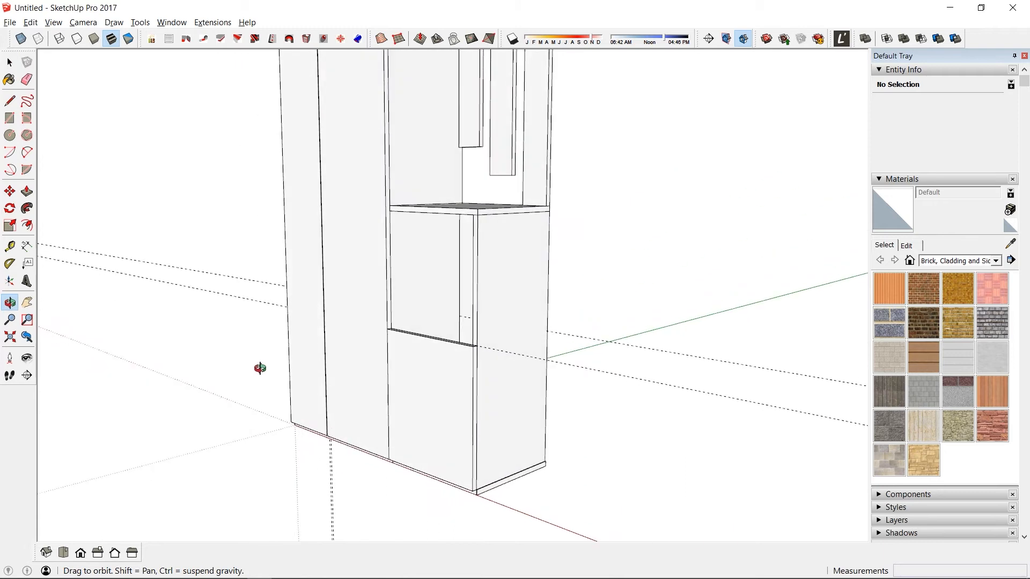
pyautogui.scroll(5, 413, 362)
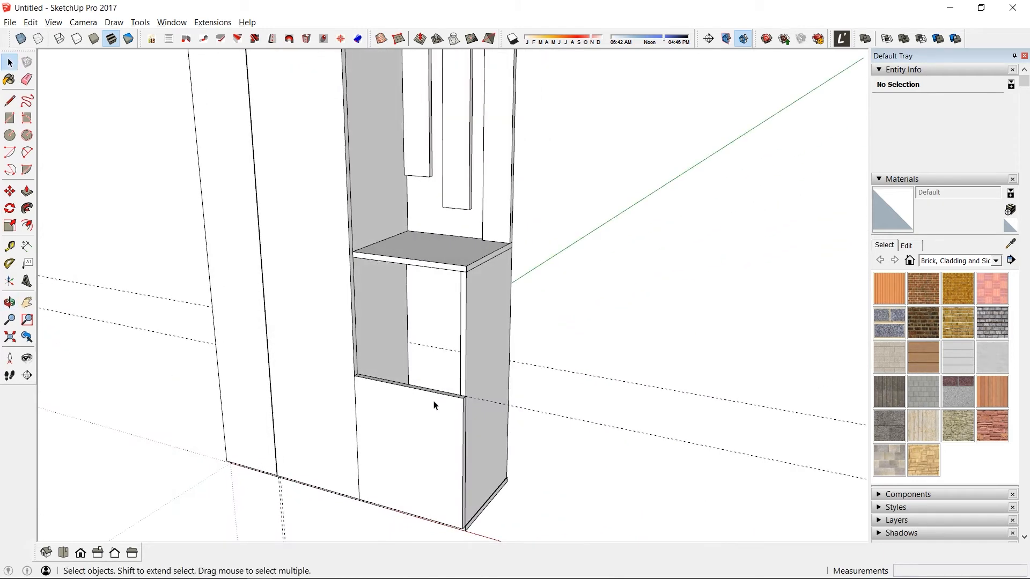
pyautogui.click(434, 405)
pyautogui.scroll(10, 391, 425)
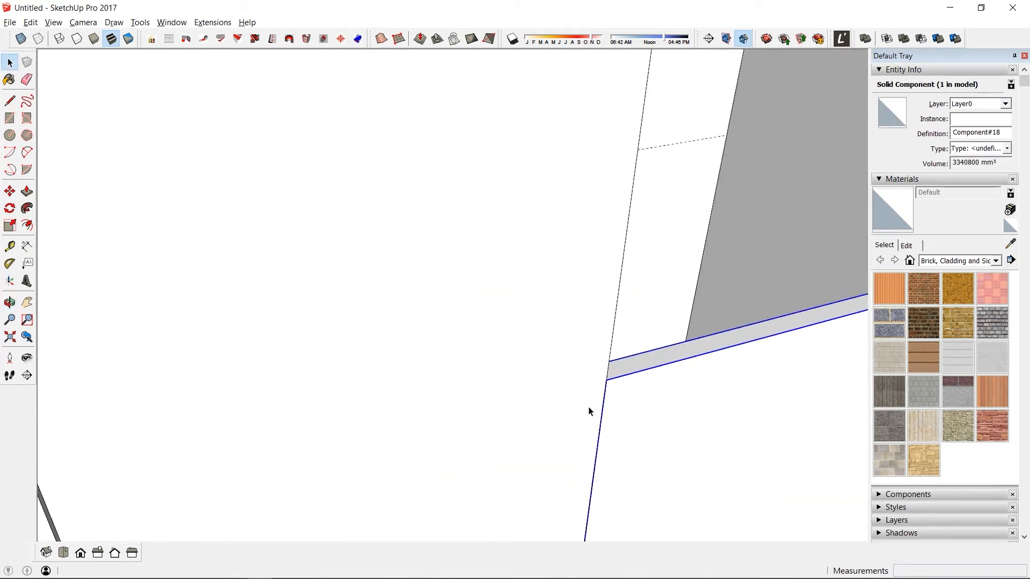
pyautogui.doubleClick(674, 408)
pyautogui.keyDown('shift'); pyautogui.moveTo(659, 410); pyautogui.dragTo(492, 326, button='middle'); pyautogui.keyUp('shift')
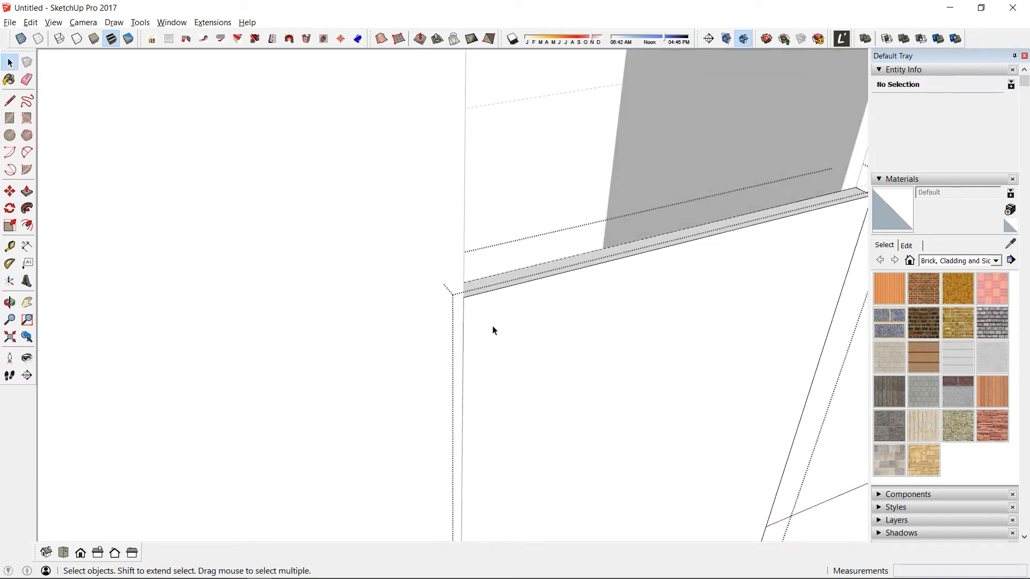
pyautogui.press('p')
pyautogui.click(460, 305)
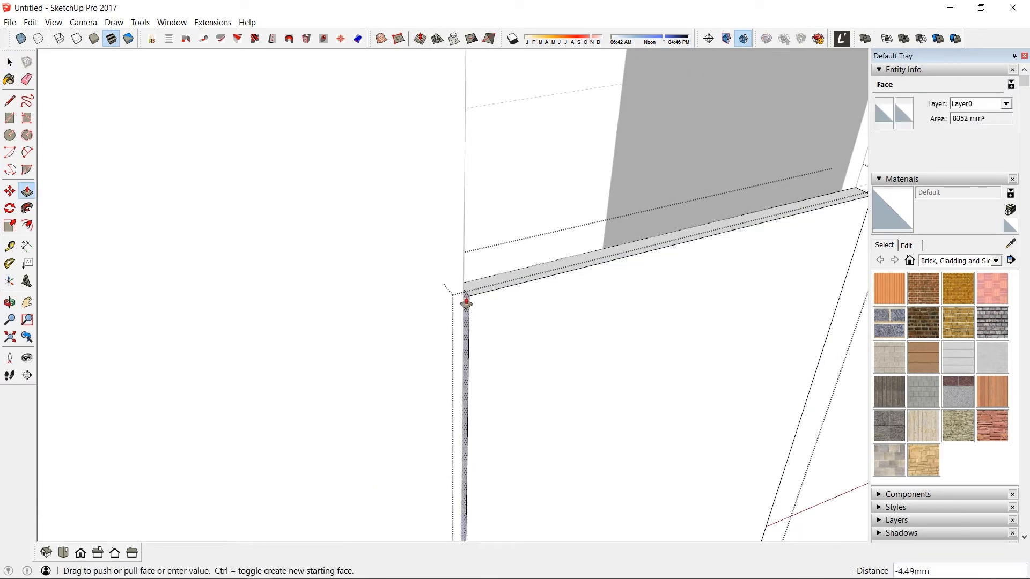
pyautogui.press('Return')
pyautogui.press('space')
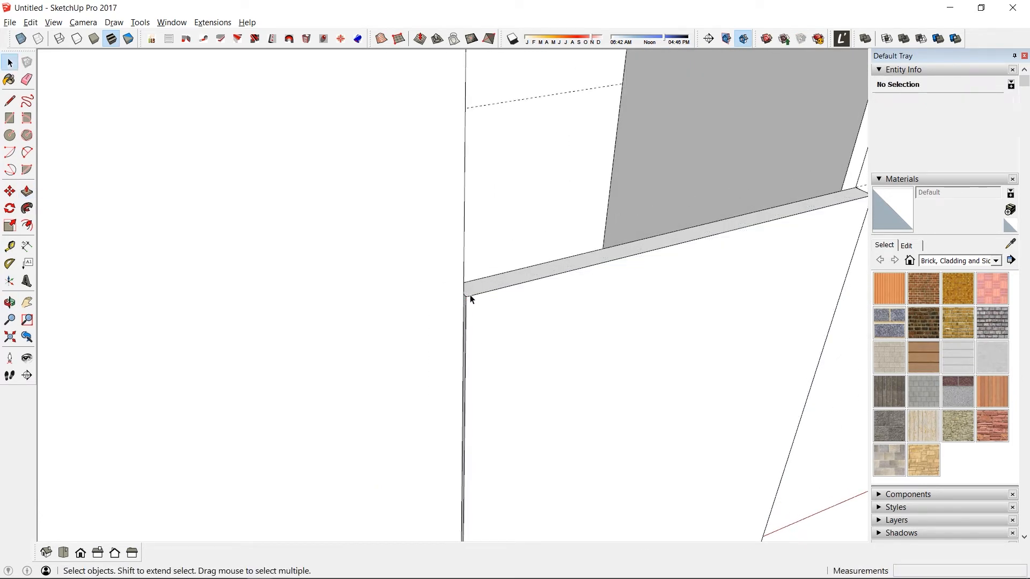
# Step: Remove the two tall doors and the lower door from the cabinet front to expose the carcass
pyautogui.moveTo(471, 294); pyautogui.dragTo(377, 320, button='middle')
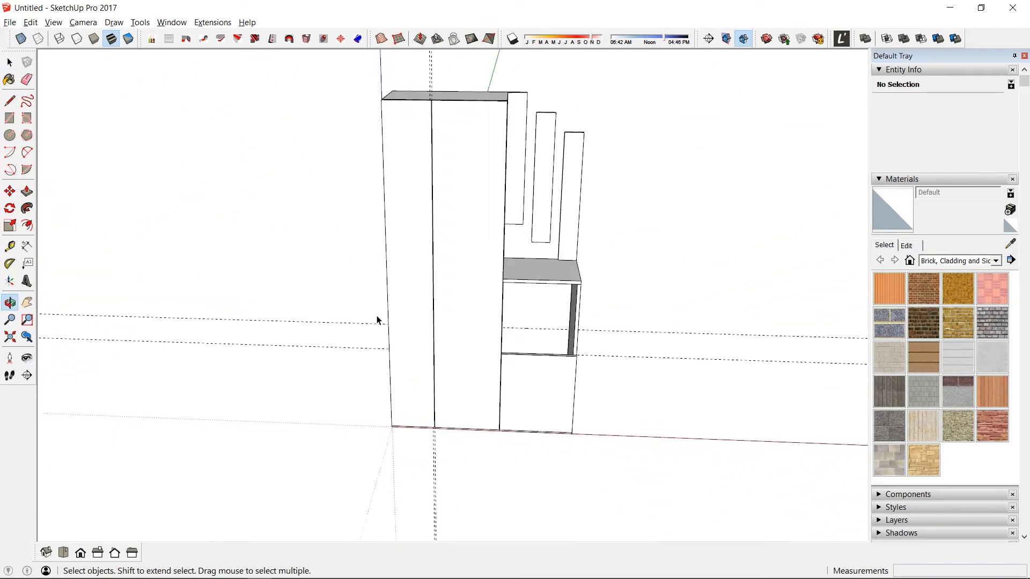
pyautogui.click(428, 285)
pyautogui.click(527, 396)
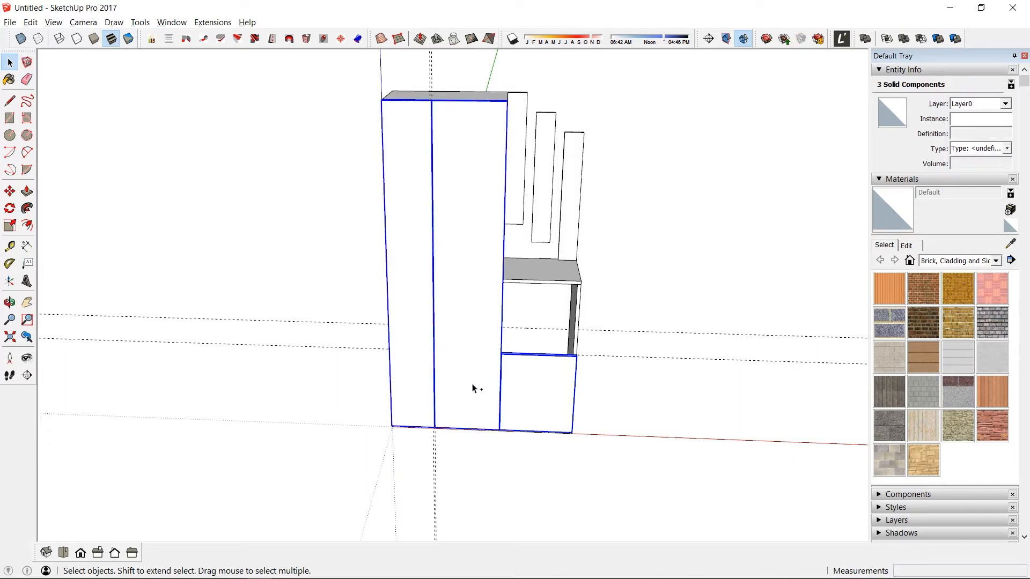
pyautogui.press('Delete')
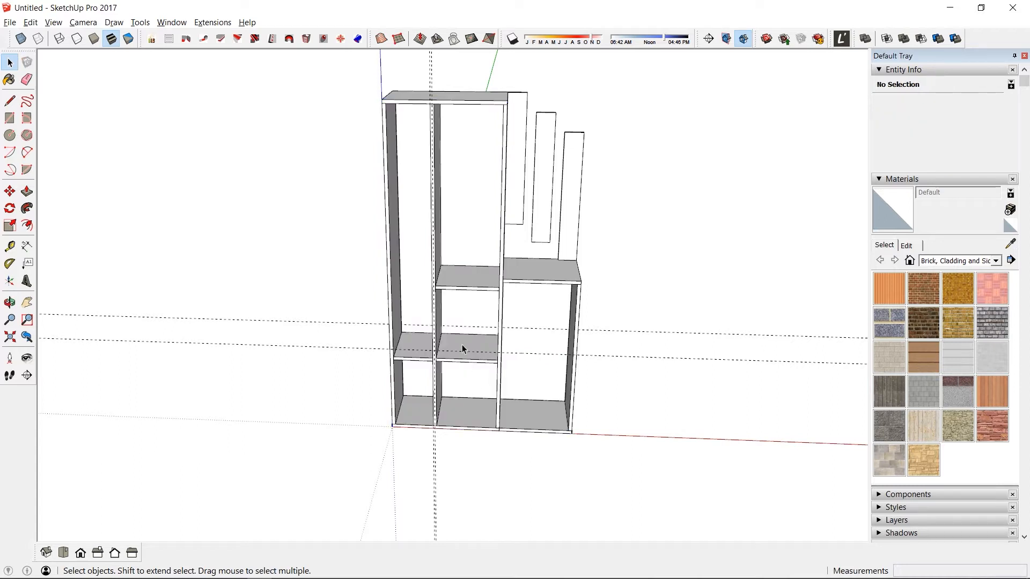
pyautogui.moveTo(461, 346); pyautogui.dragTo(331, 324, button='middle')
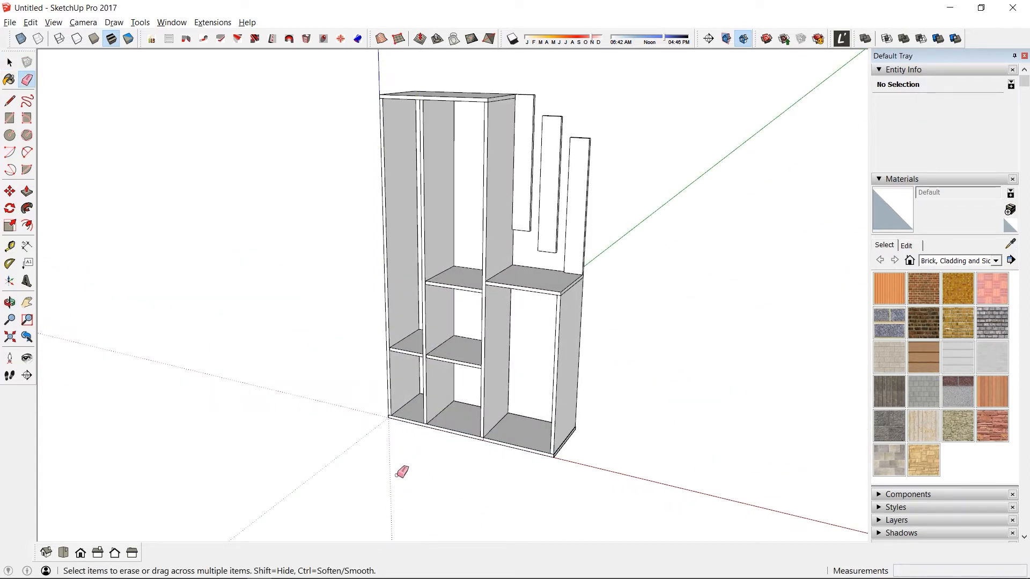
# Step: Examine the exposed carcass, its dividers, shelves and base from several angles with the doors removed
pyautogui.moveTo(402, 472); pyautogui.dragTo(310, 421, button='middle')
pyautogui.moveTo(416, 443)
pyautogui.mouseDown(button='middle')
pyautogui.moveTo(444, 349)
pyautogui.moveTo(475, 305)
pyautogui.mouseUp(button='middle')
pyautogui.press('e')
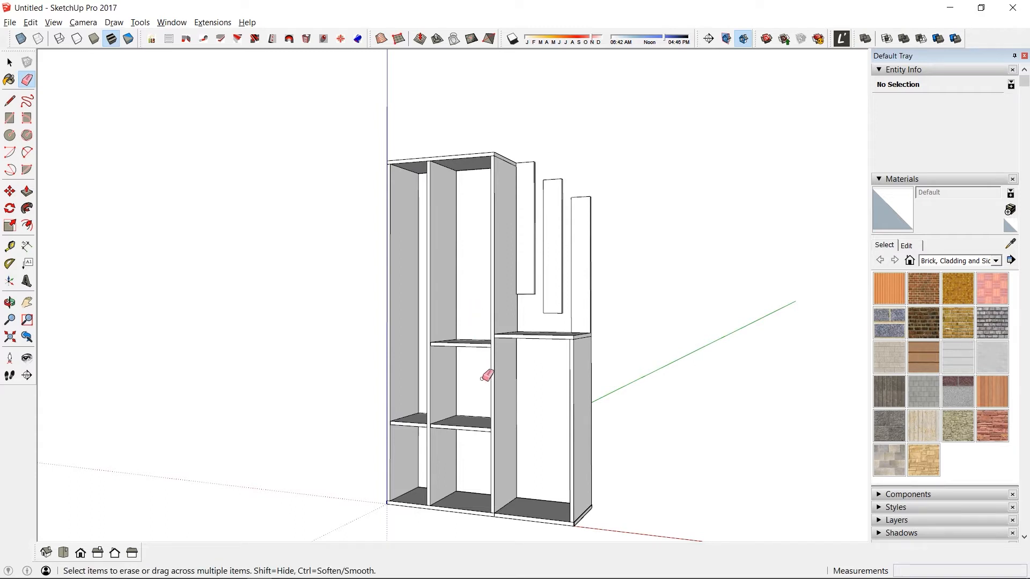
pyautogui.moveTo(486, 375); pyautogui.dragTo(510, 478, button='middle')
pyautogui.scroll(3, 462, 475)
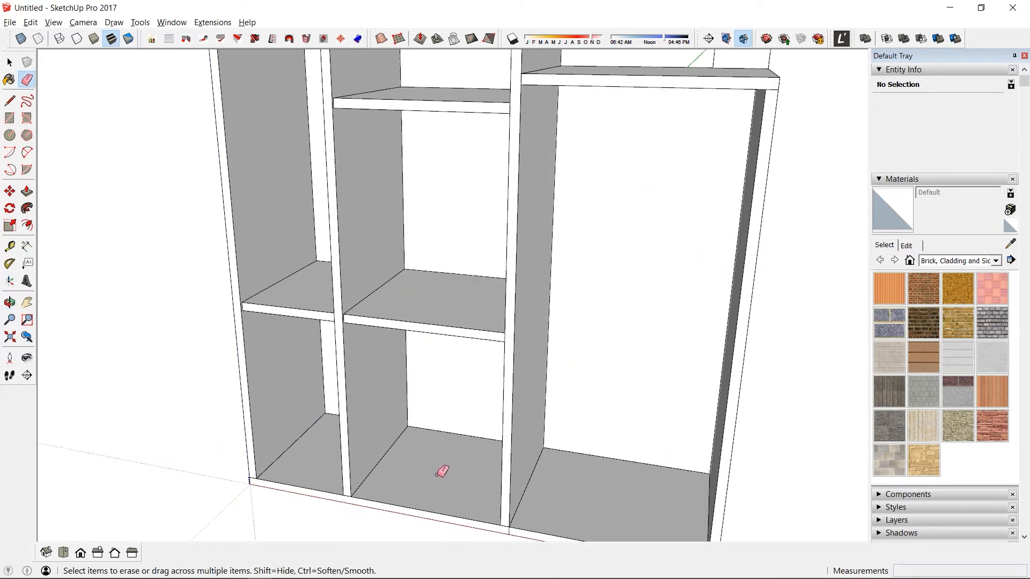
pyautogui.moveTo(412, 472)
pyautogui.mouseDown(button='middle')
pyautogui.moveTo(671, 437)
pyautogui.moveTo(609, 465)
pyautogui.moveTo(526, 475)
pyautogui.moveTo(528, 489)
pyautogui.moveTo(363, 487)
pyautogui.mouseUp(button='middle')
pyautogui.scroll(-8, 361, 375)
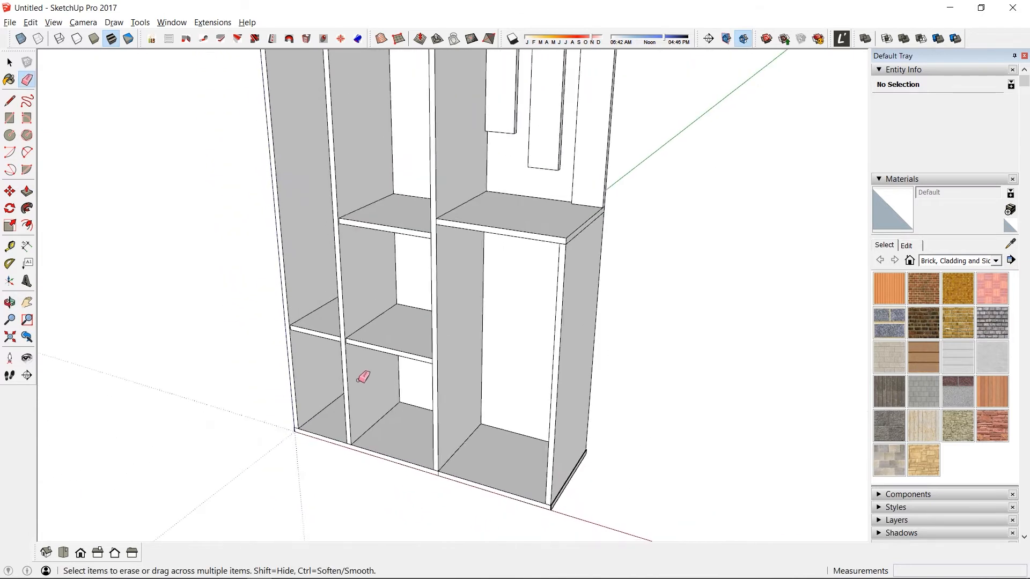
pyautogui.scroll(8, 390, 401)
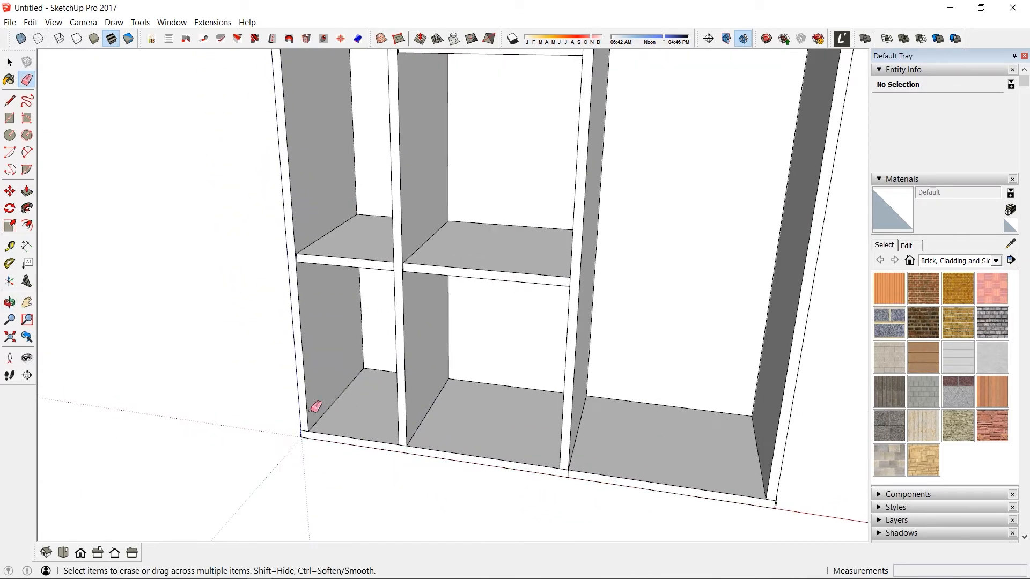
pyautogui.scroll(3, 305, 423)
pyautogui.moveTo(306, 430)
pyautogui.mouseDown(button='middle')
pyautogui.moveTo(649, 310)
pyautogui.moveTo(540, 432)
pyautogui.moveTo(466, 432)
pyautogui.mouseUp(button='middle')
pyautogui.scroll(-6, 489, 427)
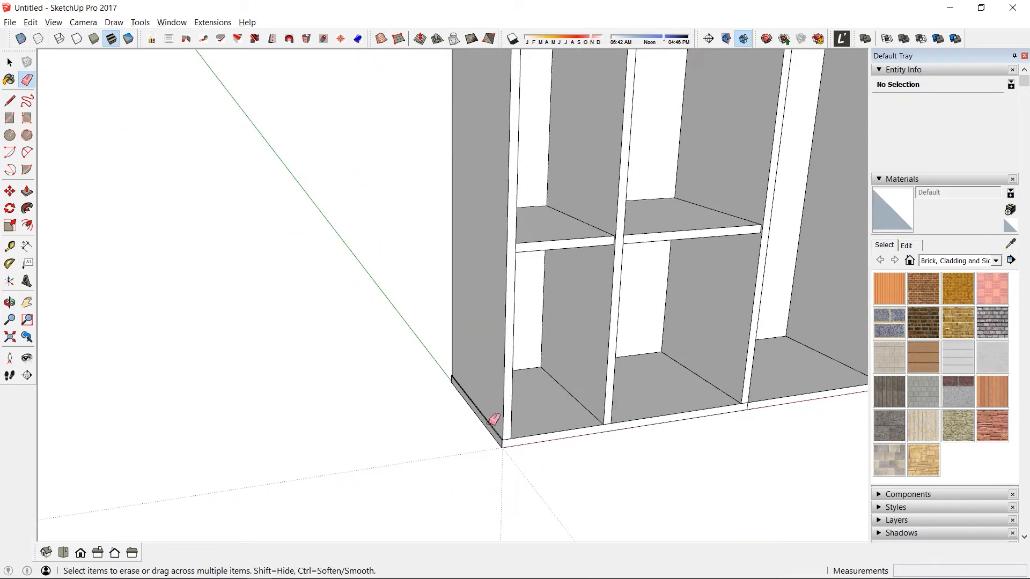
pyautogui.moveTo(593, 267); pyautogui.dragTo(498, 285, button='middle')
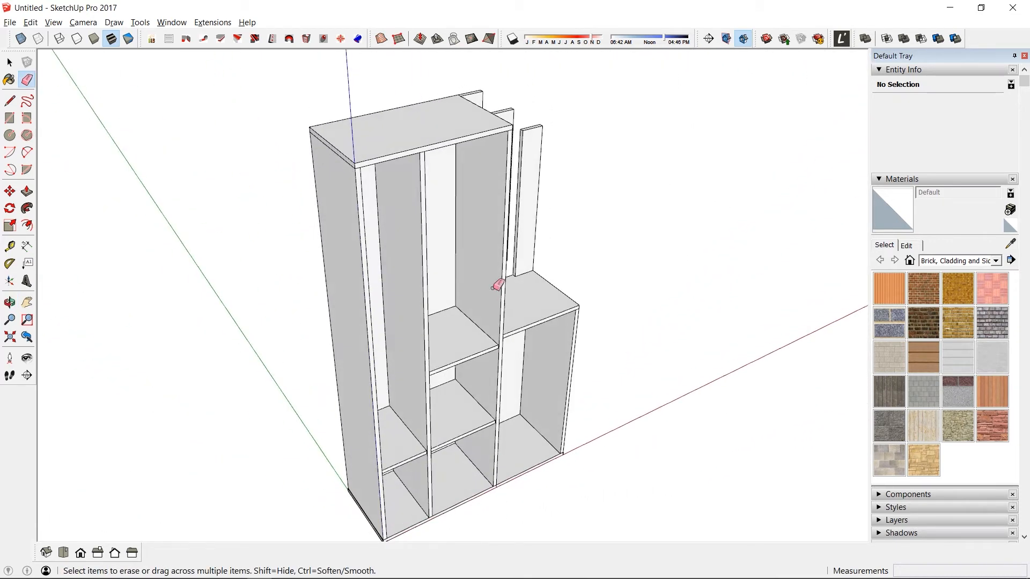
pyautogui.scroll(6, 437, 320)
pyautogui.scroll(2, 437, 320)
pyautogui.scroll(-6, 441, 311)
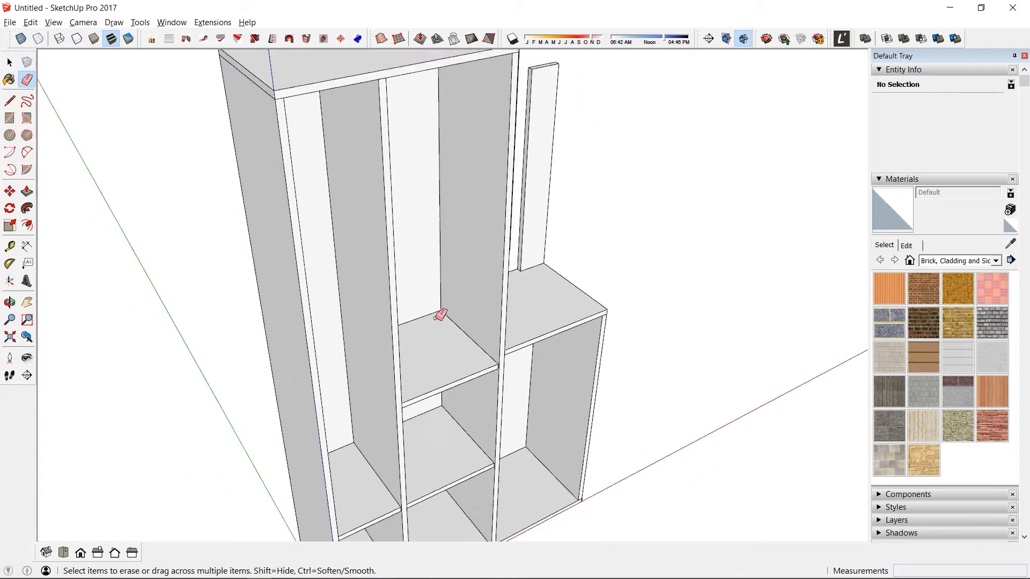
pyautogui.moveTo(442, 315)
pyautogui.mouseDown(button='middle')
pyautogui.moveTo(478, 435)
pyautogui.moveTo(319, 202)
pyautogui.moveTo(280, 166)
pyautogui.mouseUp(button='middle')
pyautogui.scroll(5, 386, 156)
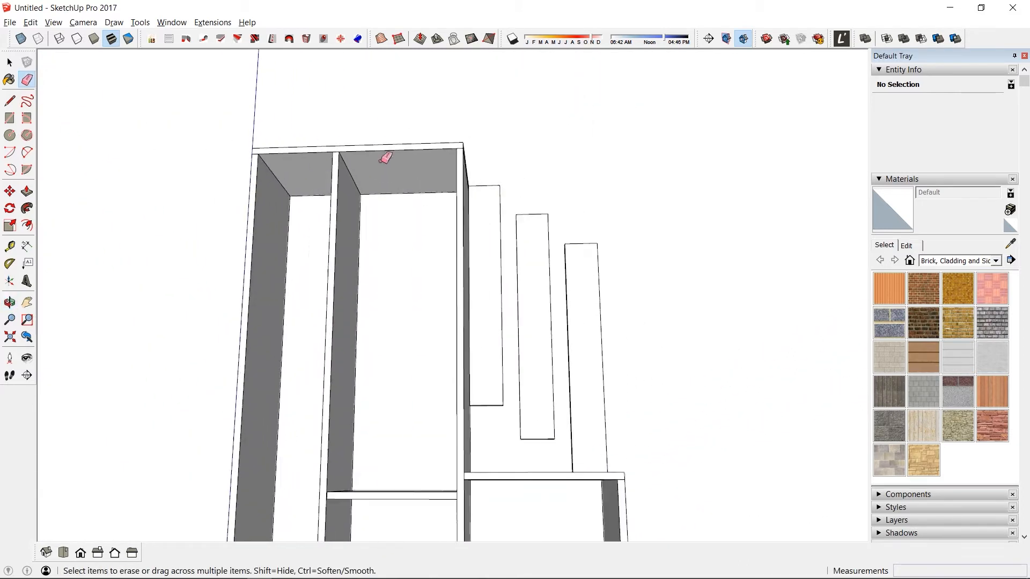
pyautogui.moveTo(348, 175)
pyautogui.mouseDown(button='middle')
pyautogui.moveTo(268, 184)
pyautogui.moveTo(168, 143)
pyautogui.moveTo(133, 188)
pyautogui.mouseUp(button='middle')
pyautogui.scroll(-6, 423, 320)
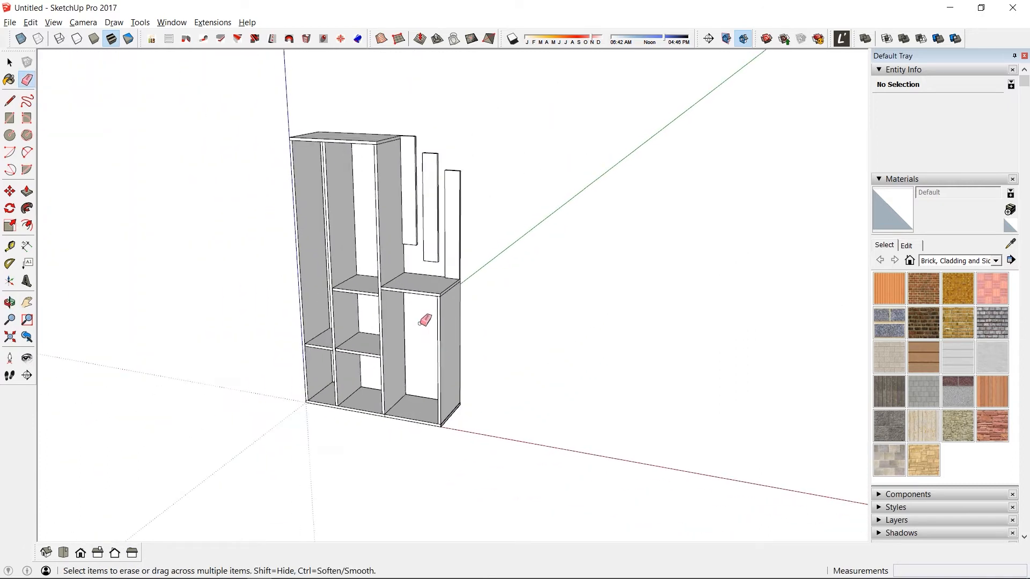
pyautogui.keyDown('shift'); pyautogui.moveTo(423, 319); pyautogui.dragTo(416, 345, button='middle'); pyautogui.keyUp('shift')
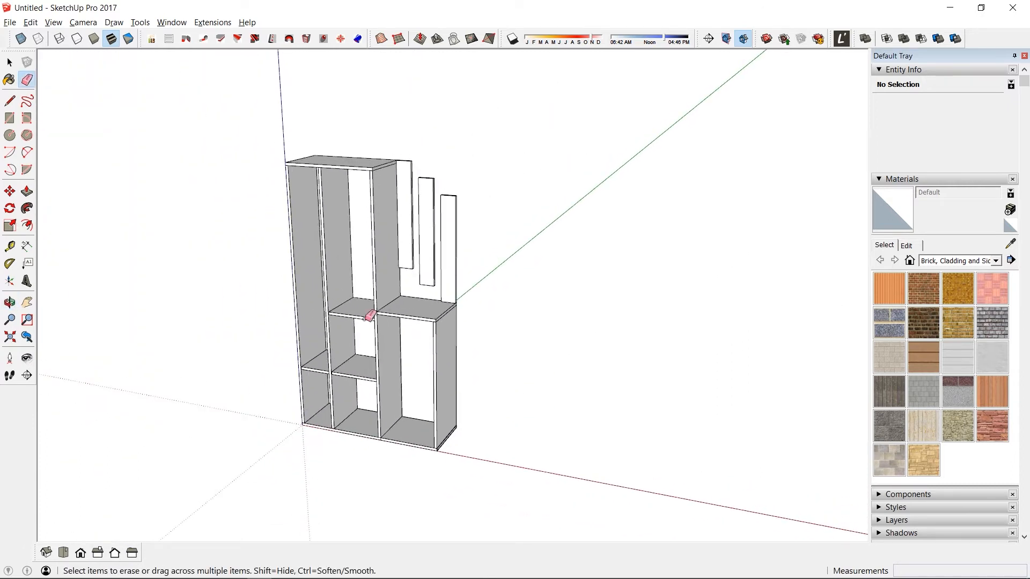
# Step: Restore the removed doors on the cabinet front and select the lower door component
pyautogui.moveTo(369, 317); pyautogui.dragTo(378, 442, button='middle')
pyautogui.scroll(4, 423, 317)
pyautogui.click(393, 388)
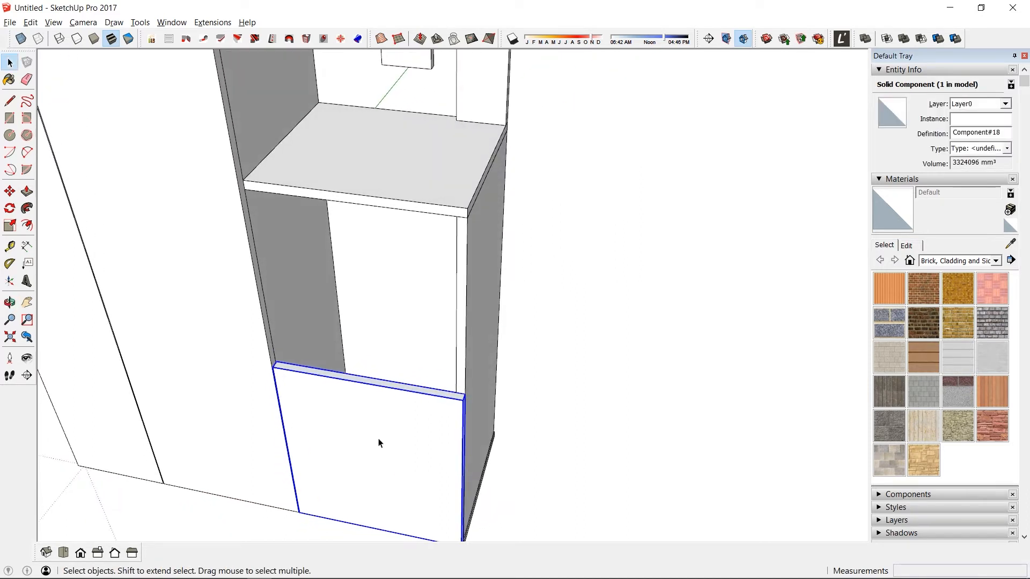
pyautogui.scroll(5, 284, 361)
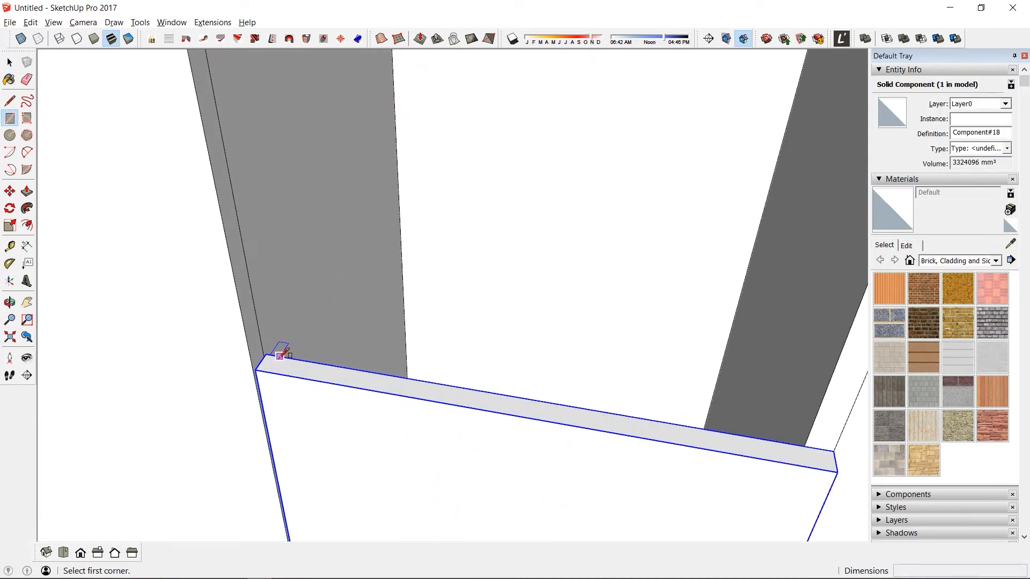
pyautogui.scroll(3, 270, 349)
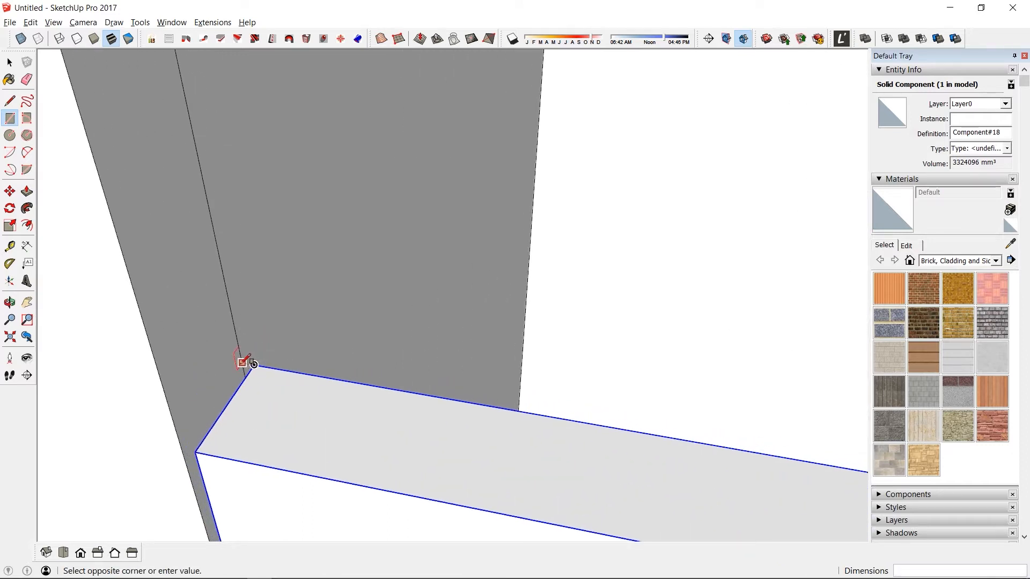
pyautogui.scroll(-3, 253, 365)
pyautogui.moveTo(384, 294); pyautogui.dragTo(344, 368, button='middle')
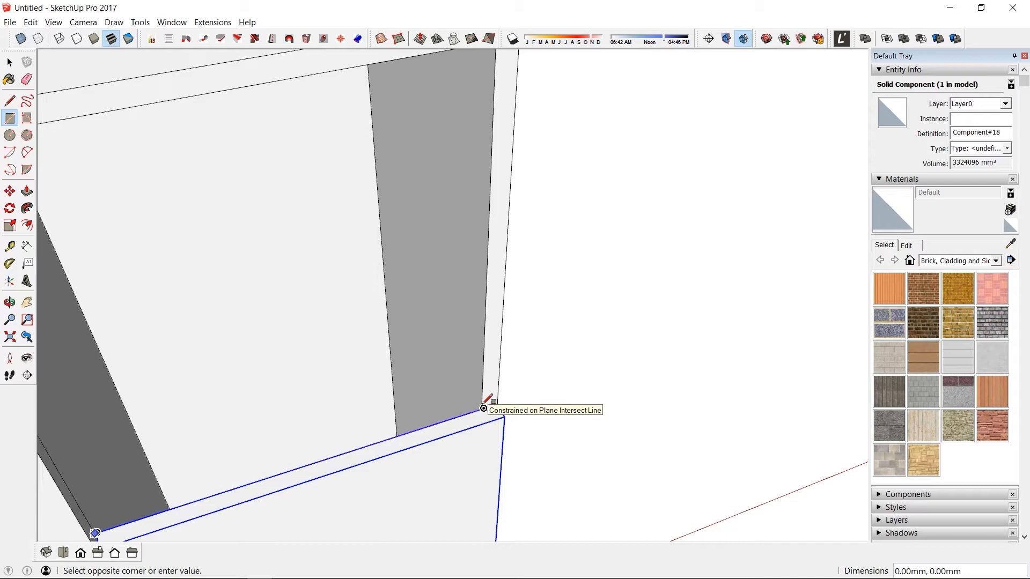
pyautogui.scroll(-3, 370, 291)
pyautogui.moveTo(370, 291); pyautogui.dragTo(372, 209, button='middle')
pyautogui.scroll(4, 276, 278)
pyautogui.scroll(3, 273, 289)
# Step: Place front-to-back guides at the lower door's top corner, including one 2 mm over on the inner face of the adjoining panel
pyautogui.press('t')
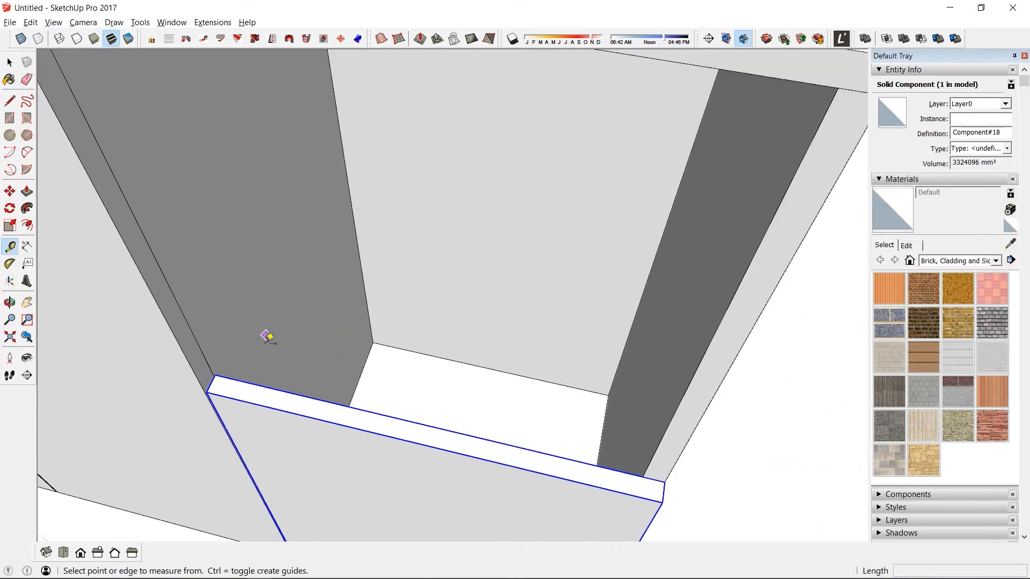
pyautogui.moveTo(257, 389); pyautogui.dragTo(580, 386, button='middle')
pyautogui.scroll(3, 368, 325)
pyautogui.scroll(-2, 372, 317)
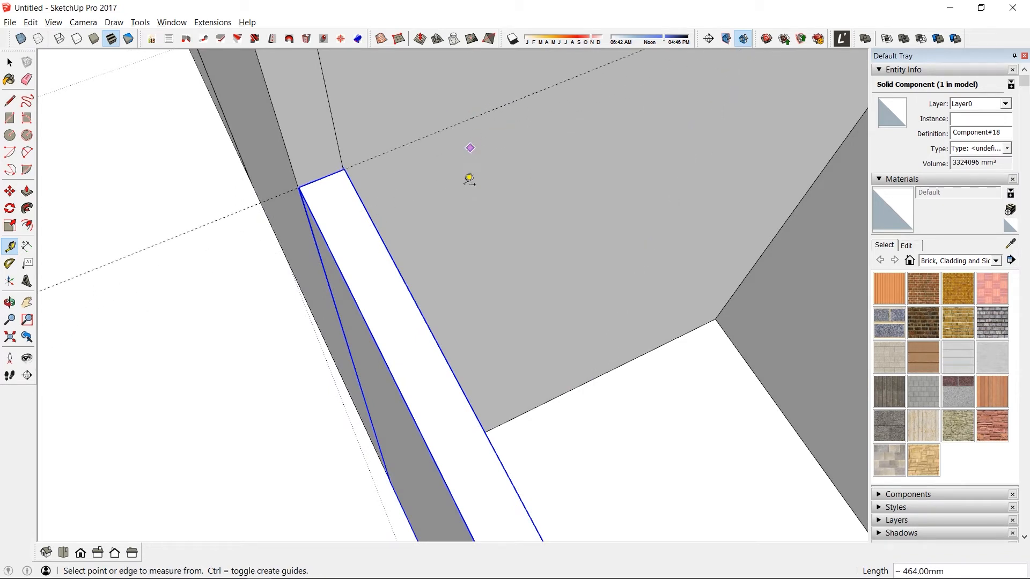
pyautogui.moveTo(389, 310); pyautogui.dragTo(623, 131, button='middle')
pyautogui.scroll(2, 312, 228)
pyautogui.press('r')
pyautogui.scroll(3, 314, 190)
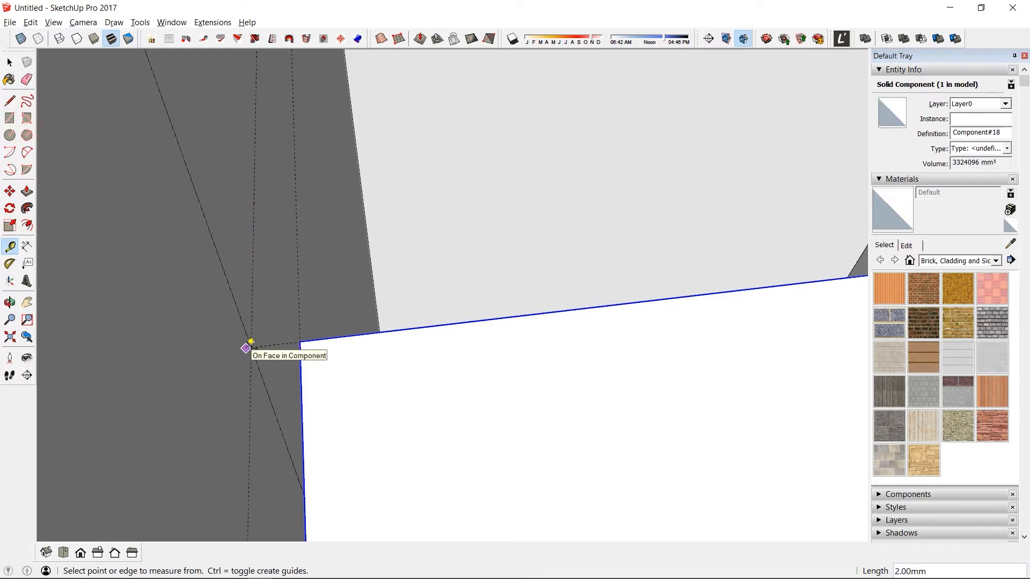
pyautogui.press('r')
pyautogui.scroll(-10, 510, 161)
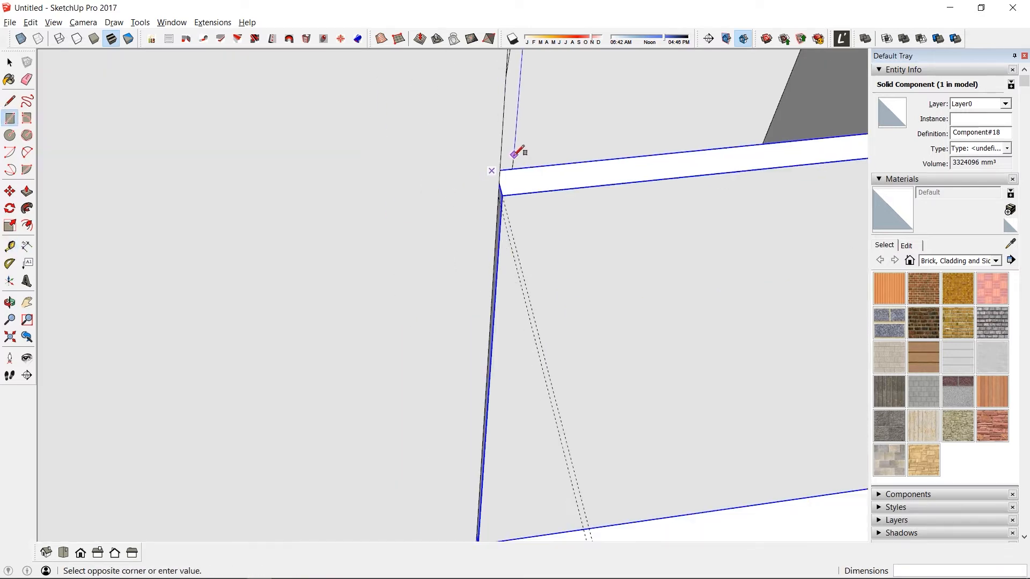
pyautogui.moveTo(539, 177); pyautogui.dragTo(393, 432, button='middle')
pyautogui.moveTo(528, 275); pyautogui.dragTo(510, 230, button='middle')
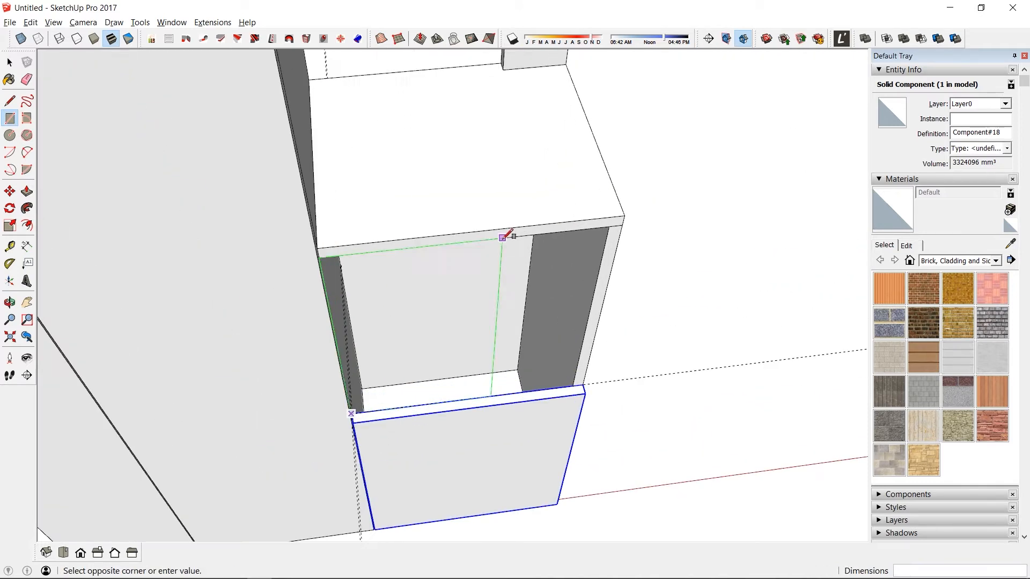
pyautogui.scroll(6, 517, 257)
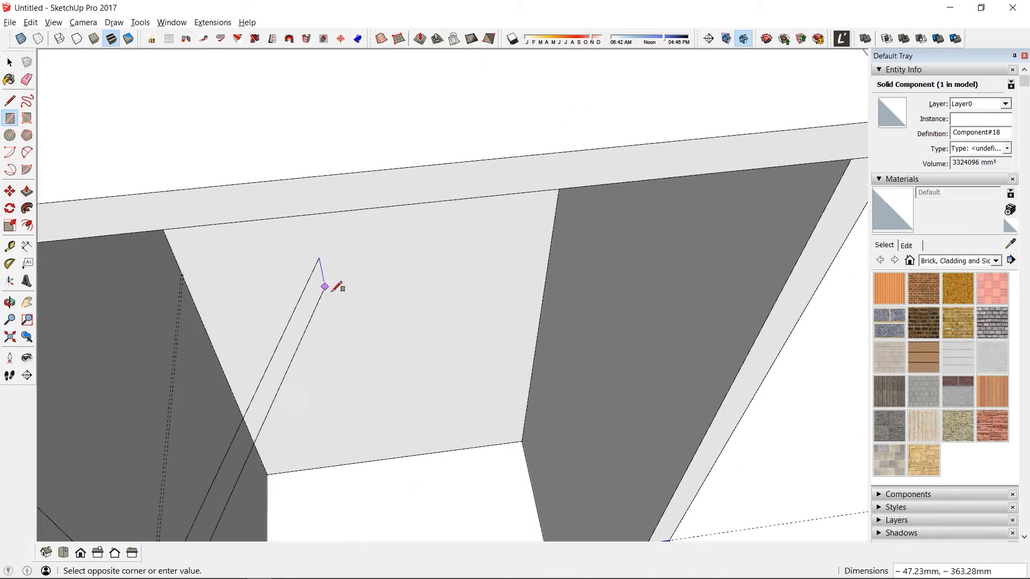
pyautogui.moveTo(334, 289); pyautogui.dragTo(366, 157, button='middle')
pyautogui.moveTo(179, 193); pyautogui.dragTo(194, 145, button='middle')
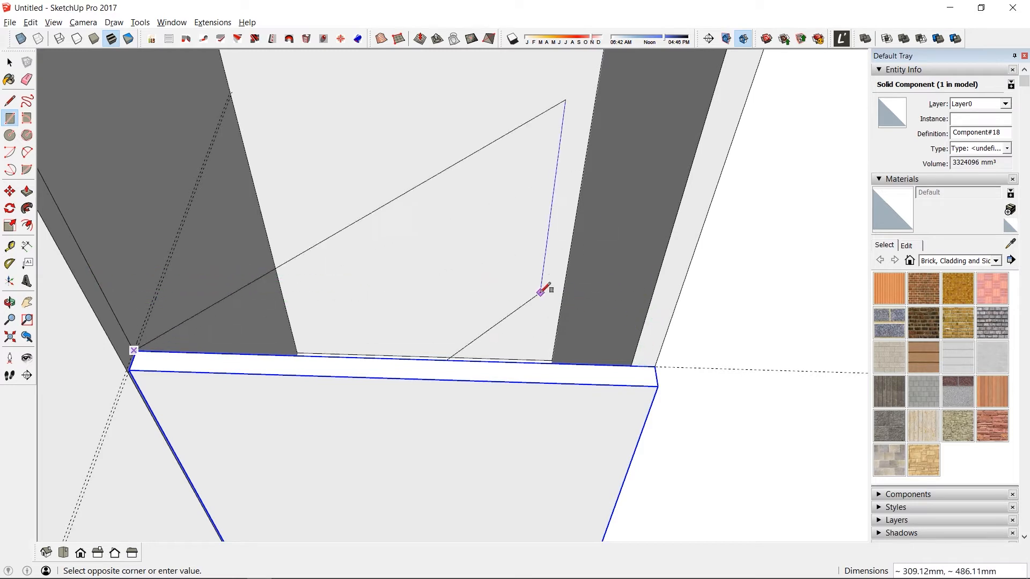
pyautogui.scroll(-3, 540, 280)
pyautogui.scroll(3, 554, 306)
pyautogui.scroll(5, 588, 320)
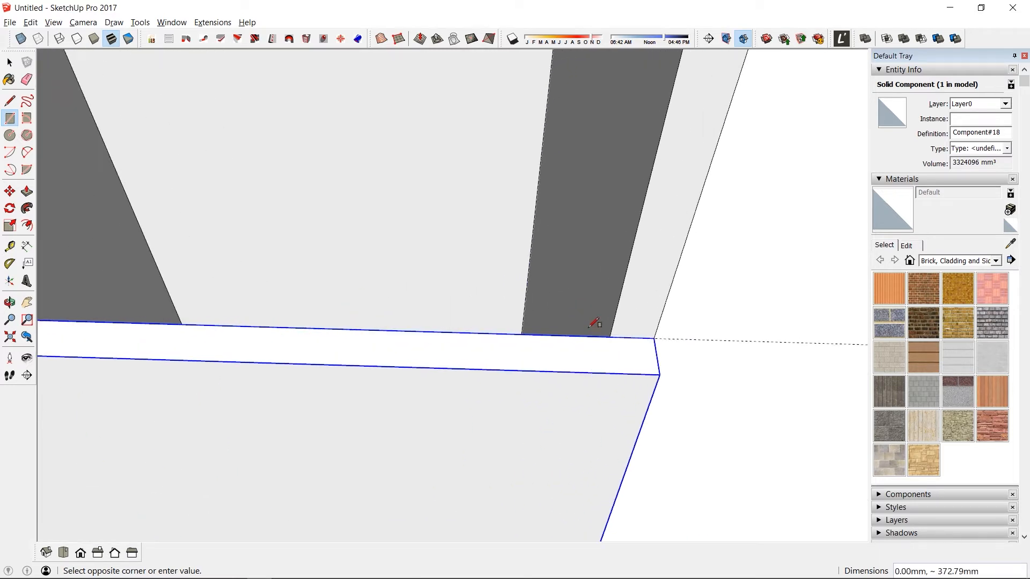
pyautogui.scroll(-2, 608, 329)
pyautogui.scroll(-4, 607, 337)
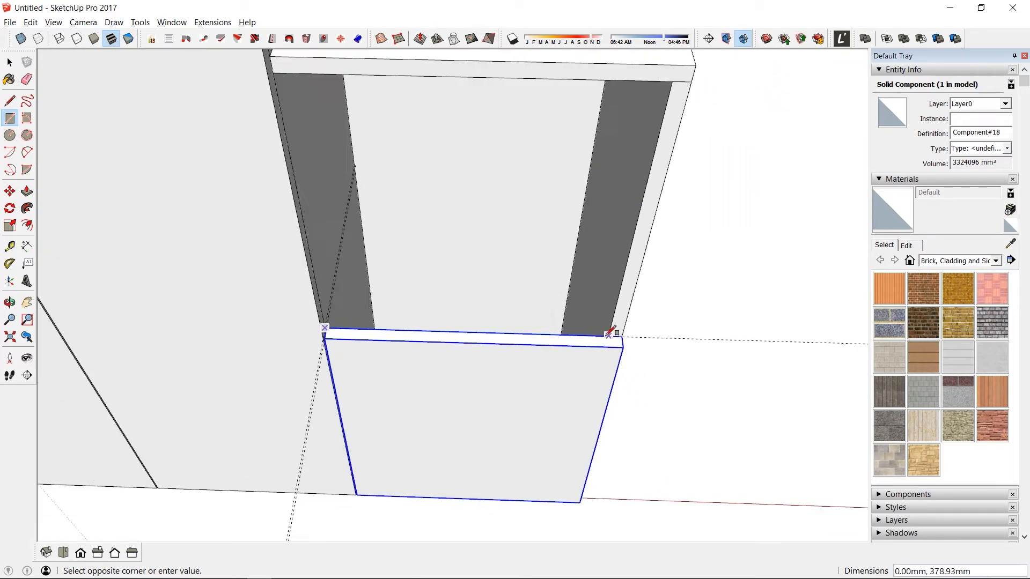
# Step: Add guides at the lower door's top height along the back panel, 464 mm behind the door, and along the outer side panel
pyautogui.moveTo(572, 341); pyautogui.dragTo(443, 376, button='middle')
pyautogui.press('t')
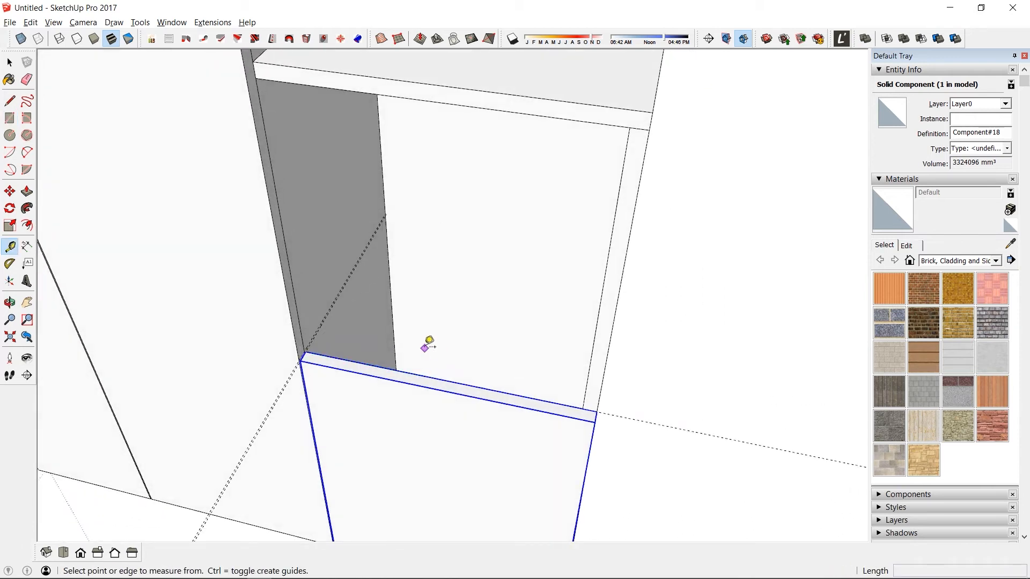
pyautogui.scroll(5, 429, 348)
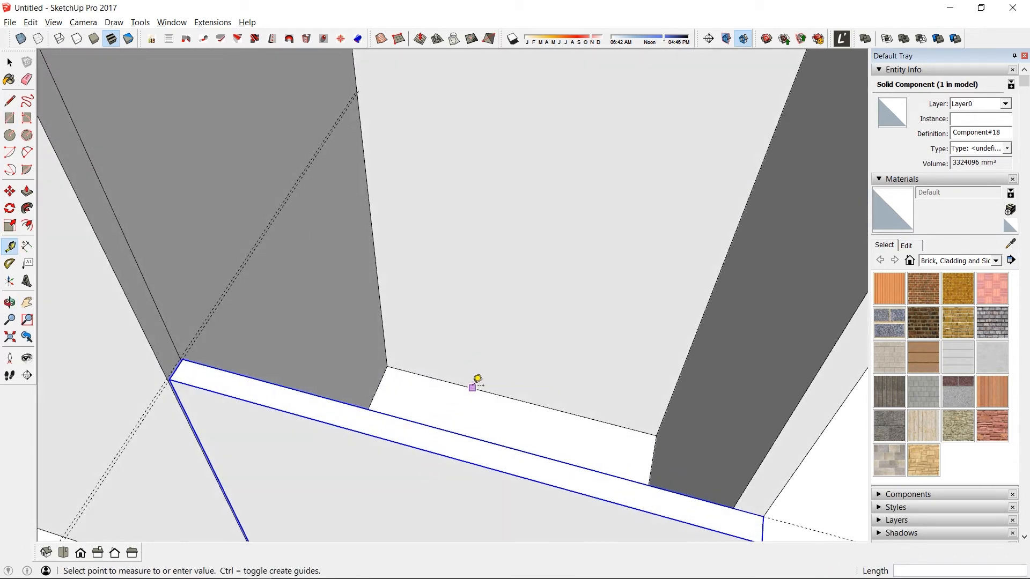
pyautogui.scroll(5, 378, 99)
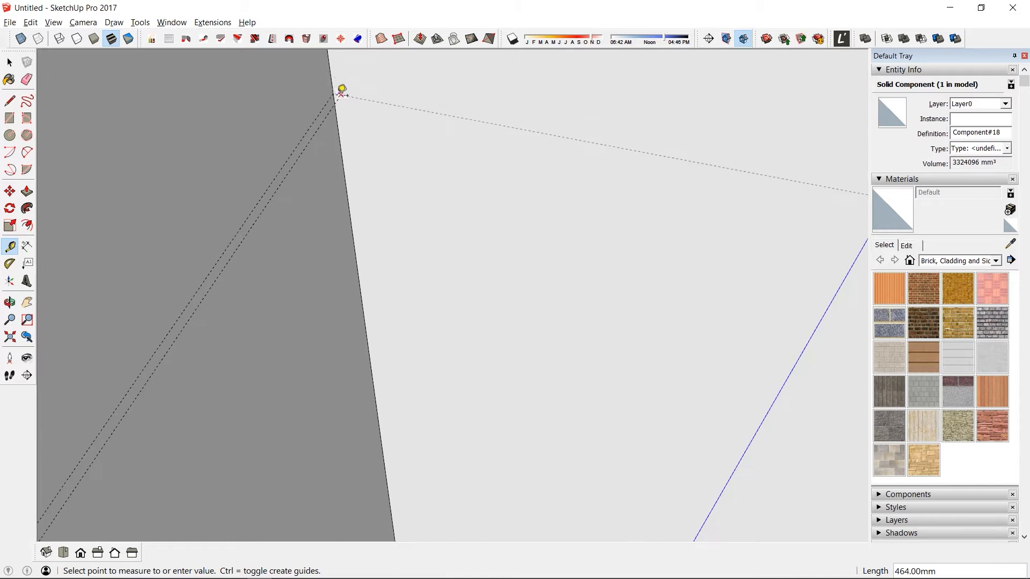
pyautogui.scroll(-8, 369, 257)
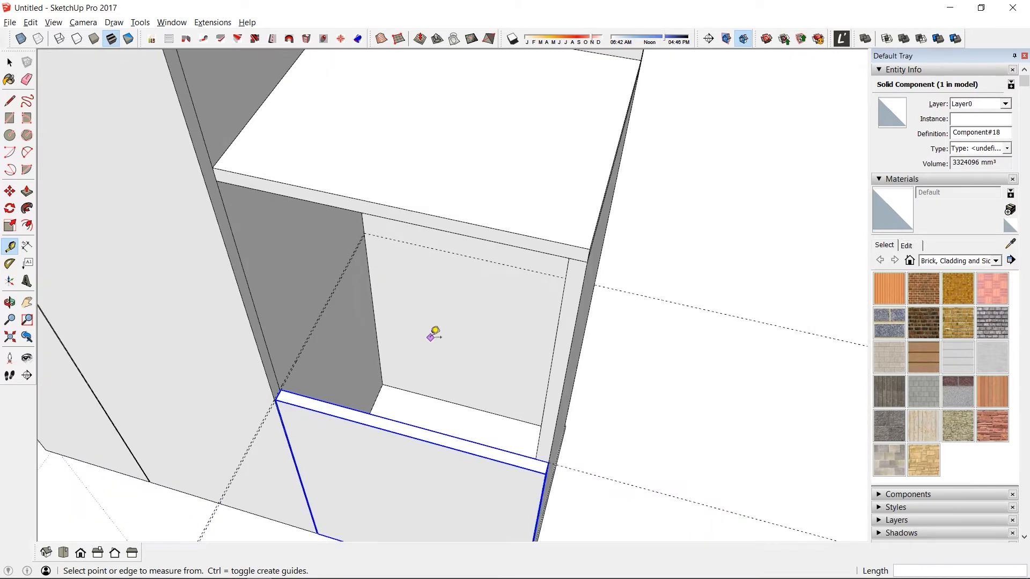
pyautogui.moveTo(429, 338); pyautogui.dragTo(531, 438, button='middle')
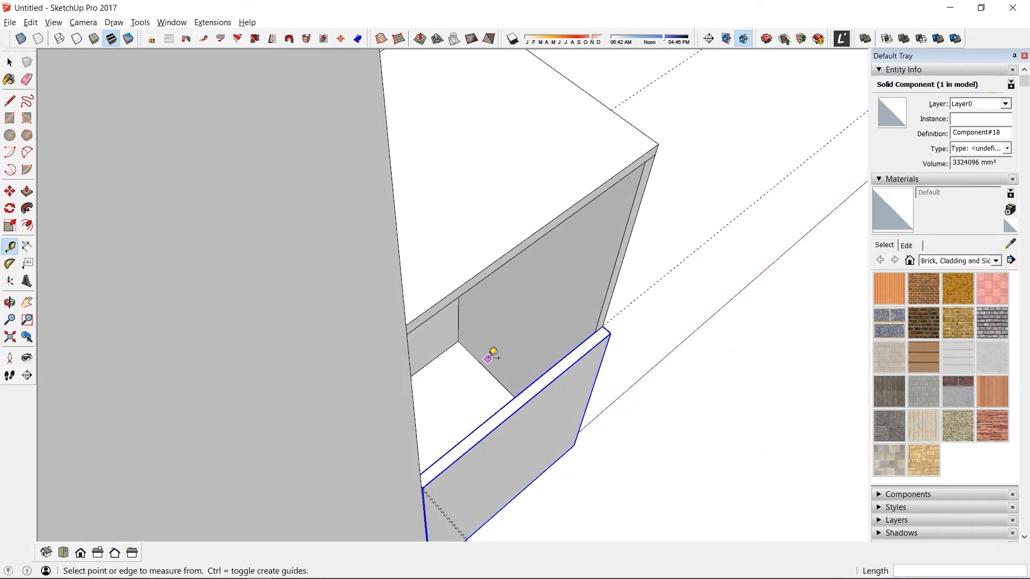
pyautogui.moveTo(489, 366); pyautogui.dragTo(292, 423, button='middle')
pyautogui.click(471, 252)
# Step: Draw a horizontal shelf rectangle from the guide crossing at the compartment's front corner to the opposite rear corner, level with the lower door's top
pyautogui.press('r')
pyautogui.scroll(6, 300, 370)
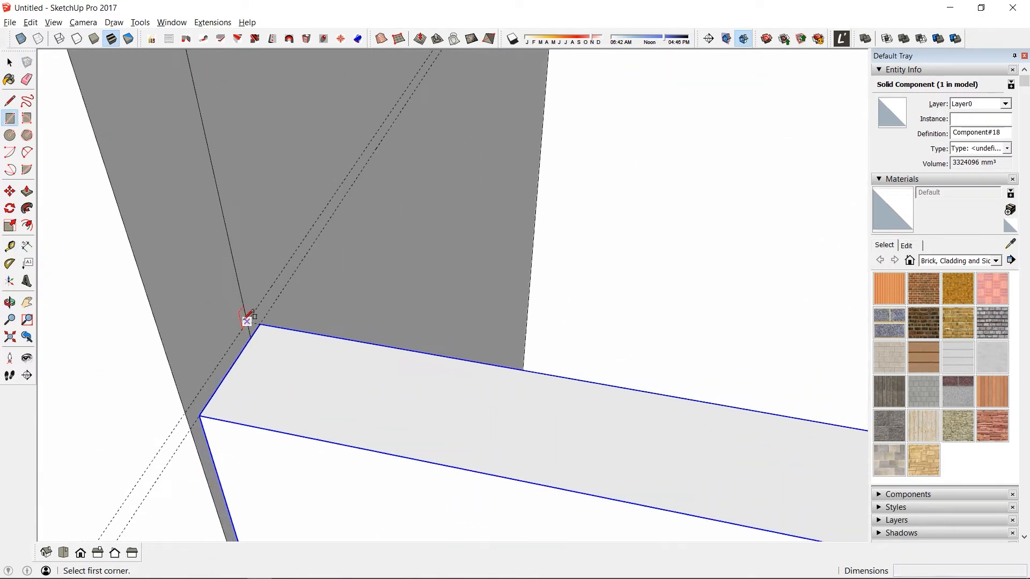
pyautogui.click(245, 320)
pyautogui.scroll(-10, 490, 217)
pyautogui.moveTo(464, 290); pyautogui.dragTo(709, 369, button='middle')
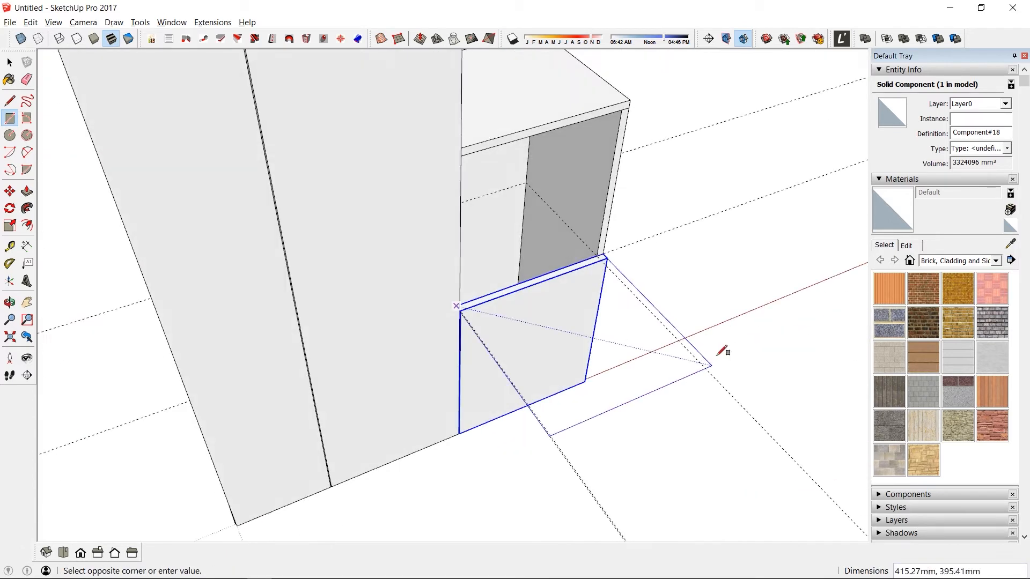
pyautogui.scroll(6, 538, 172)
pyautogui.click(505, 185)
# Step: Turn the shelf rectangle, including its edges, into a component
pyautogui.press('space')
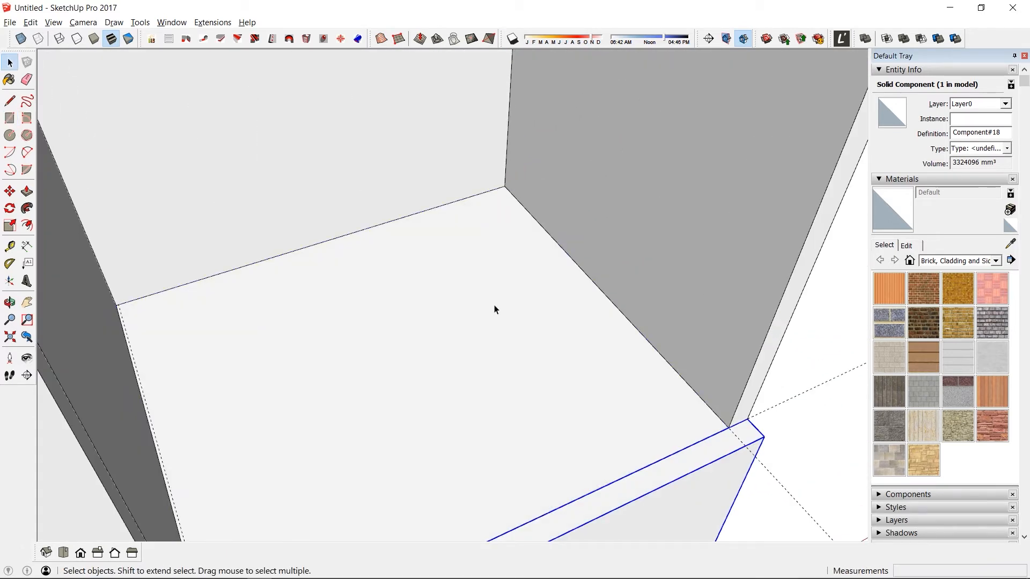
pyautogui.doubleClick(476, 349)
pyautogui.press('g')
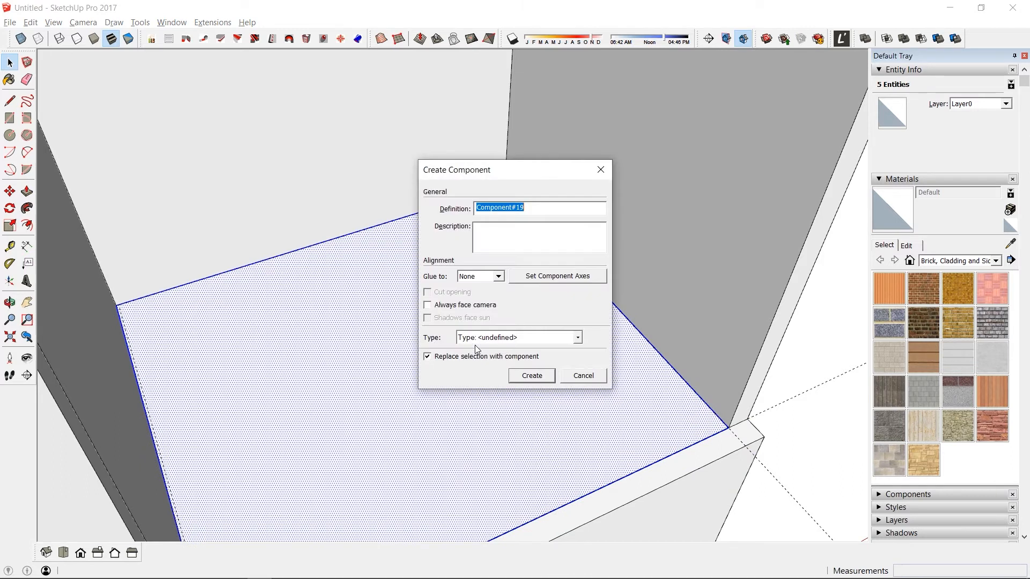
pyautogui.press('Return')
# Step: Open the shelf component, extrude its face 18 mm downward and close the component
pyautogui.press('p')
pyautogui.click(470, 354)
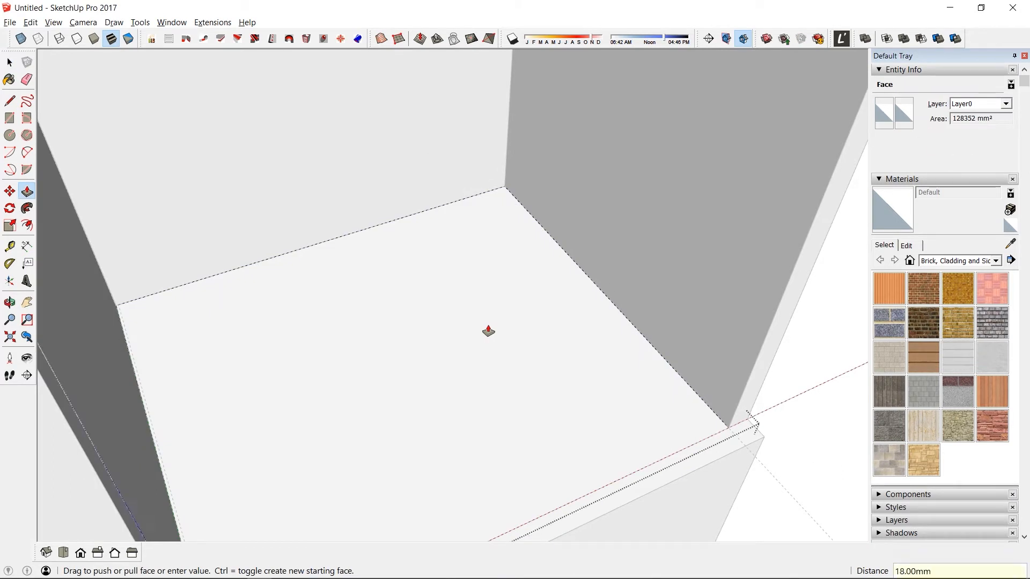
pyautogui.press('space')
pyautogui.press('Escape')
# Step: Remove the lower door from the cabinet front to expose the new shelf behind it
pyautogui.scroll(-6, 488, 327)
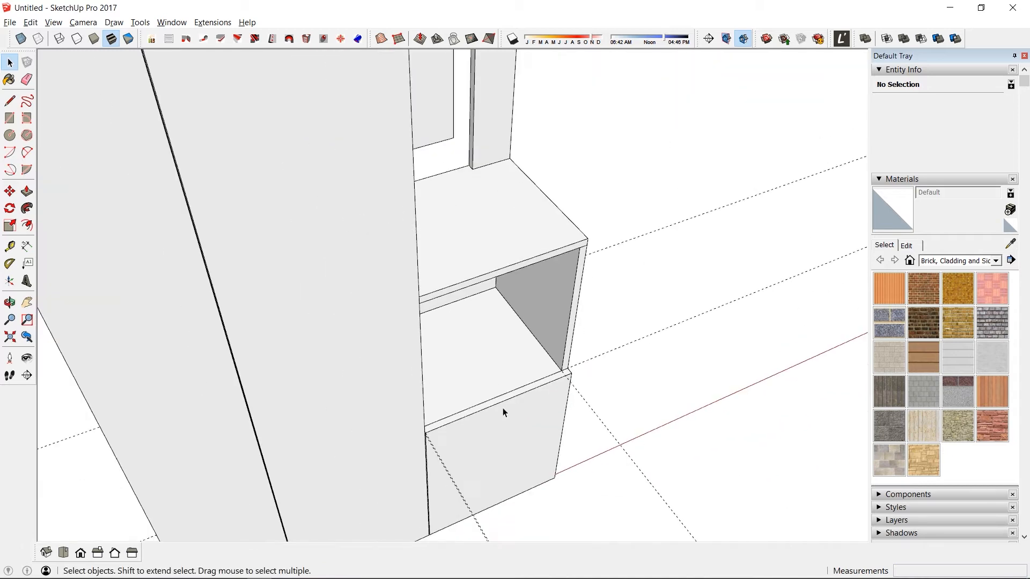
pyautogui.click(501, 427)
pyautogui.moveTo(501, 421); pyautogui.dragTo(329, 467, button='middle')
pyautogui.scroll(6, 349, 411)
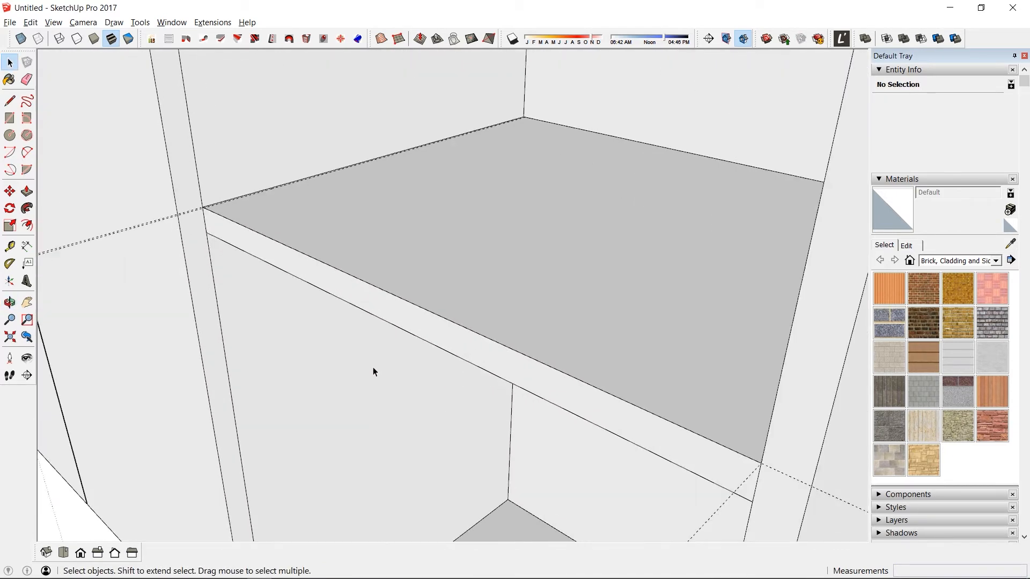
# Step: Undo the removal of the lower door
pyautogui.moveTo(374, 370); pyautogui.dragTo(534, 264, button='middle')
pyautogui.scroll(-5, 534, 264)
pyautogui.scroll(3, 414, 384)
pyautogui.moveTo(413, 384); pyautogui.dragTo(371, 224, button='middle')
pyautogui.hotkey('ctrl', 'z')
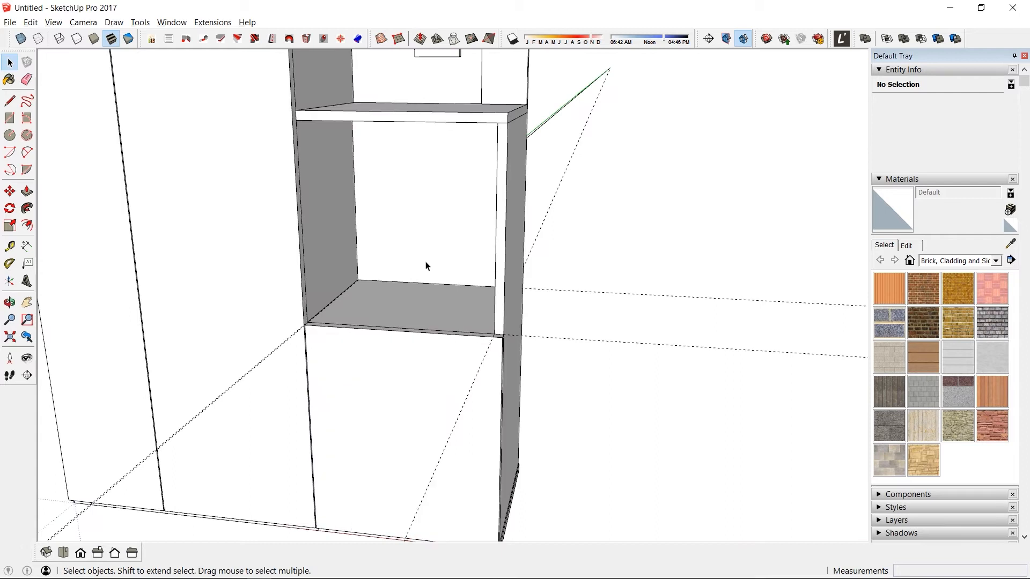
pyautogui.moveTo(441, 214); pyautogui.dragTo(419, 333, button='middle')
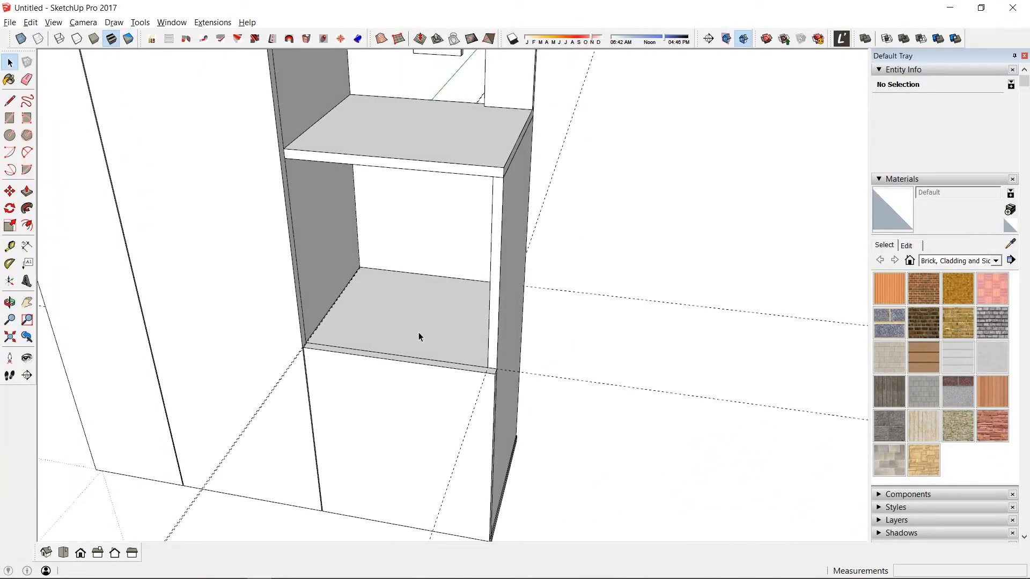
# Step: Examine the arrangement of the drawers and lower door in the reference photo 001.png, opened in Photos, and return to the SketchUp model
pyautogui.hotkey('alt', 'Tab')
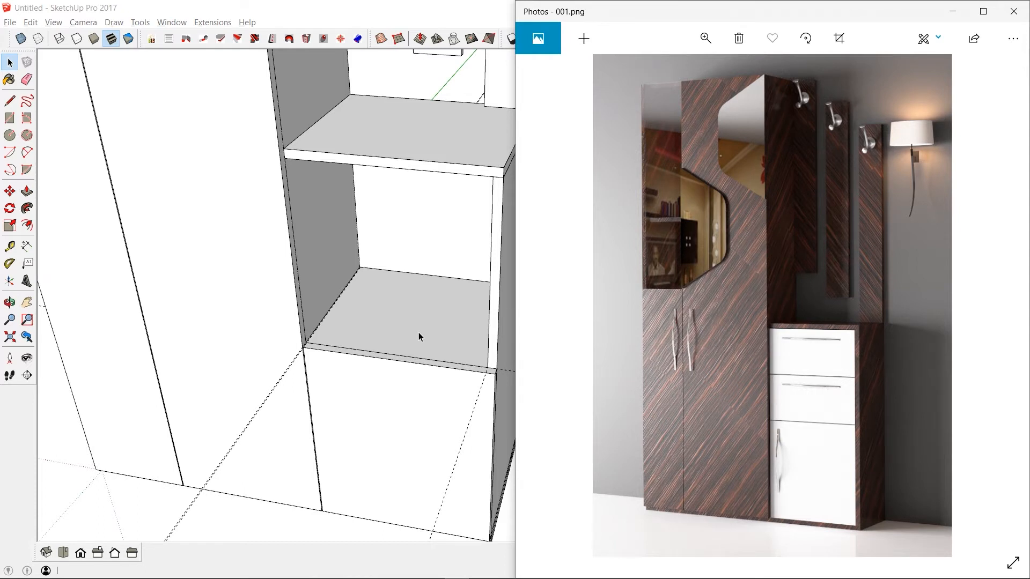
pyautogui.hotkey('alt', 'Tab')
pyautogui.hotkey('alt', 'Tab')
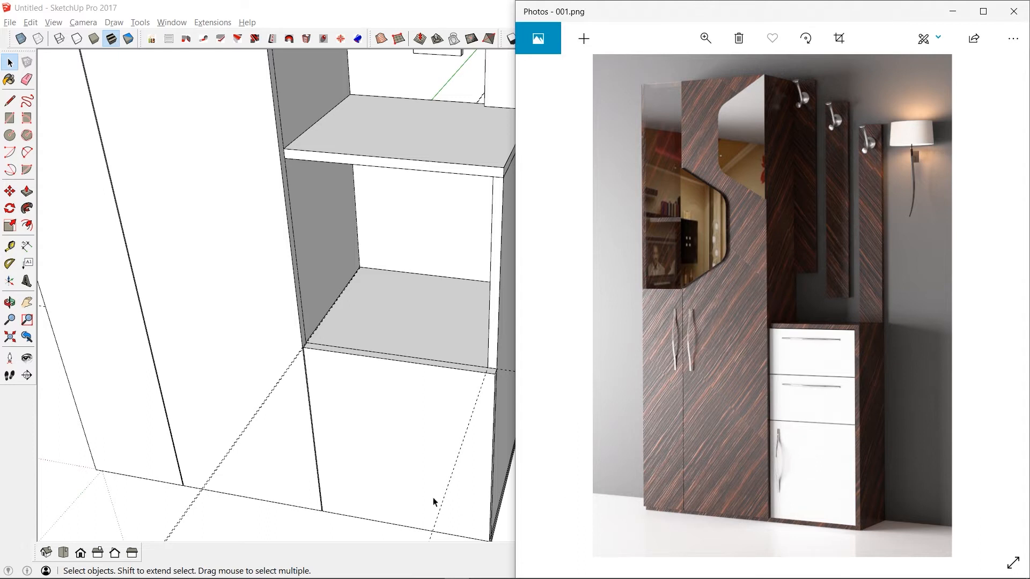
pyautogui.hotkey('alt', 'Tab')
# Step: Open the lower door component, push its narrow side face at the outer side panel inward 18 mm and close the component
pyautogui.scroll(8, 480, 426)
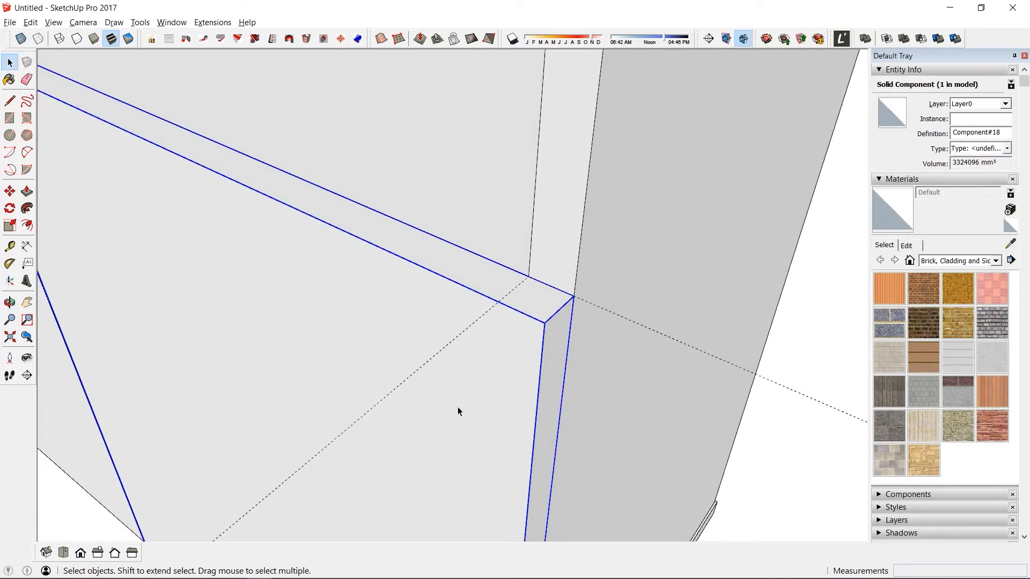
pyautogui.doubleClick(458, 407)
pyautogui.press('p')
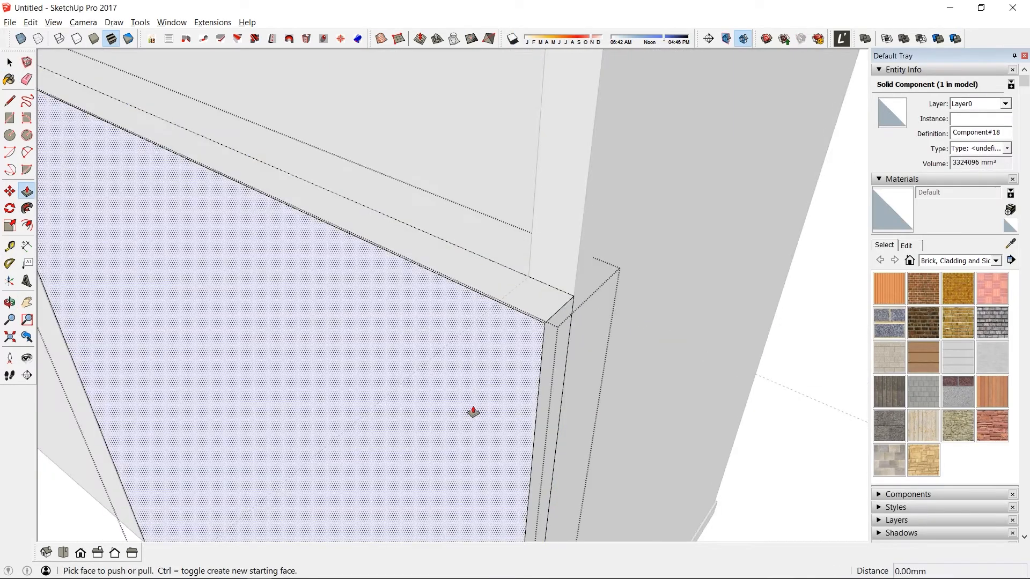
pyautogui.click(544, 340)
pyautogui.click(537, 195)
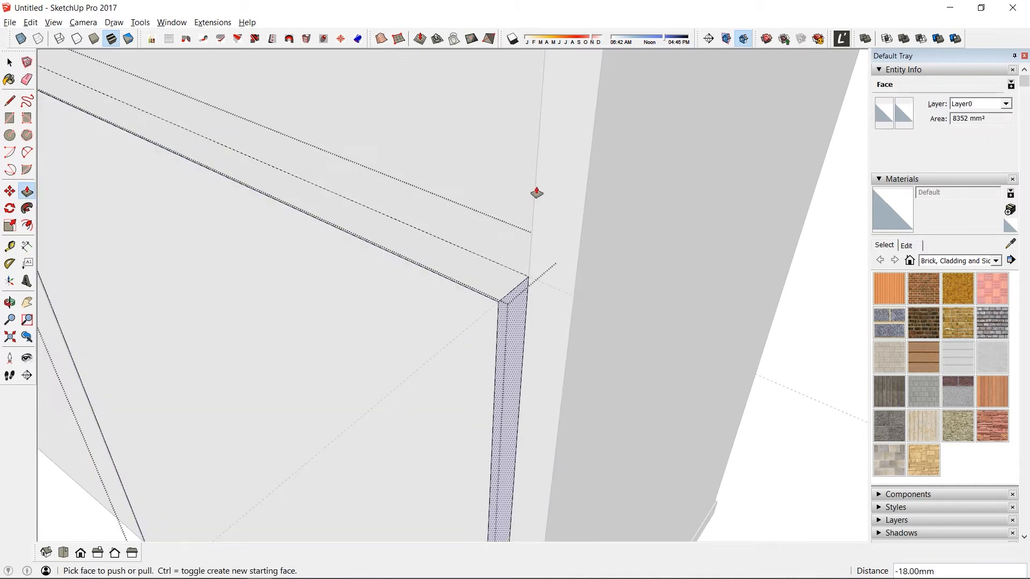
pyautogui.scroll(-4, 476, 331)
pyautogui.moveTo(392, 379); pyautogui.dragTo(434, 418, button='middle')
pyautogui.press('space')
# Step: Move the lower door back into the cabinet by its bottom corner so its front is flush with the outer side panel
pyautogui.click(439, 423)
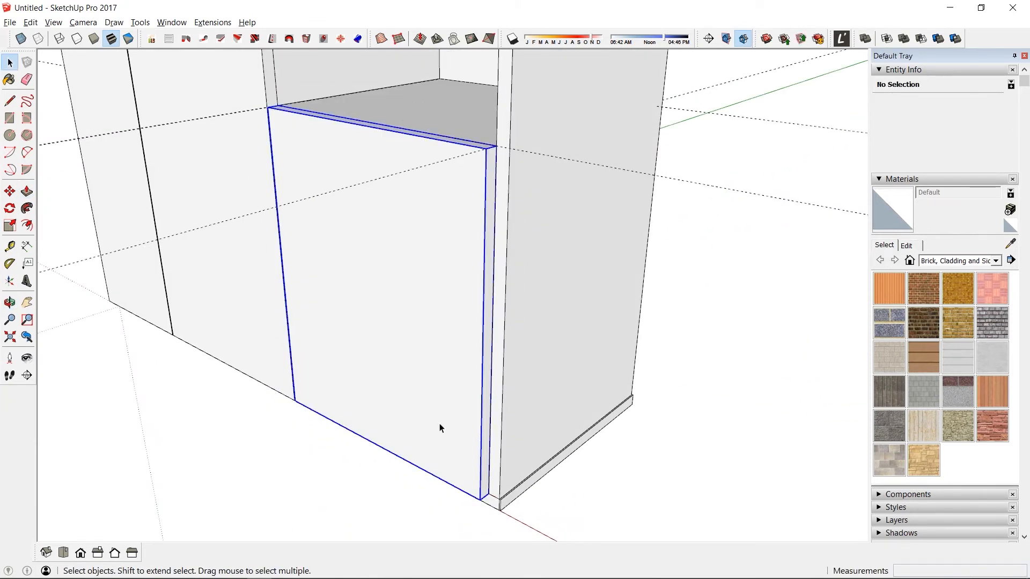
pyautogui.scroll(6, 453, 487)
pyautogui.press('m')
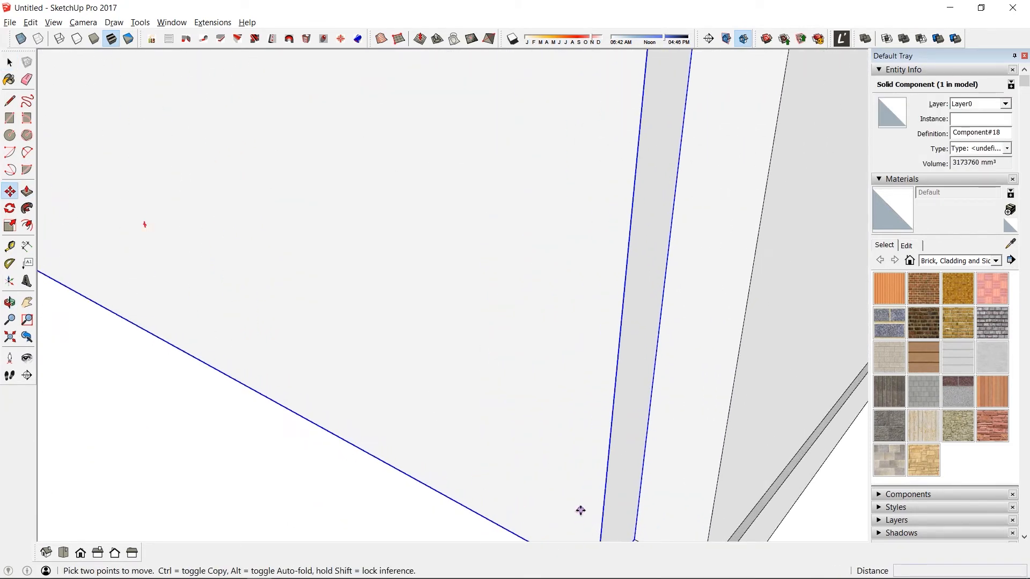
pyautogui.moveTo(580, 510); pyautogui.dragTo(548, 401, button='middle')
pyautogui.click(548, 401)
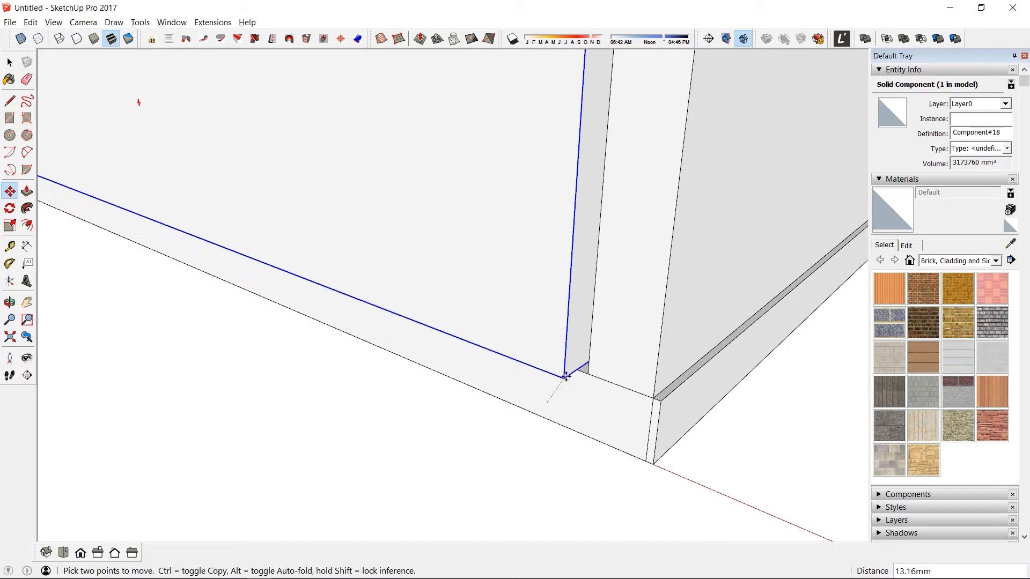
pyautogui.scroll(-8, 586, 373)
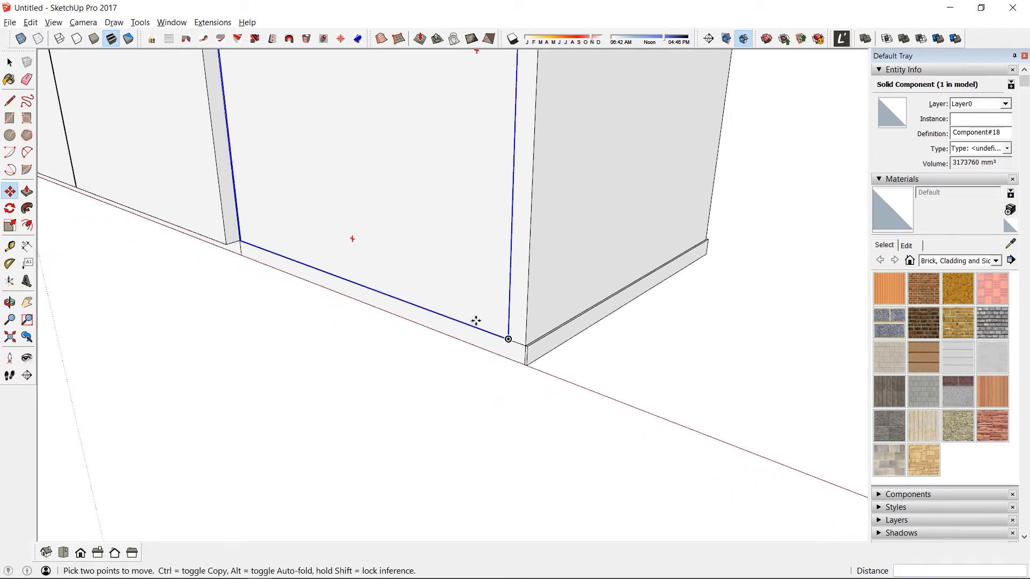
# Step: Open the interior shelf component, push its front face back 18 mm and close the component
pyautogui.moveTo(443, 257); pyautogui.dragTo(333, 324, button='middle')
pyautogui.scroll(3, 478, 252)
pyautogui.scroll(2, 477, 252)
pyautogui.scroll(3, 349, 287)
pyautogui.press('space')
pyautogui.doubleClick(356, 283)
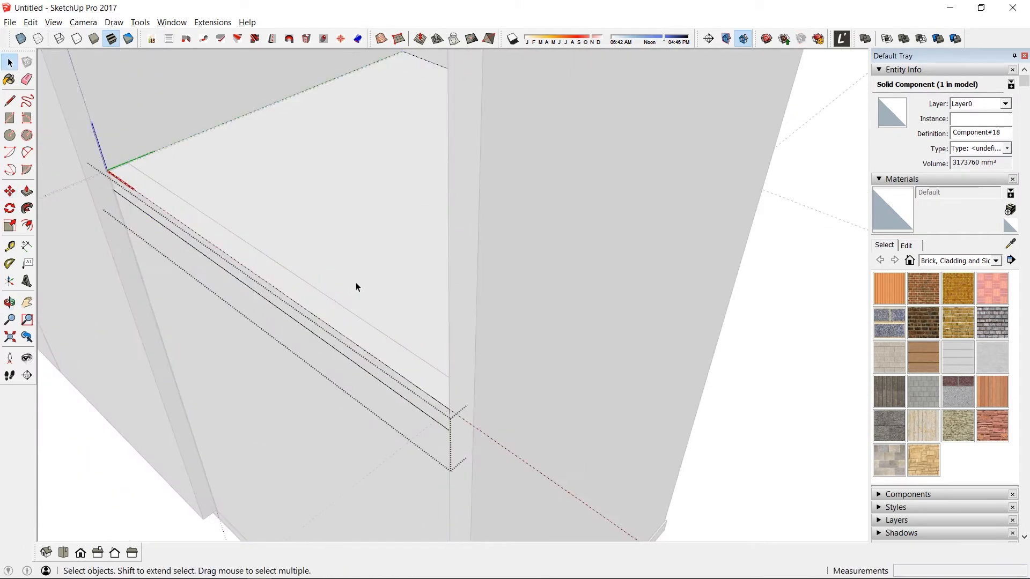
pyautogui.press('p')
pyautogui.click(333, 341)
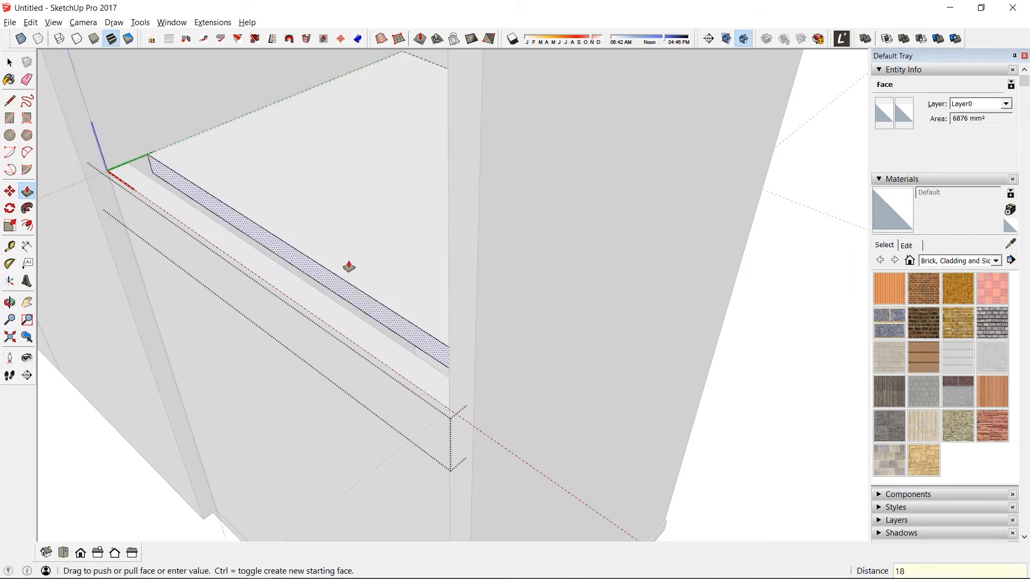
pyautogui.press('Return')
pyautogui.moveTo(349, 266); pyautogui.dragTo(312, 272, button='middle')
pyautogui.press('space')
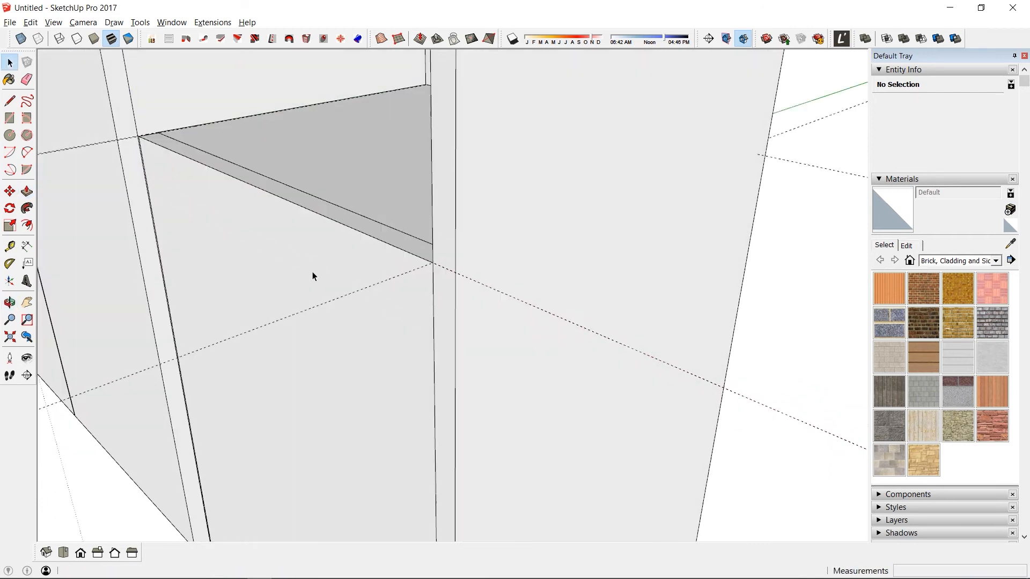
# Step: Erase the construction guides around the small cabinet
pyautogui.scroll(-5, 320, 266)
pyautogui.moveTo(301, 310); pyautogui.dragTo(596, 311, button='middle')
pyautogui.scroll(8, 275, 258)
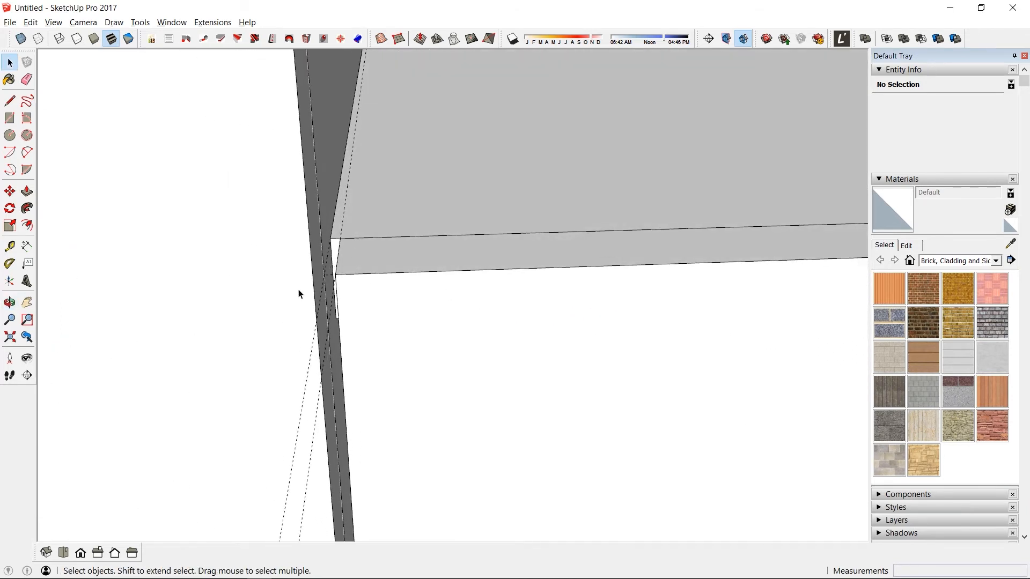
pyautogui.scroll(-8, 299, 294)
pyautogui.moveTo(299, 337)
pyautogui.mouseDown(button='middle')
pyautogui.moveTo(374, 373)
pyautogui.moveTo(349, 405)
pyautogui.mouseUp(button='middle')
pyautogui.press('e')
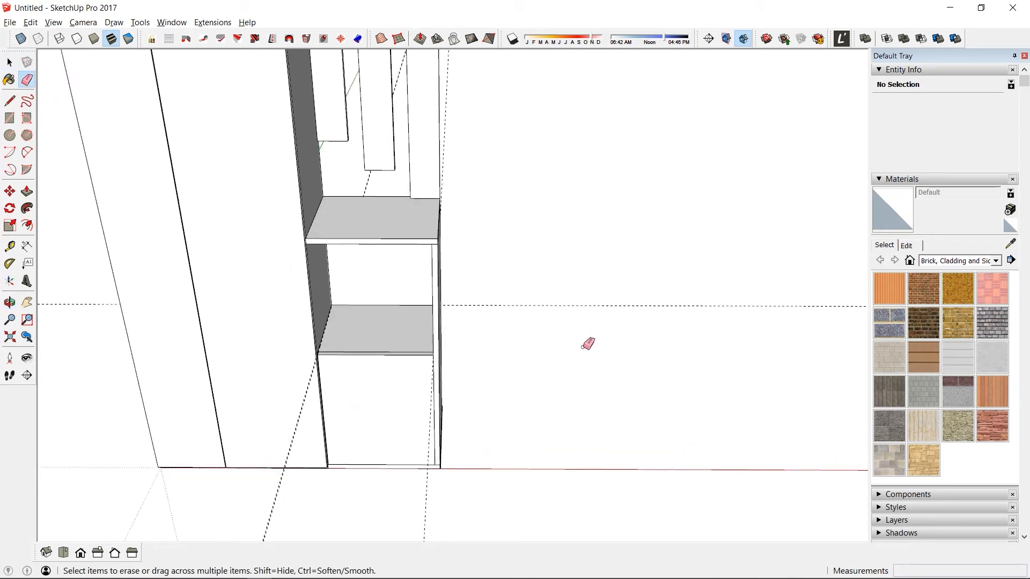
pyautogui.moveTo(588, 343)
pyautogui.mouseDown()
pyautogui.moveTo(584, 273)
pyautogui.moveTo(386, 489)
pyautogui.mouseUp()
pyautogui.click(272, 527)
# Step: Draw a 382 by 400 mm vertical rectangle across the open cabinet front, from under the top panel to the lower door's top edge
pyautogui.moveTo(279, 520)
pyautogui.mouseDown(button='middle')
pyautogui.moveTo(138, 184)
pyautogui.moveTo(379, 204)
pyautogui.moveTo(442, 239)
pyautogui.moveTo(305, 248)
pyautogui.mouseUp(button='middle')
pyautogui.scroll(5, 446, 222)
pyautogui.scroll(-4, 316, 209)
pyautogui.press('r')
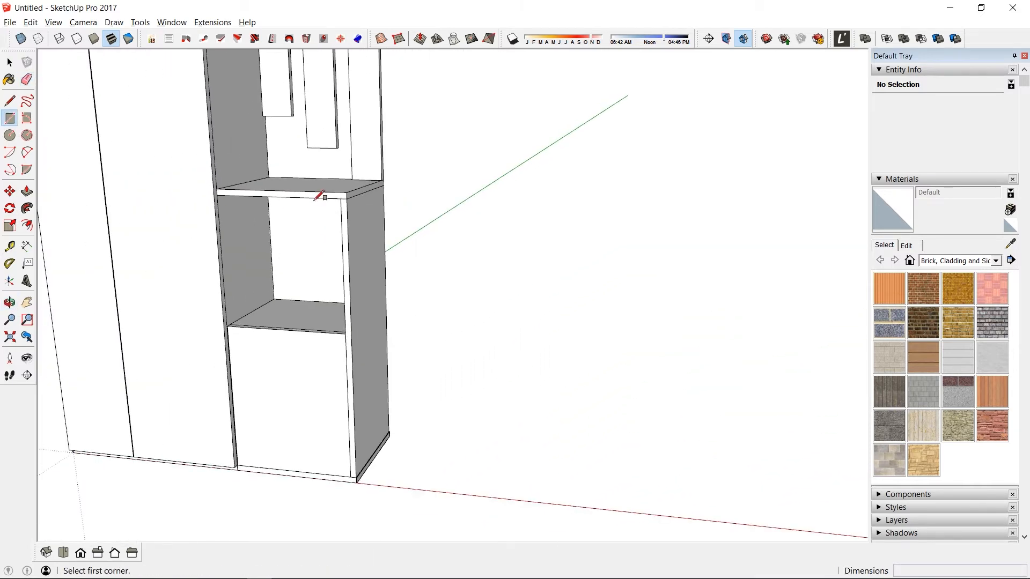
pyautogui.scroll(3, 297, 200)
pyautogui.moveTo(284, 175); pyautogui.dragTo(267, 115, button='middle')
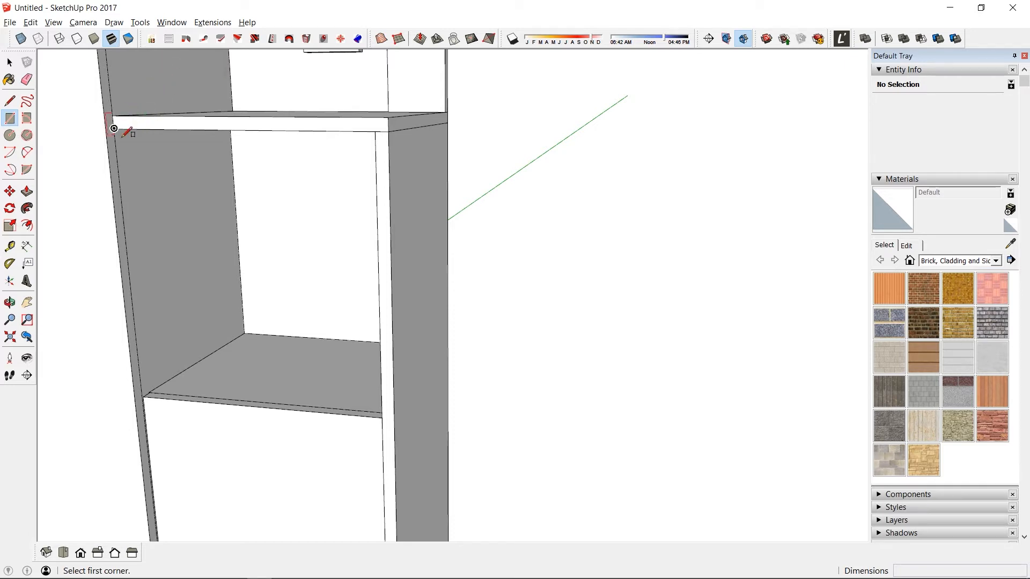
pyautogui.scroll(2, 119, 129)
pyautogui.click(113, 129)
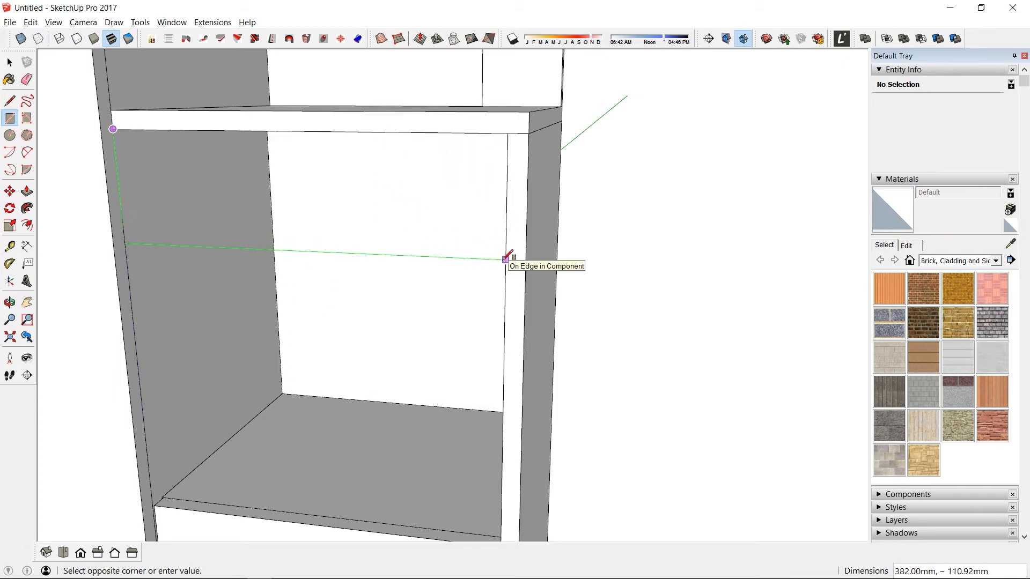
pyautogui.scroll(-2, 506, 260)
pyautogui.keyDown('shift'); pyautogui.moveTo(505, 281); pyautogui.dragTo(483, 193, button='middle'); pyautogui.keyUp('shift')
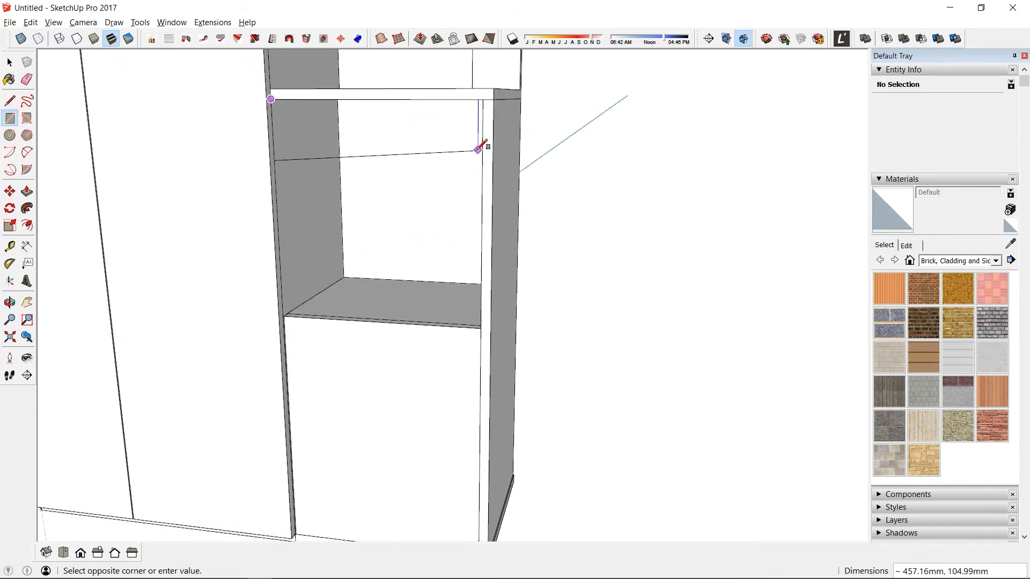
pyautogui.scroll(2, 475, 258)
pyautogui.scroll(2, 488, 349)
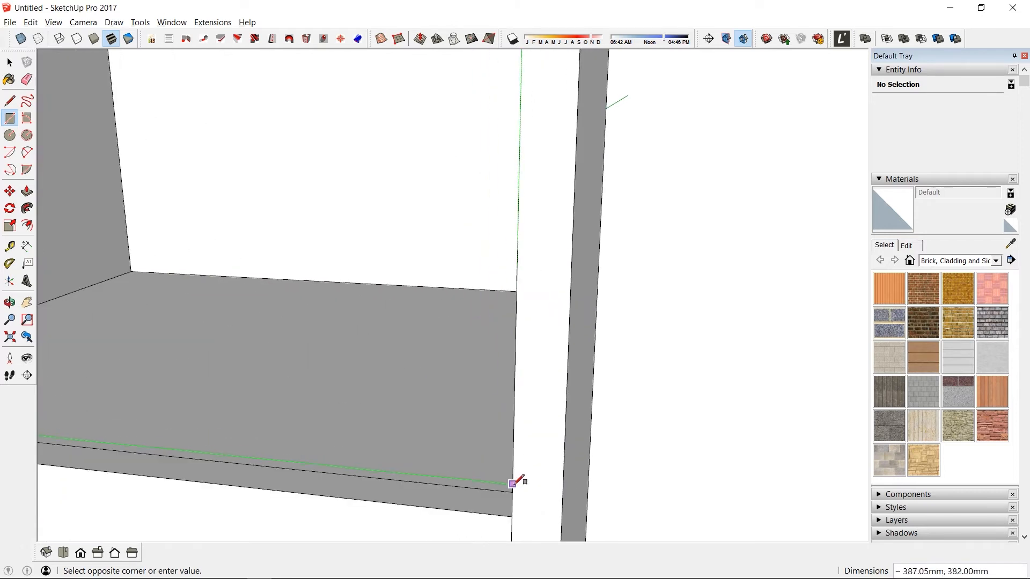
pyautogui.moveTo(514, 482)
pyautogui.mouseDown(button='middle')
pyautogui.moveTo(713, 501)
pyautogui.moveTo(497, 471)
pyautogui.mouseUp(button='middle')
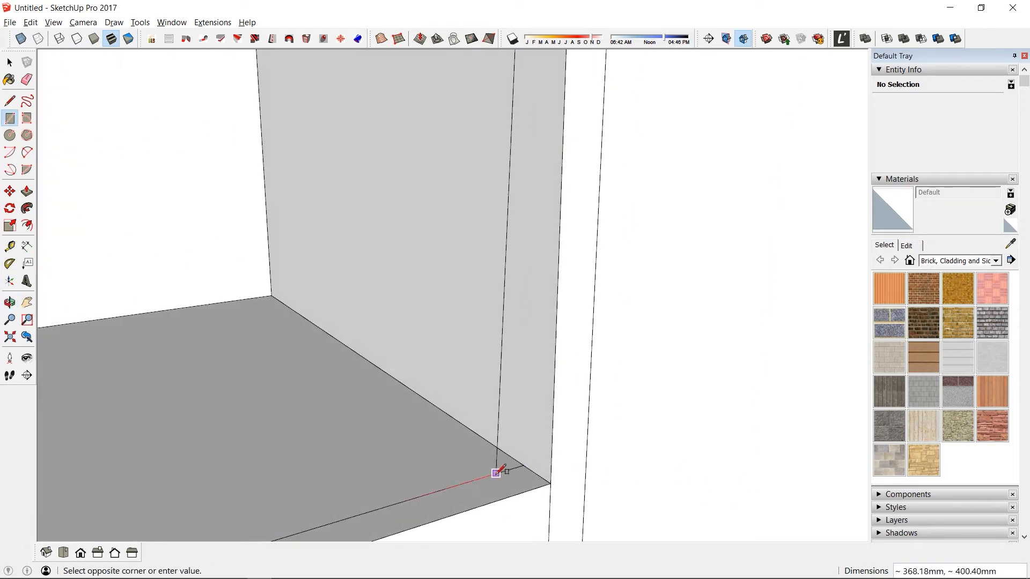
pyautogui.click(551, 482)
pyautogui.scroll(-4, 375, 251)
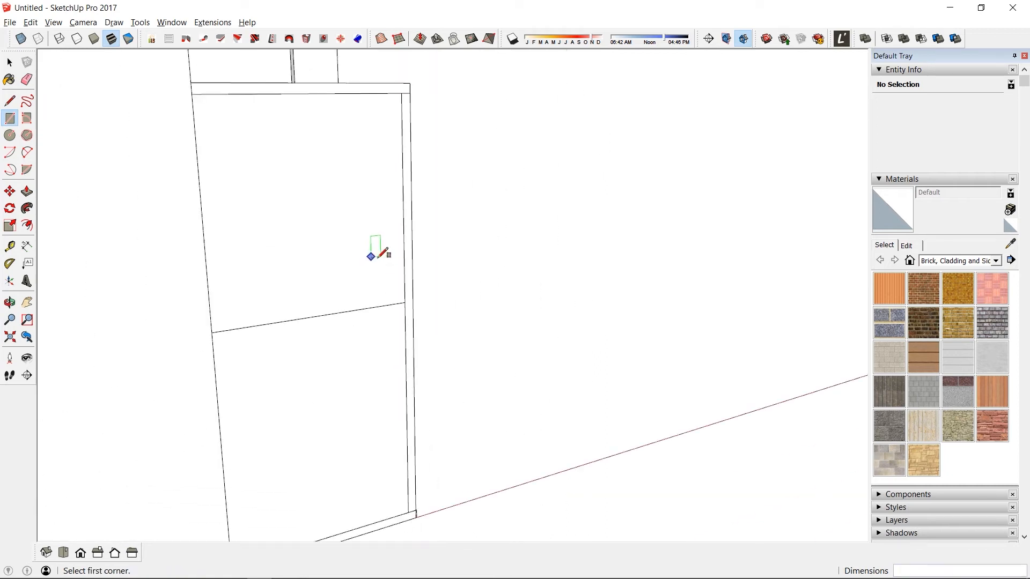
pyautogui.moveTo(372, 256); pyautogui.dragTo(341, 152, button='middle')
pyautogui.press('space')
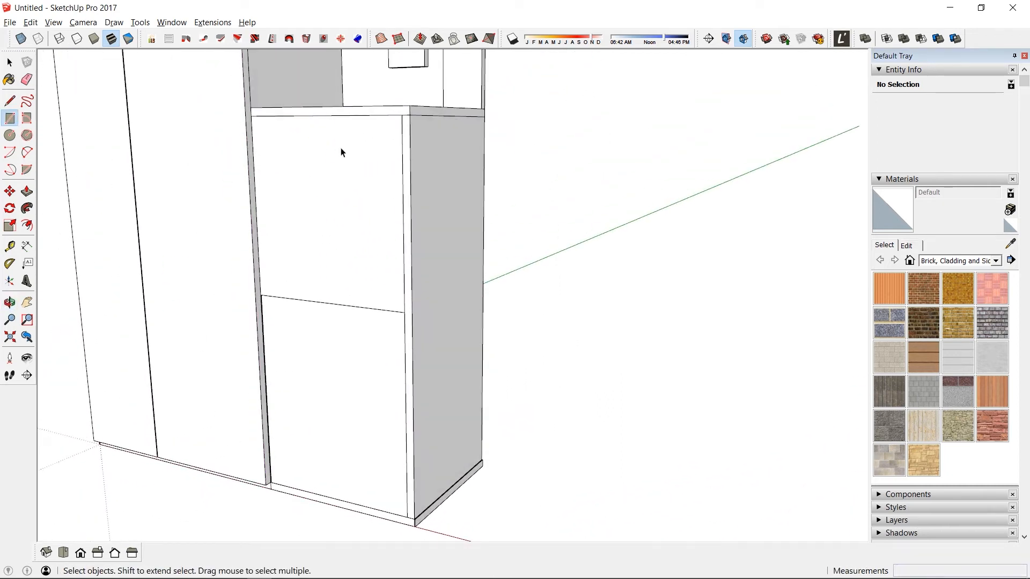
# Step: Move the top edge of the new front face 3 mm down, away from the top panel
pyautogui.click(341, 152)
pyautogui.scroll(4, 325, 225)
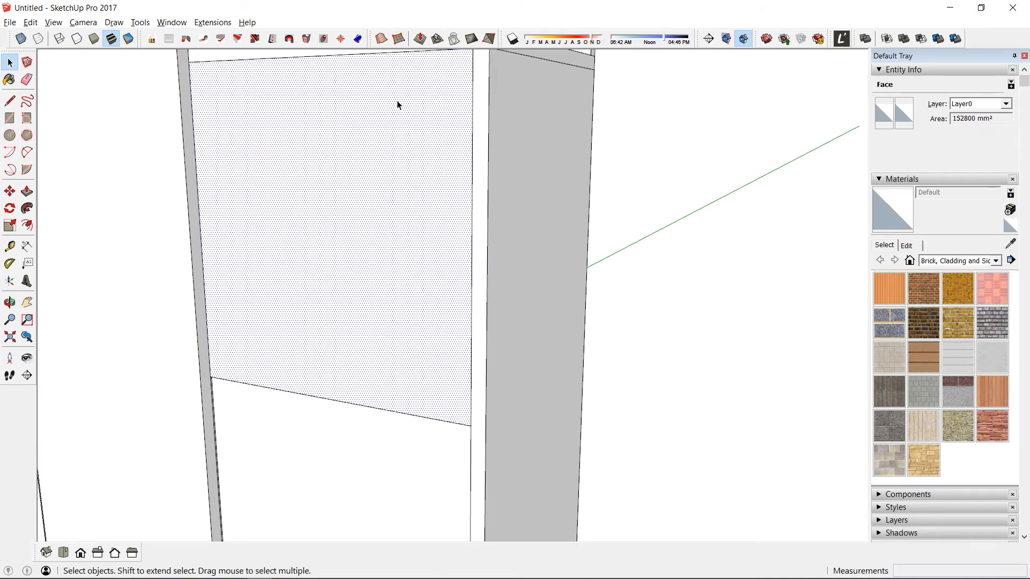
pyautogui.moveTo(398, 104); pyautogui.dragTo(391, 170, button='middle')
pyautogui.scroll(1, 419, 138)
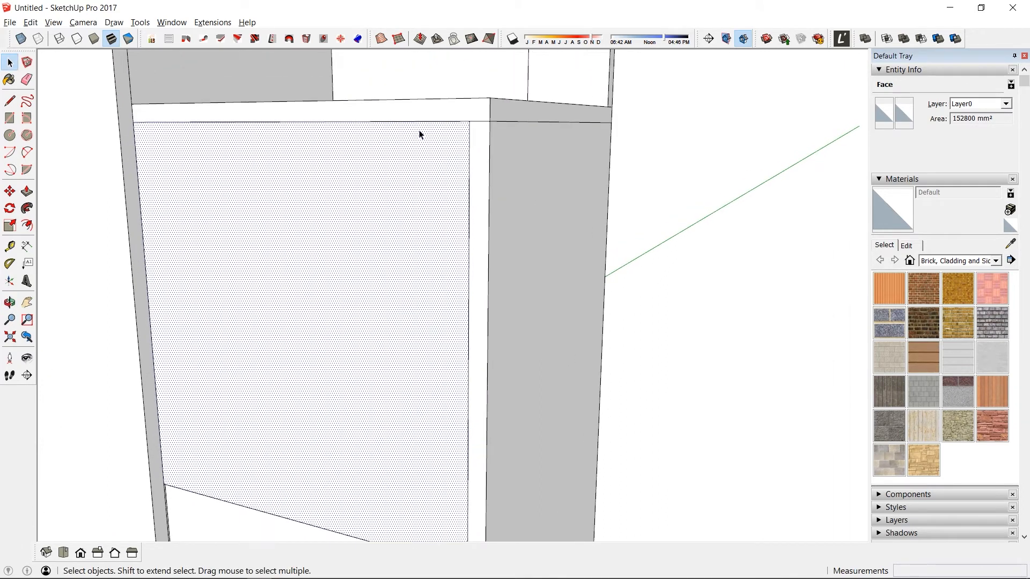
pyautogui.press('m')
pyautogui.press('Escape')
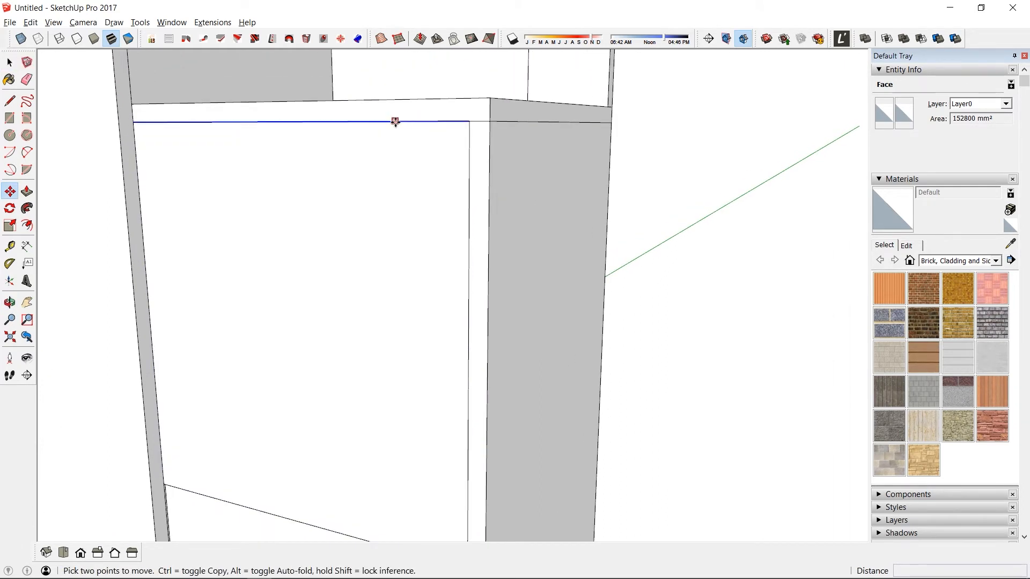
pyautogui.click(395, 123)
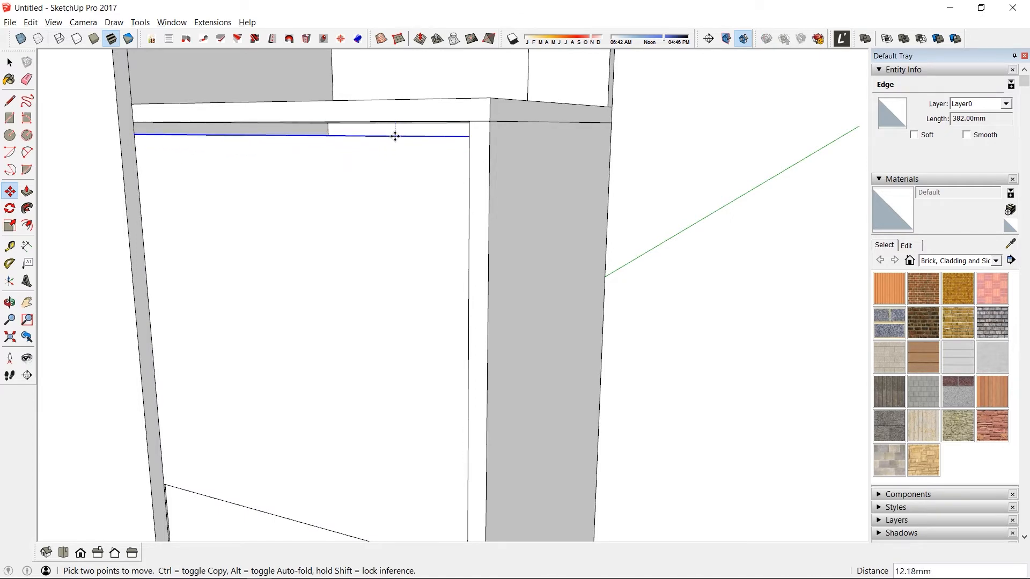
pyautogui.press('Escape')
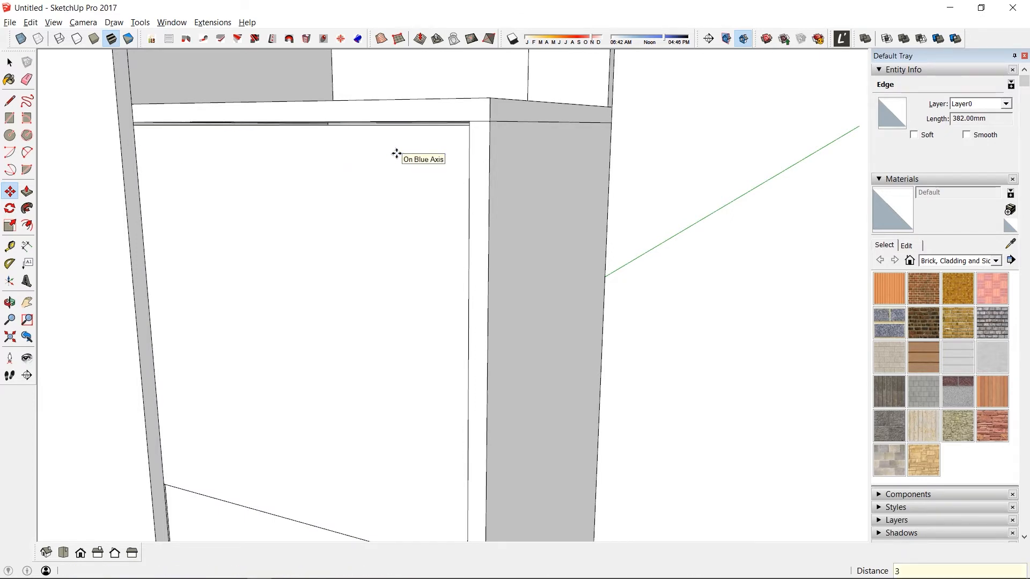
# Step: Move the bottom edge of the front face 3 mm up, away from the lower door
pyautogui.scroll(-2, 341, 246)
pyautogui.scroll(3, 322, 411)
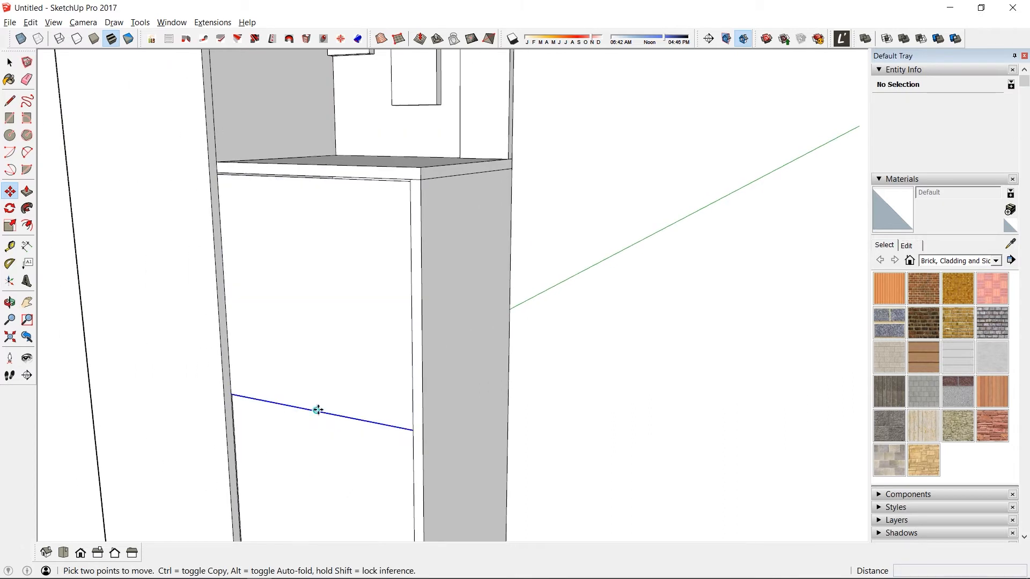
pyautogui.click(357, 417)
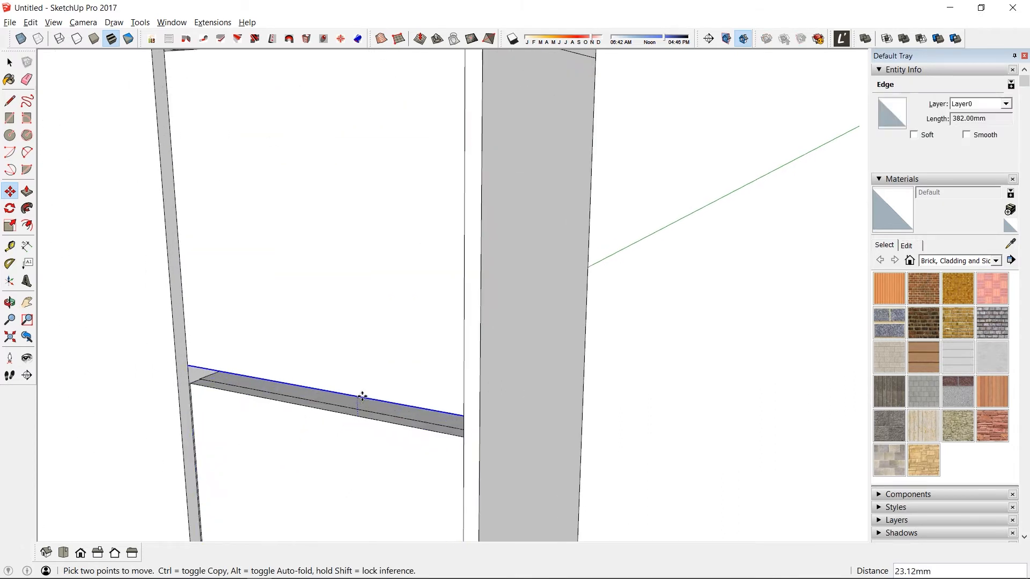
pyautogui.press('Escape')
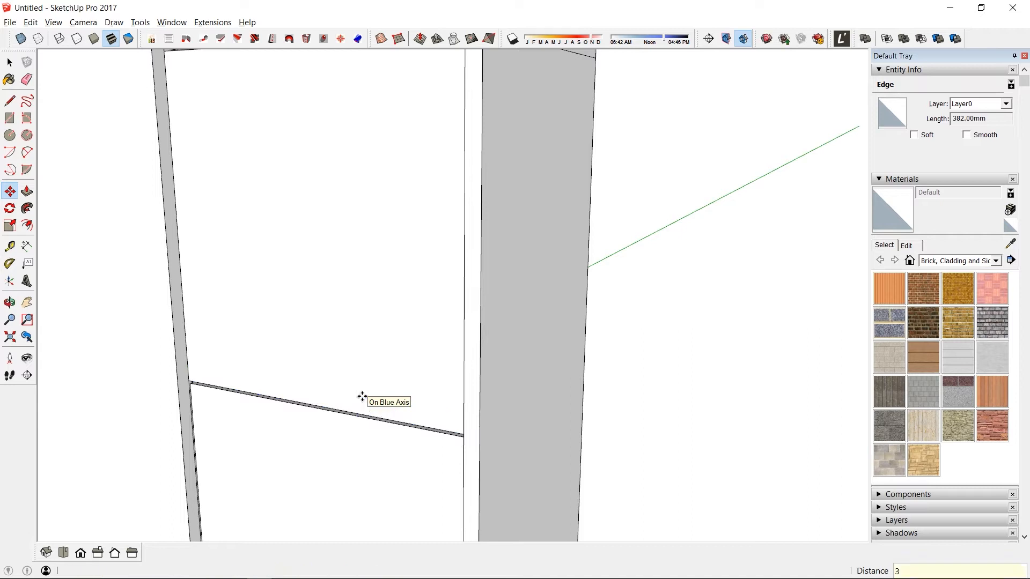
# Step: Move the front face's vertical edge beside the outer side panel 2 mm inward
pyautogui.scroll(-2, 412, 322)
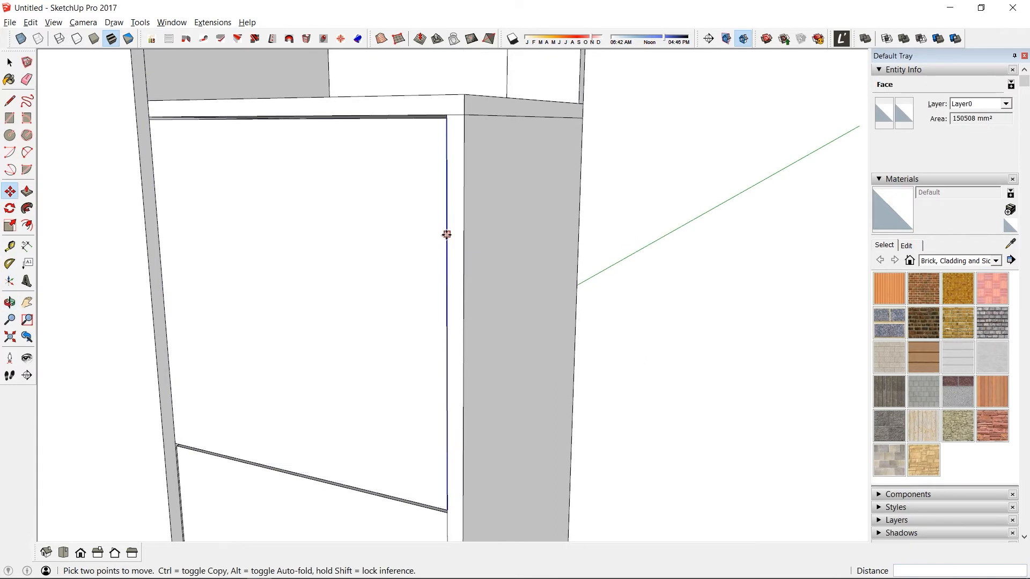
pyautogui.click(445, 231)
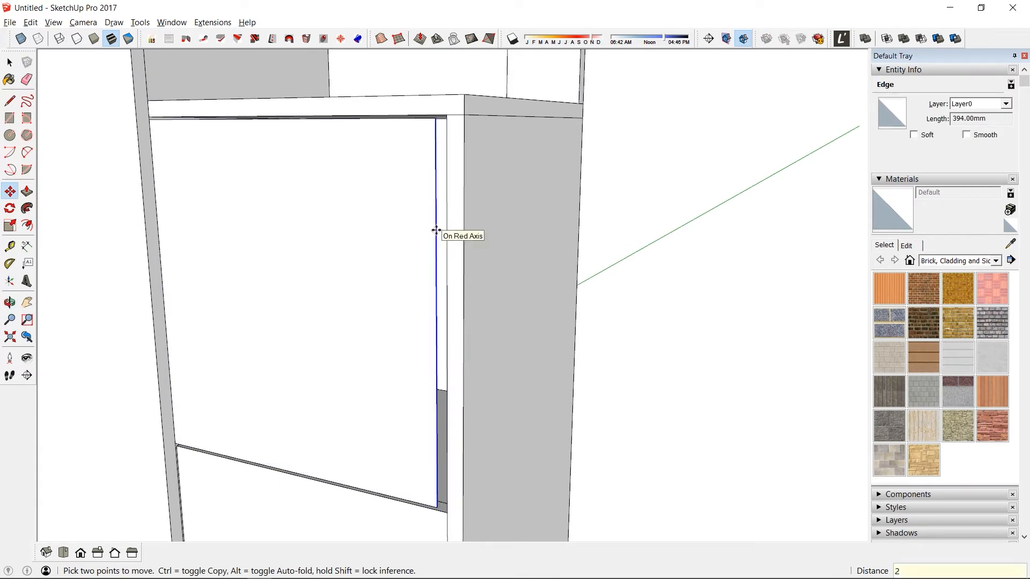
pyautogui.write('2')
pyautogui.press('Return')
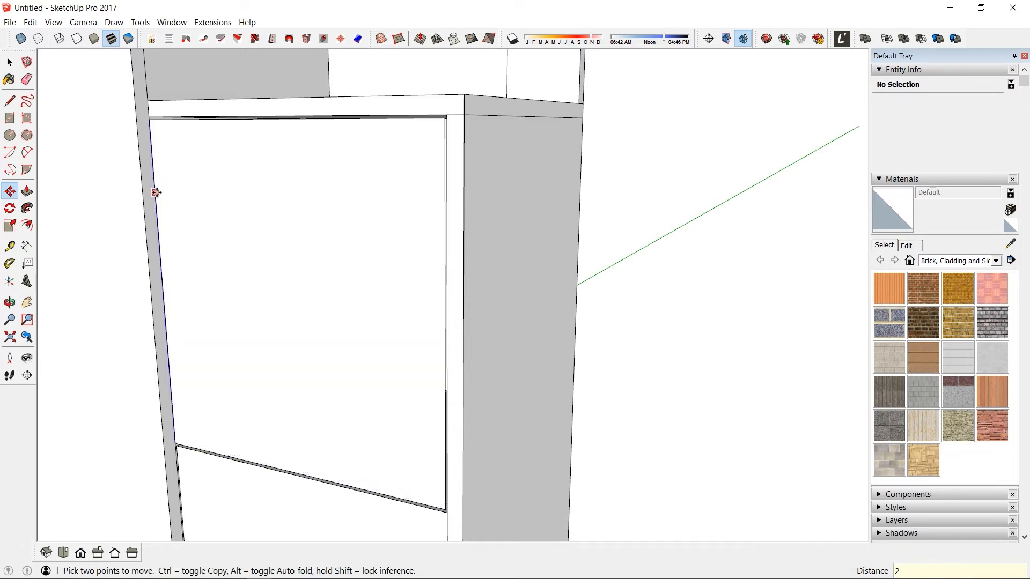
# Step: Move the front face's other vertical edge, beside the tall cabinet's side panel, 2 mm inward
pyautogui.click(155, 193)
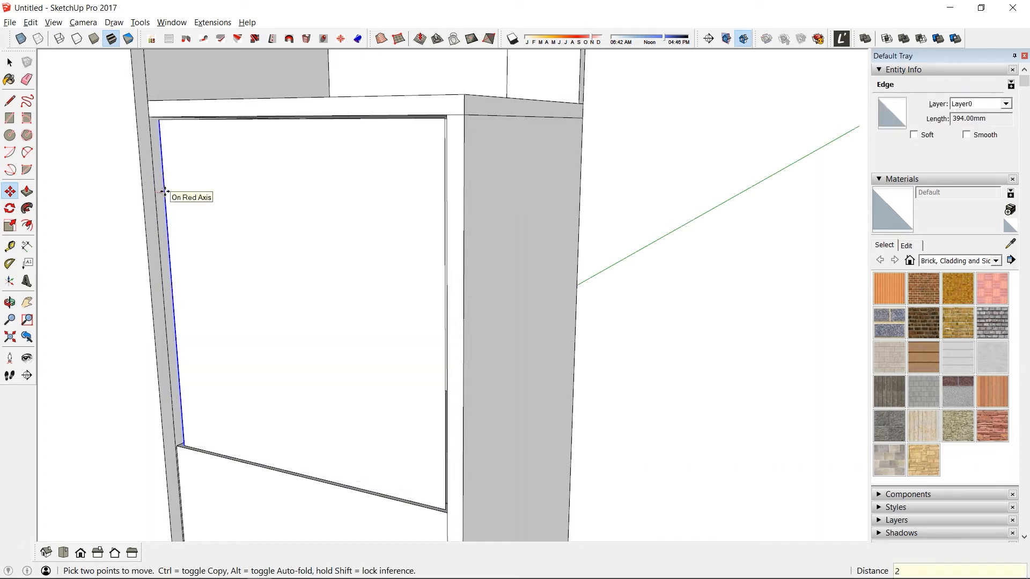
pyautogui.press('Return')
# Step: Split the front face into two equal halves by copying its top edge down to the bottom edge with a /2 division
pyautogui.moveTo(204, 188); pyautogui.dragTo(243, 243, button='middle')
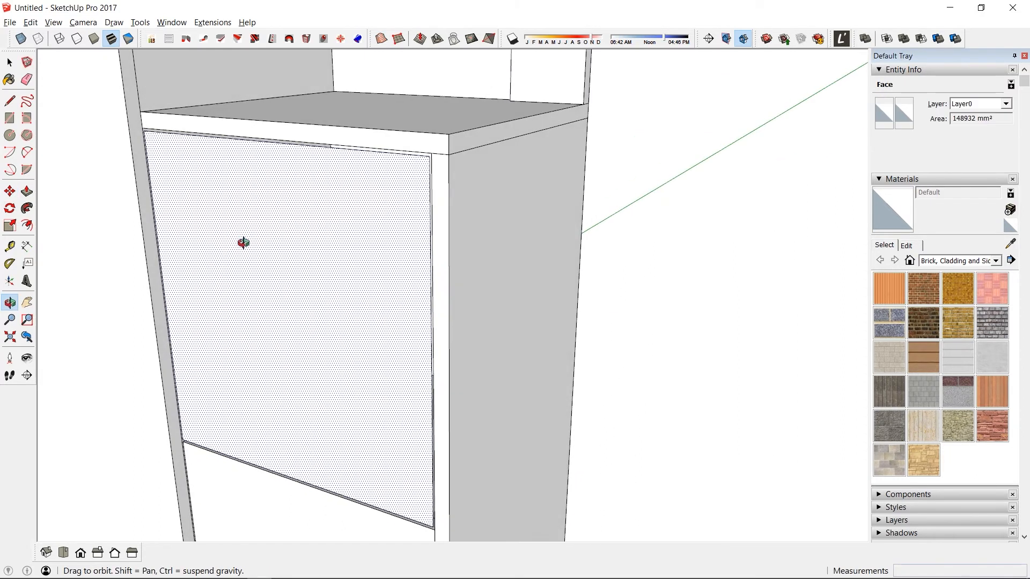
pyautogui.click(336, 149)
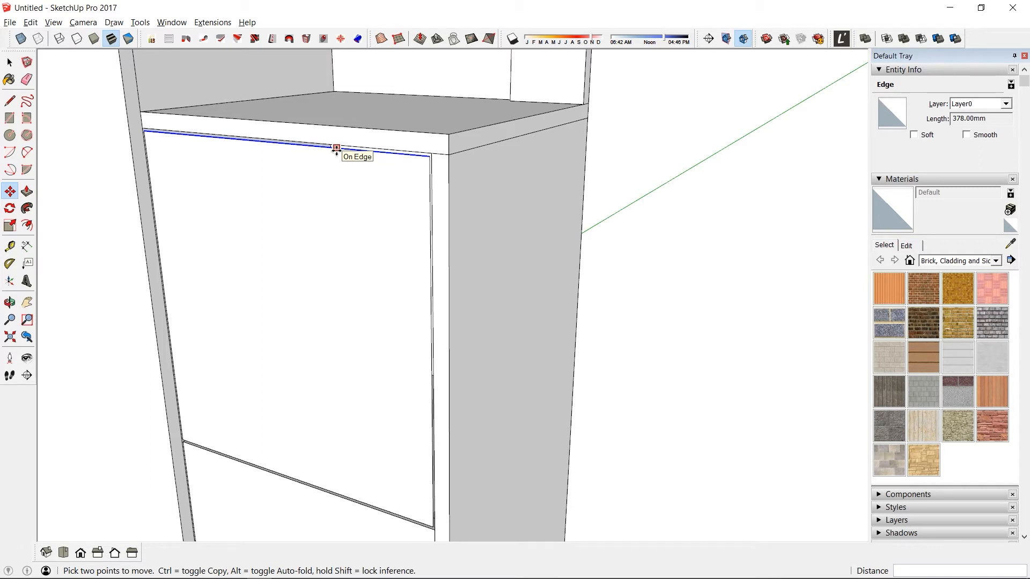
pyautogui.click(336, 148)
pyautogui.press('ctrl')
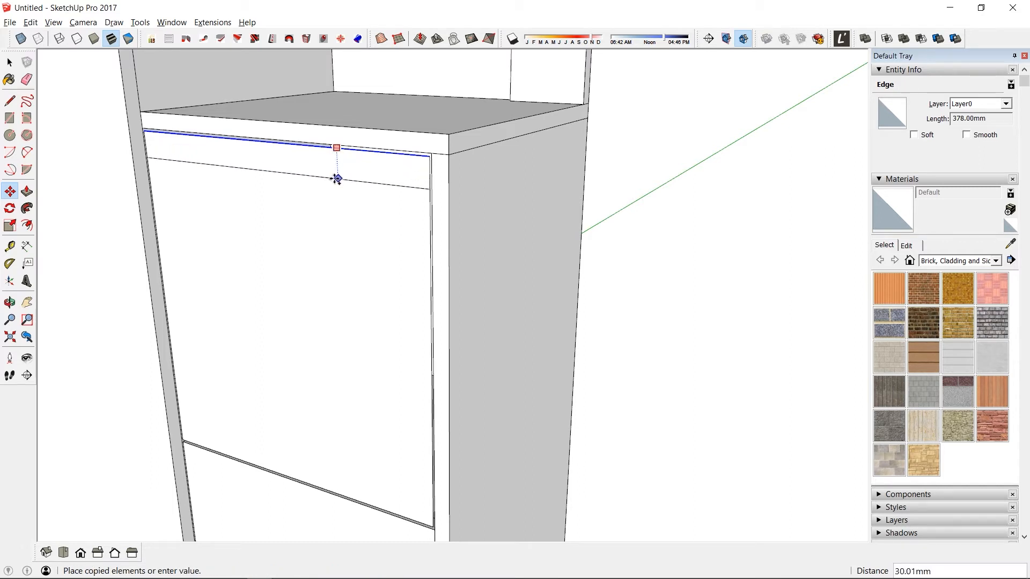
pyautogui.click(356, 499)
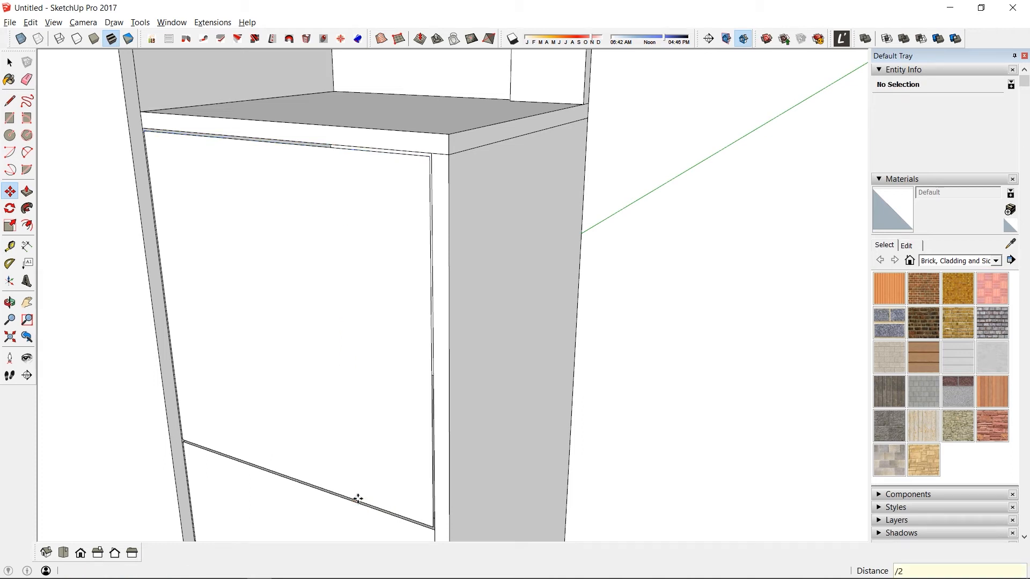
pyautogui.write('/2')
pyautogui.press('Return')
pyautogui.scroll(3, 282, 324)
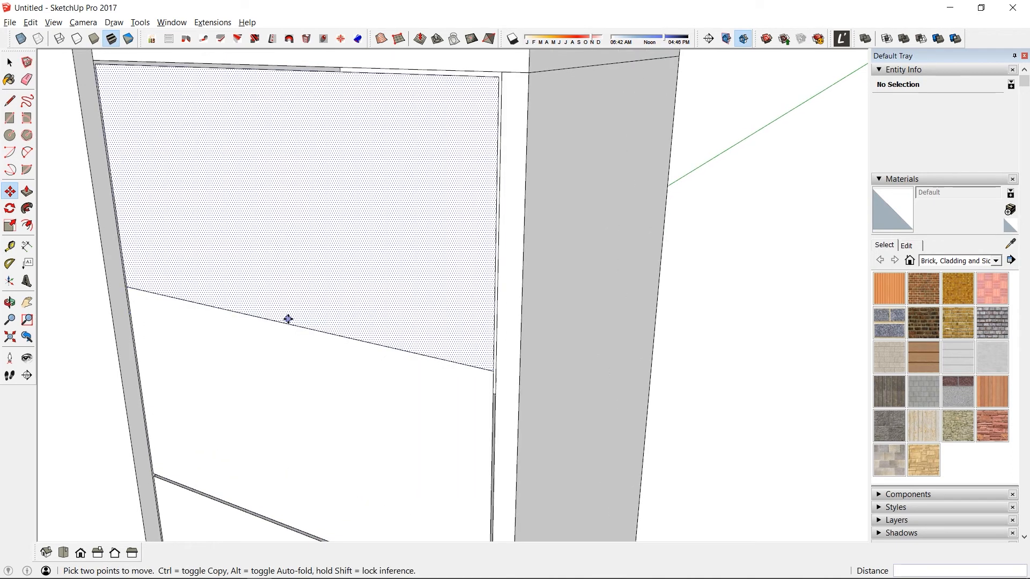
pyautogui.moveTo(288, 319); pyautogui.dragTo(339, 209, button='middle')
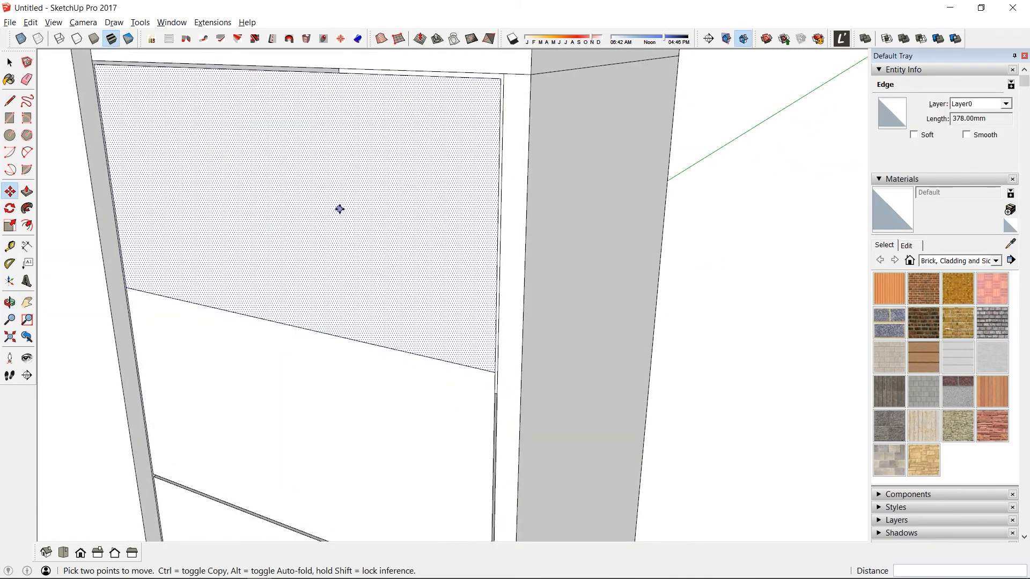
# Step: Copy the face's middle dividing edge 1.05 mm upward
pyautogui.click(357, 340)
pyautogui.press('ctrl')
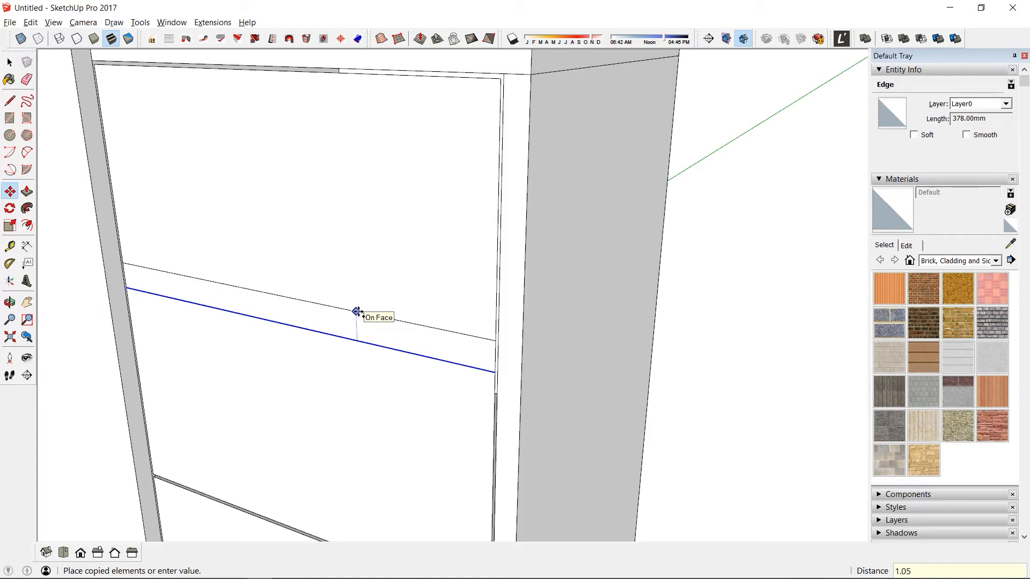
pyautogui.press('Escape')
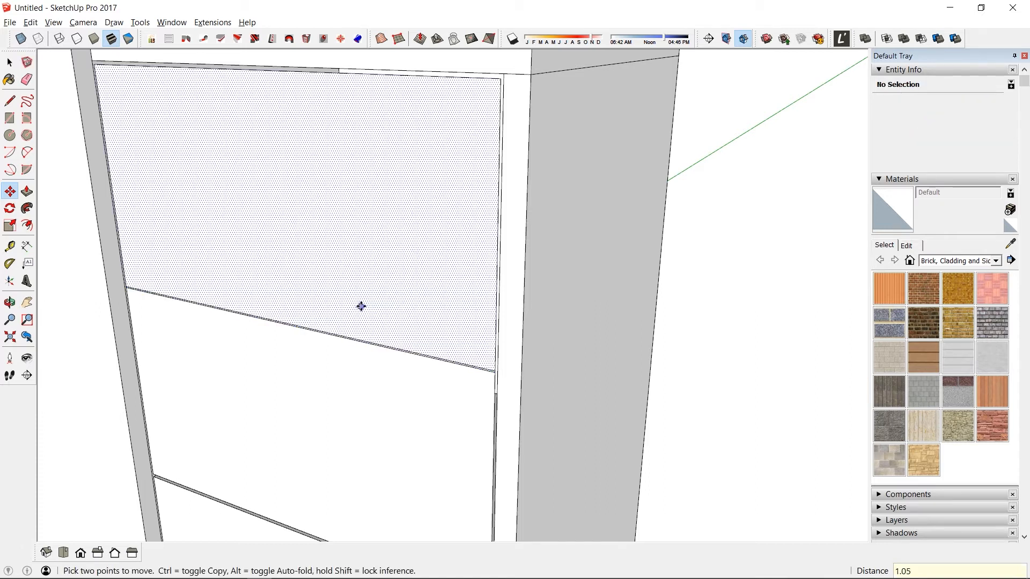
# Step: Delete the lower half of the front face together with the thin middle strip, keeping only the upper drawer face
pyautogui.scroll(1, 366, 302)
pyautogui.scroll(2, 365, 303)
pyautogui.moveTo(413, 383); pyautogui.dragTo(507, 262, button='middle')
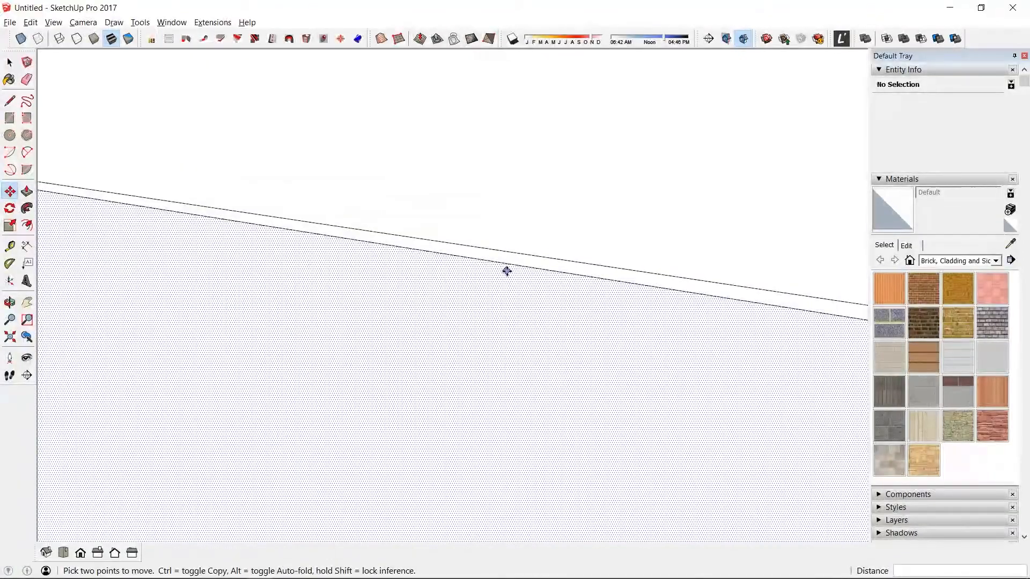
pyautogui.moveTo(349, 247); pyautogui.dragTo(476, 214, button='middle')
pyautogui.press('space')
pyautogui.tripleClick(475, 214)
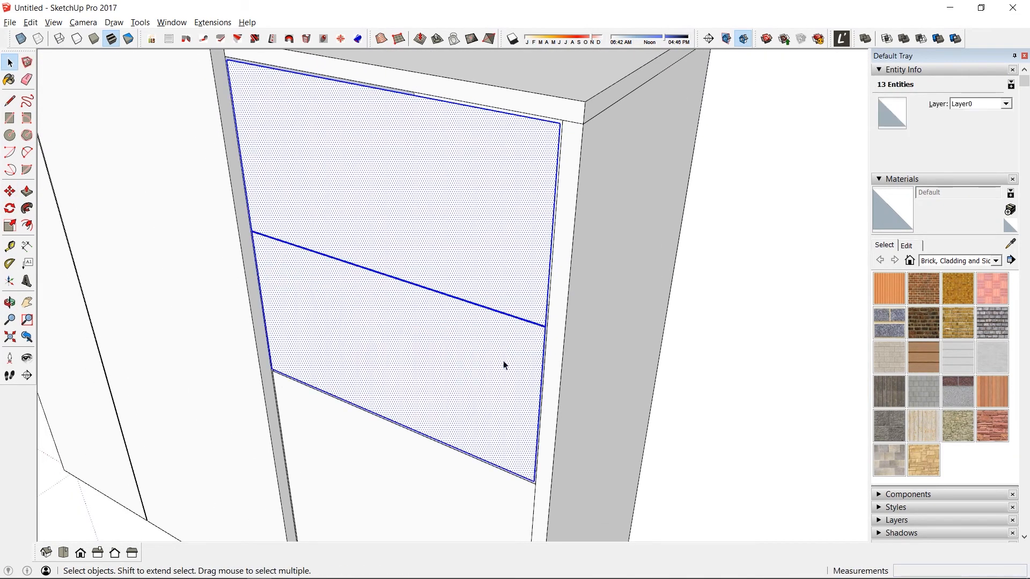
pyautogui.keyDown('ctrl'); pyautogui.keyDown('shift'); pyautogui.tripleClick(395, 177); pyautogui.keyUp('shift'); pyautogui.keyUp('ctrl')
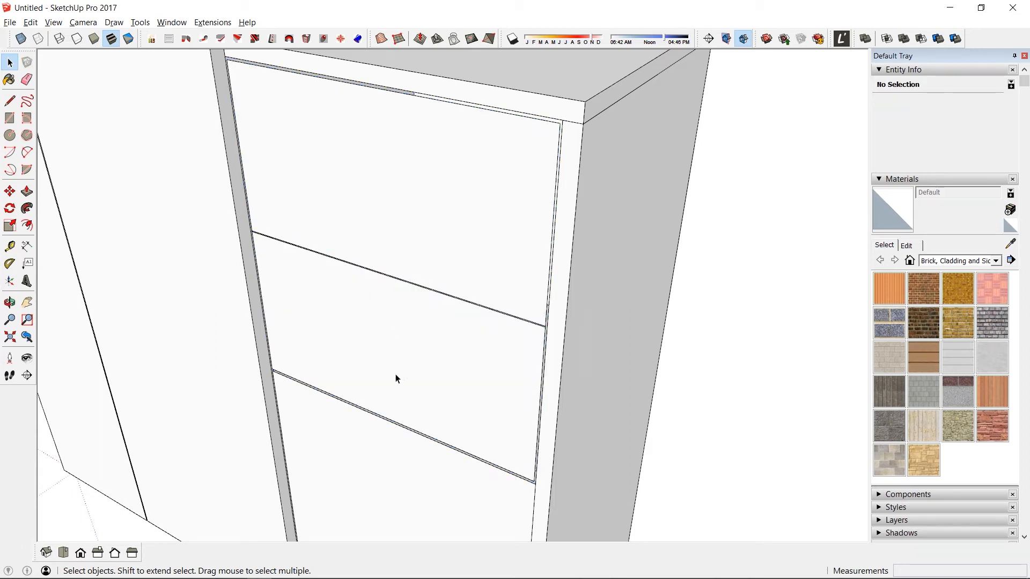
pyautogui.tripleClick(449, 231)
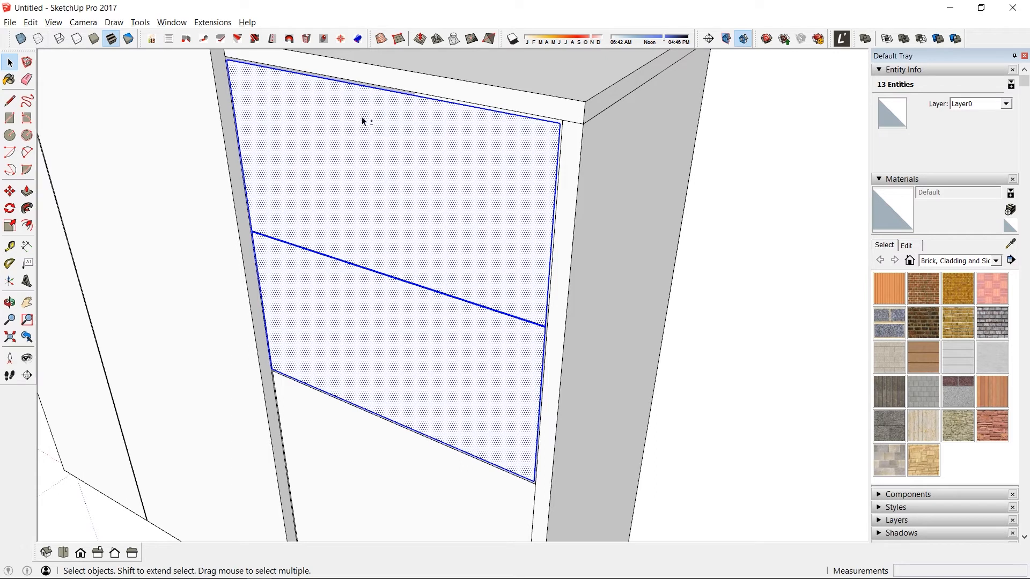
pyautogui.keyDown('shift'); pyautogui.click(354, 180); pyautogui.keyUp('shift')
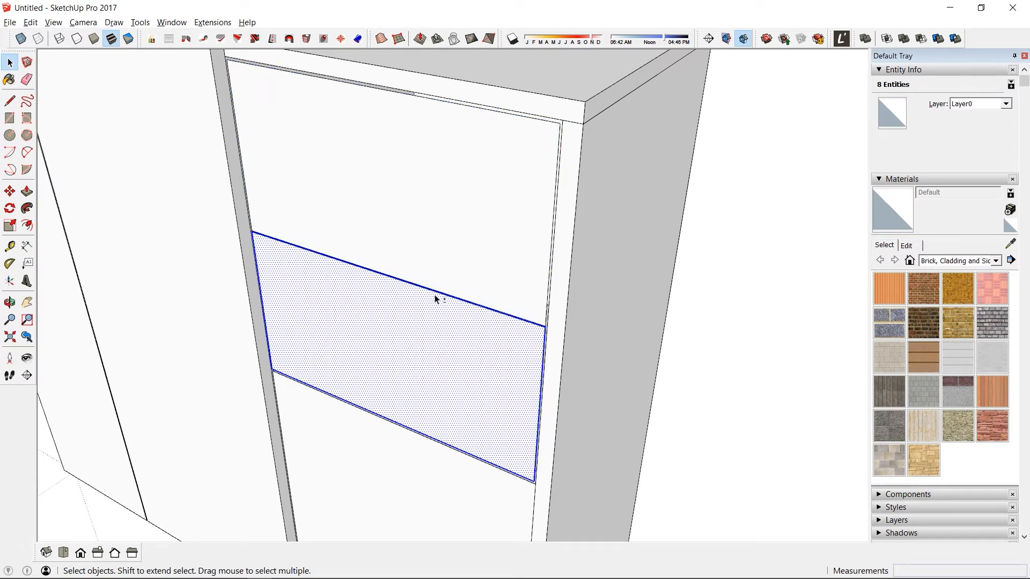
pyautogui.press('Delete')
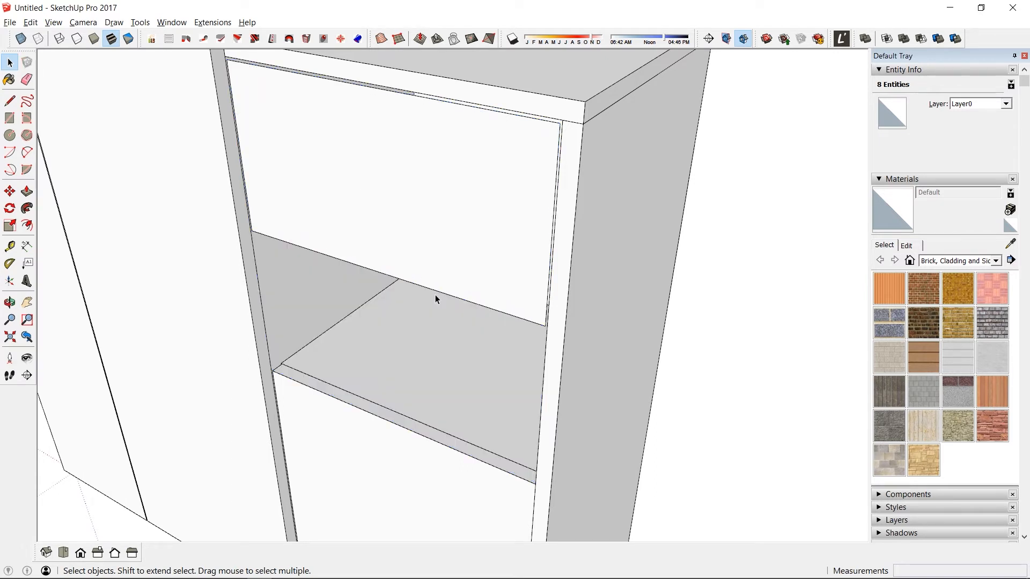
# Step: Turn the remaining upper drawer face and its edges into a component with the default settings
pyautogui.click(406, 183)
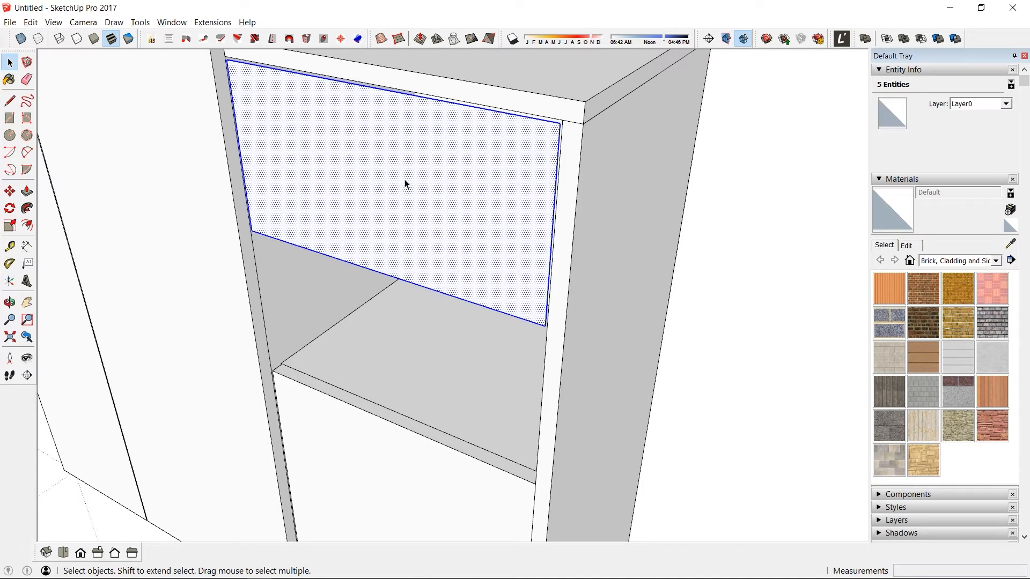
pyautogui.press('g')
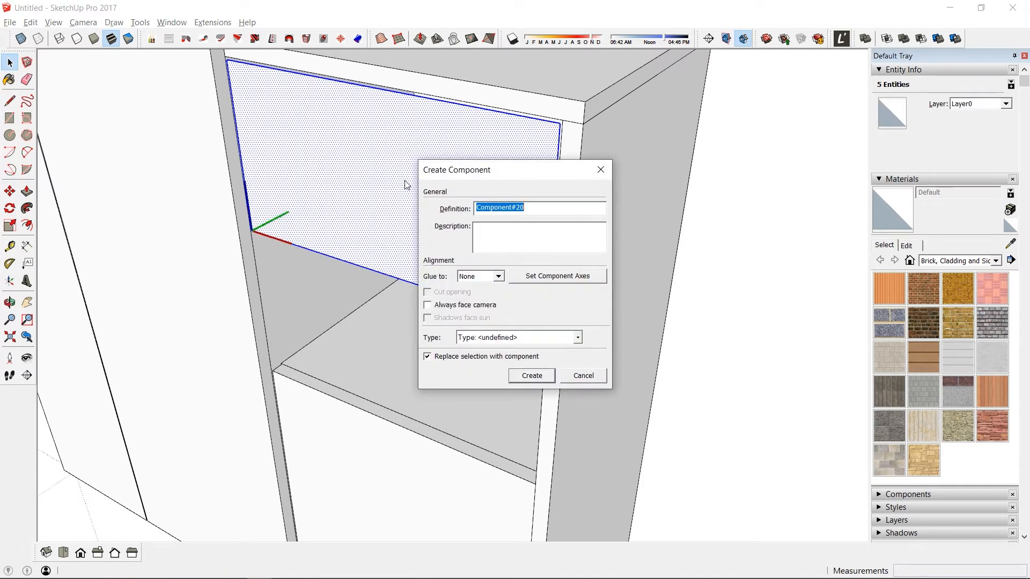
pyautogui.press('Return')
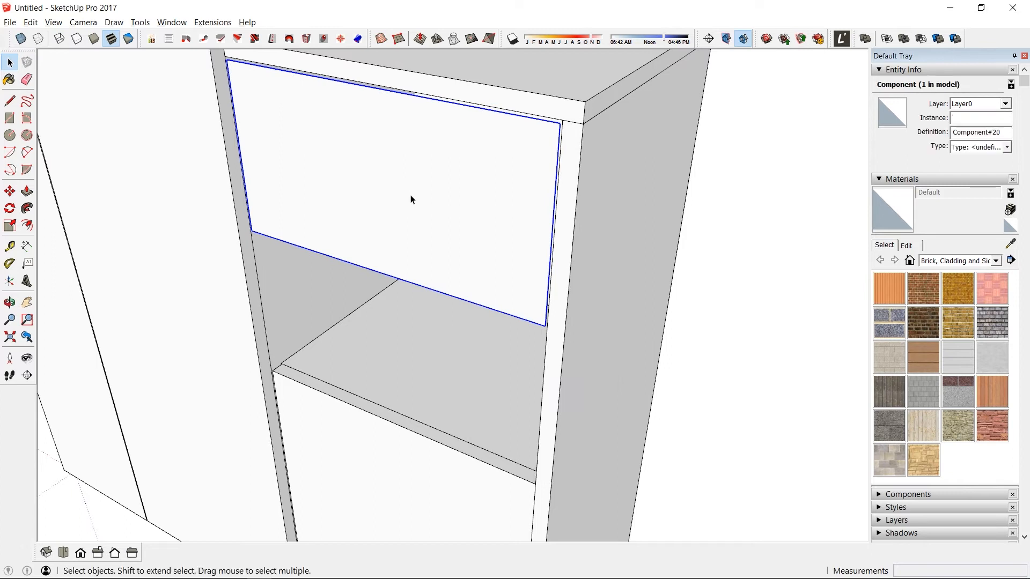
# Step: Push/pull the face inside the drawer front component to make an 18 mm thick panel
pyautogui.moveTo(421, 212); pyautogui.dragTo(418, 260, button='middle')
pyautogui.press('m')
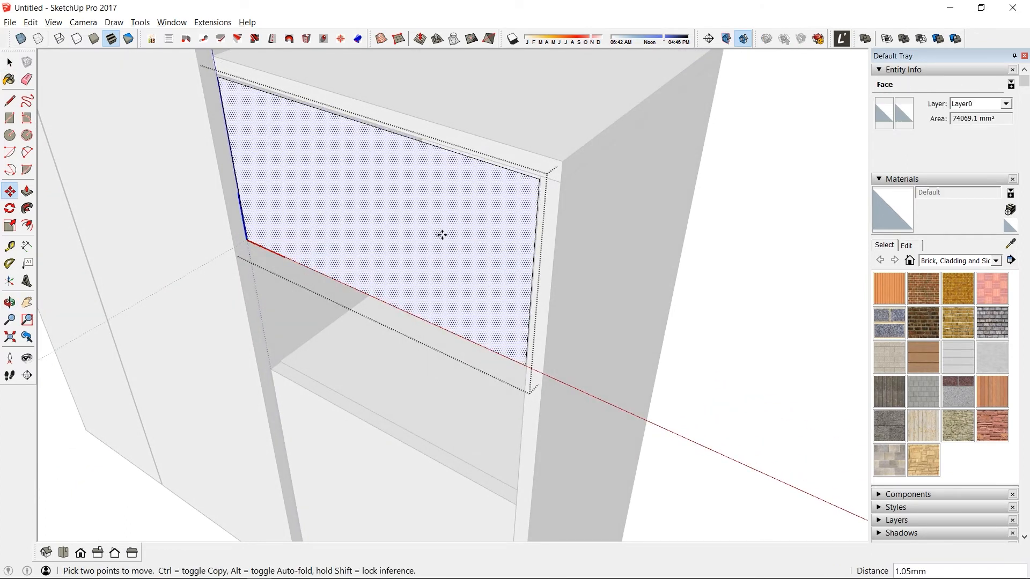
pyautogui.press('space')
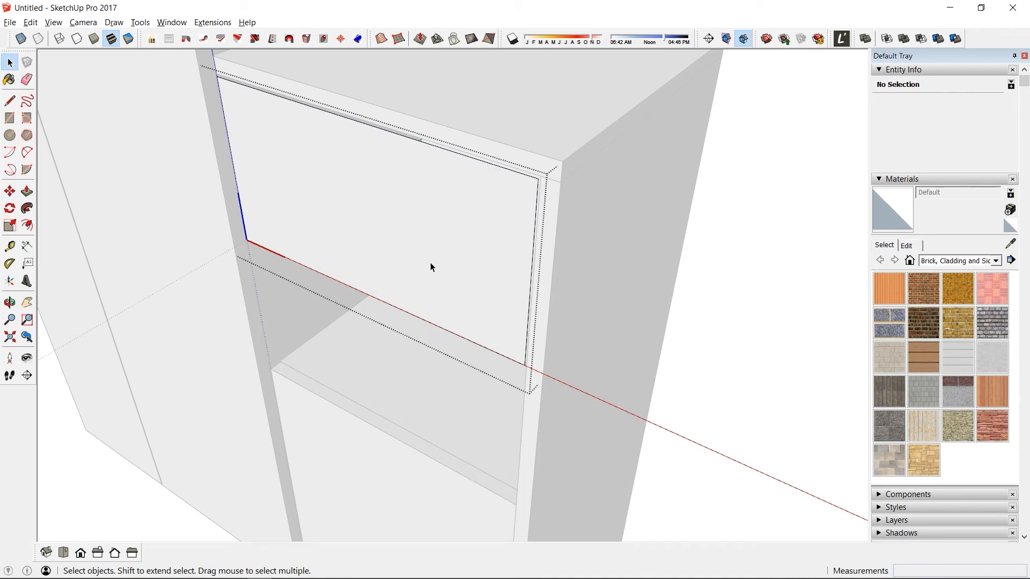
pyautogui.press('p')
pyautogui.moveTo(432, 262); pyautogui.dragTo(445, 249)
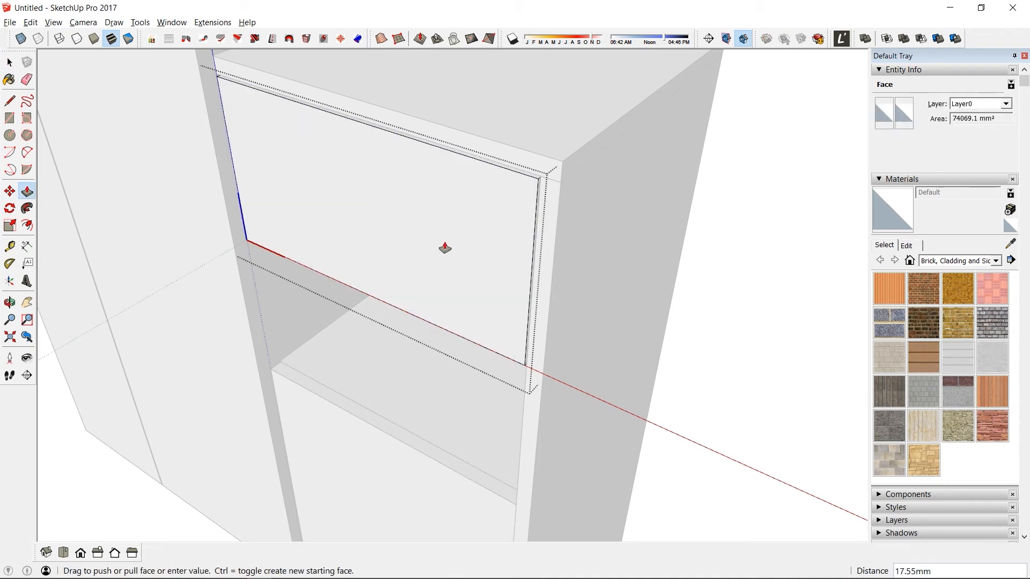
pyautogui.press('space')
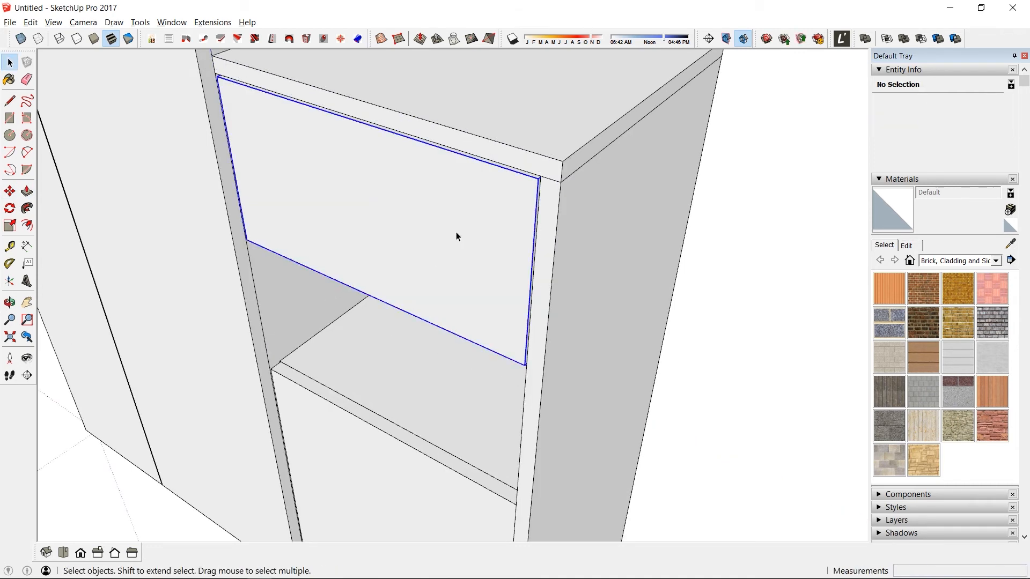
# Step: Copy the drawer front 195.95 mm straight down, from its upper corner to its lower corner
pyautogui.moveTo(456, 232); pyautogui.dragTo(574, 78, button='middle')
pyautogui.scroll(5, 573, 75)
pyautogui.press('m')
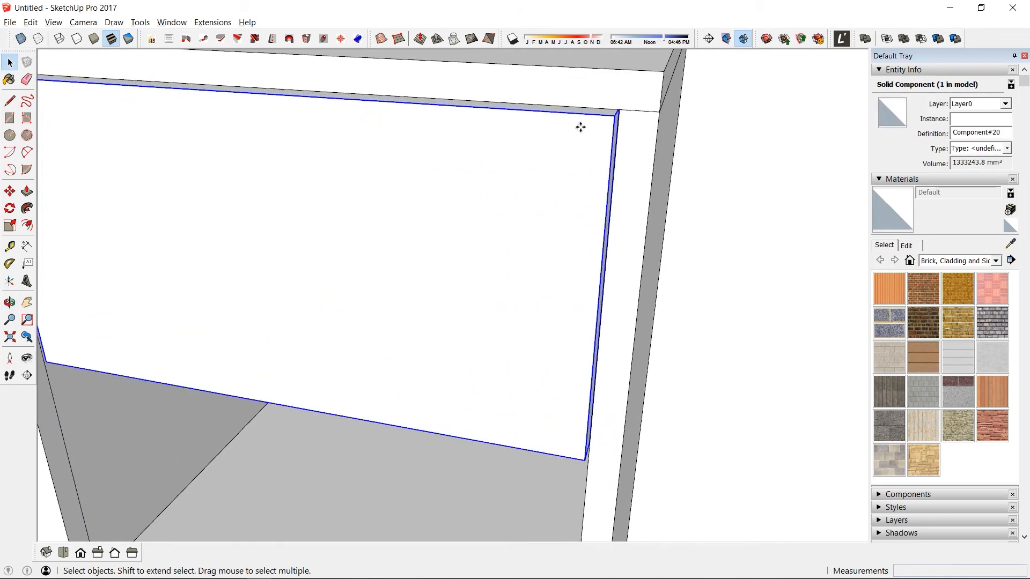
pyautogui.click(611, 115)
pyautogui.press('ctrl')
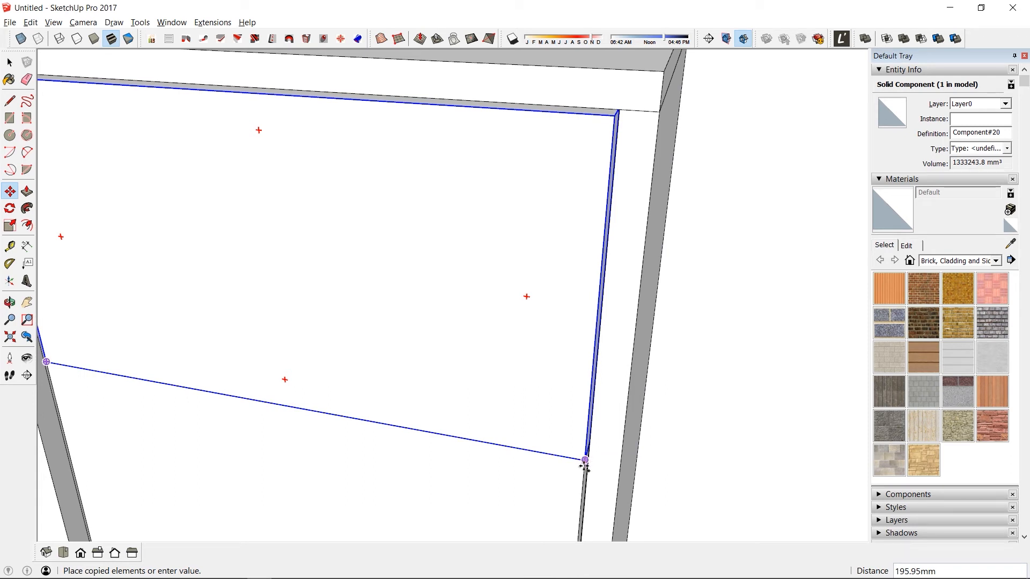
pyautogui.click(585, 460)
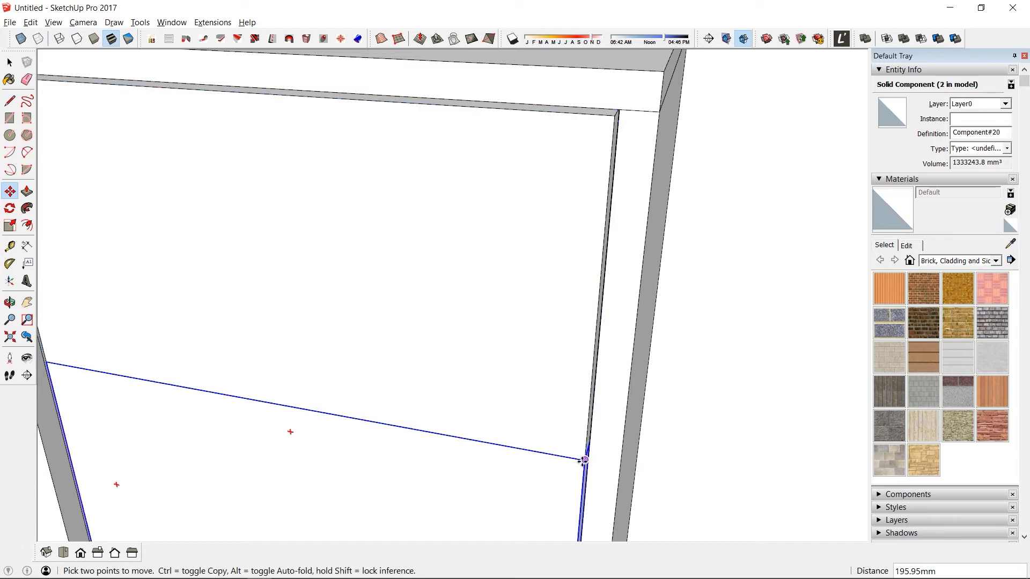
# Step: Move the copied drawer front 3 mm down to leave a gap below the upper one
pyautogui.click(585, 460)
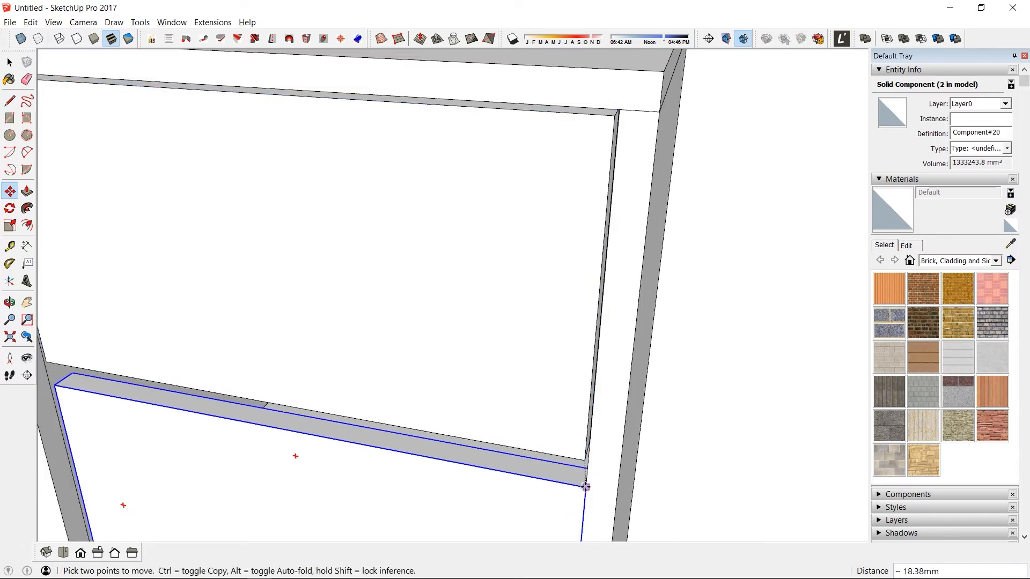
pyautogui.scroll(3, 585, 486)
pyautogui.scroll(3, 583, 461)
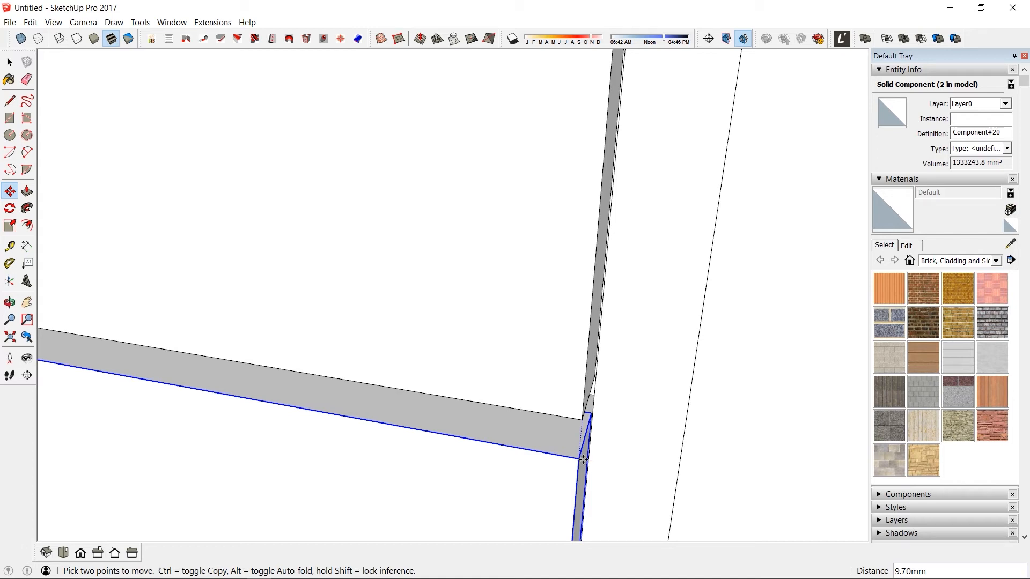
pyautogui.write('3')
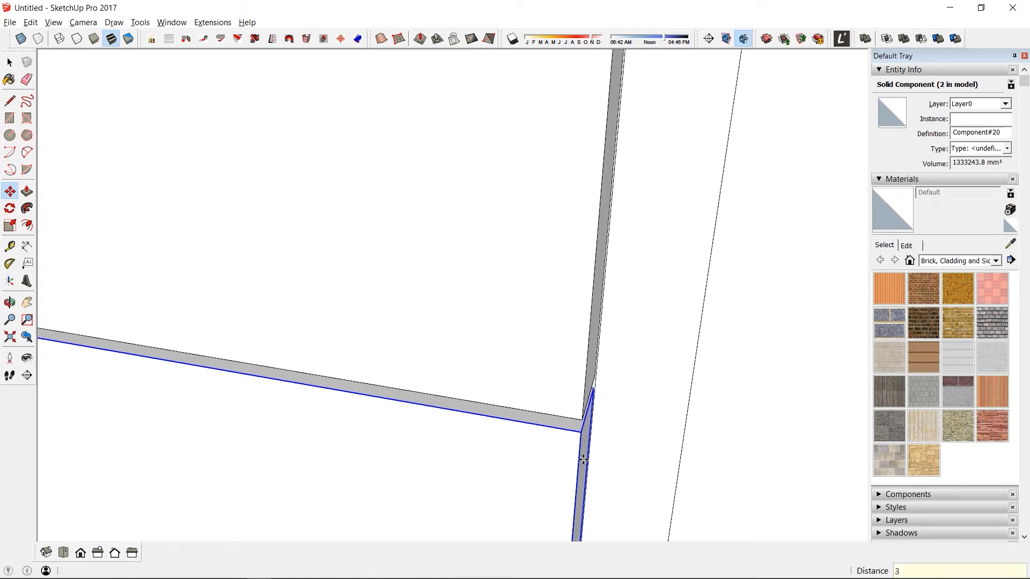
# Step: Delete the two tall doors in front of the open shelf compartments beside the drawer cabinet
pyautogui.scroll(-8, 480, 210)
pyautogui.moveTo(430, 280); pyautogui.dragTo(618, 186, button='middle')
pyautogui.scroll(-8, 365, 194)
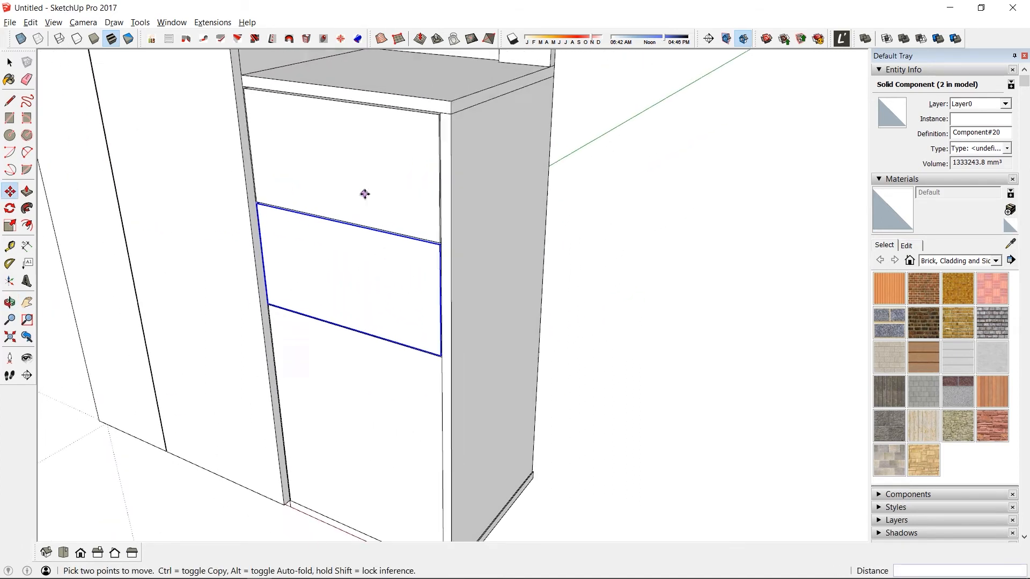
pyautogui.moveTo(432, 269); pyautogui.dragTo(375, 220)
pyautogui.press('space')
pyautogui.click(337, 253)
pyautogui.keyDown('ctrl'); pyautogui.click(321, 256); pyautogui.keyUp('ctrl')
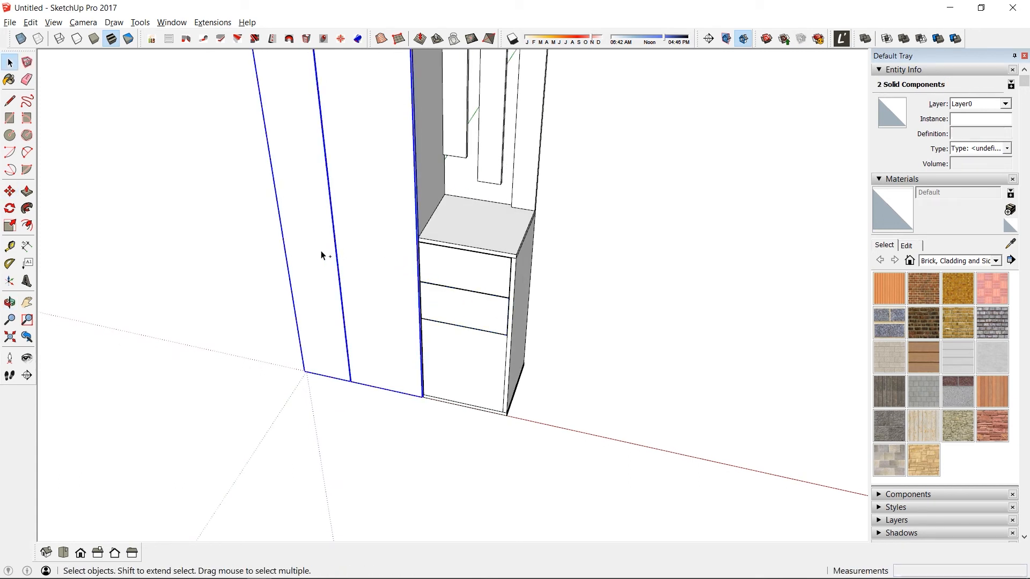
pyautogui.press('Delete')
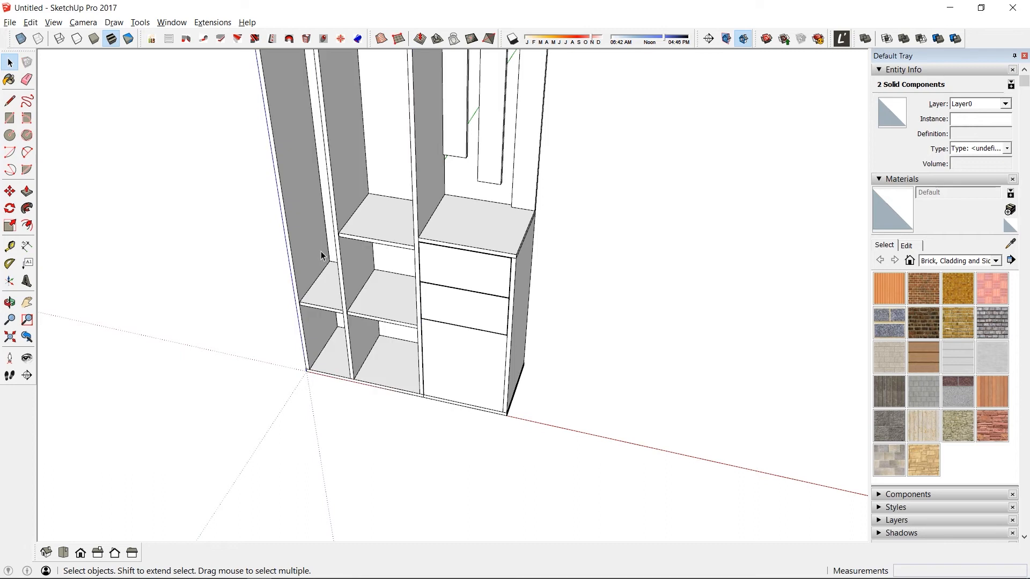
# Step: Select the upper drawer front of the drawer cabinet
pyautogui.press('o')
pyautogui.moveTo(413, 276); pyautogui.dragTo(461, 263)
pyautogui.press('space')
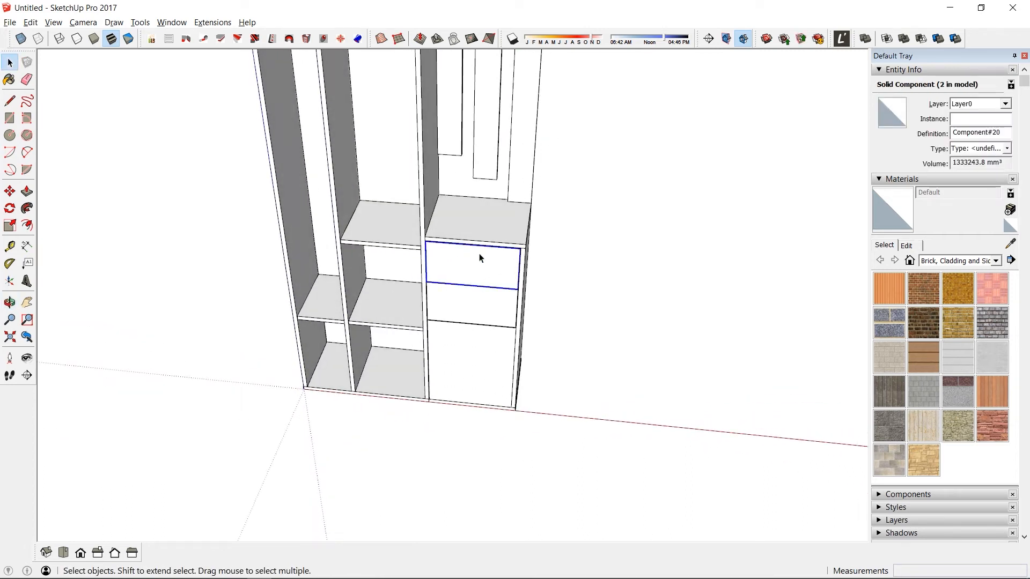
pyautogui.scroll(6, 506, 255)
pyautogui.scroll(2, 506, 267)
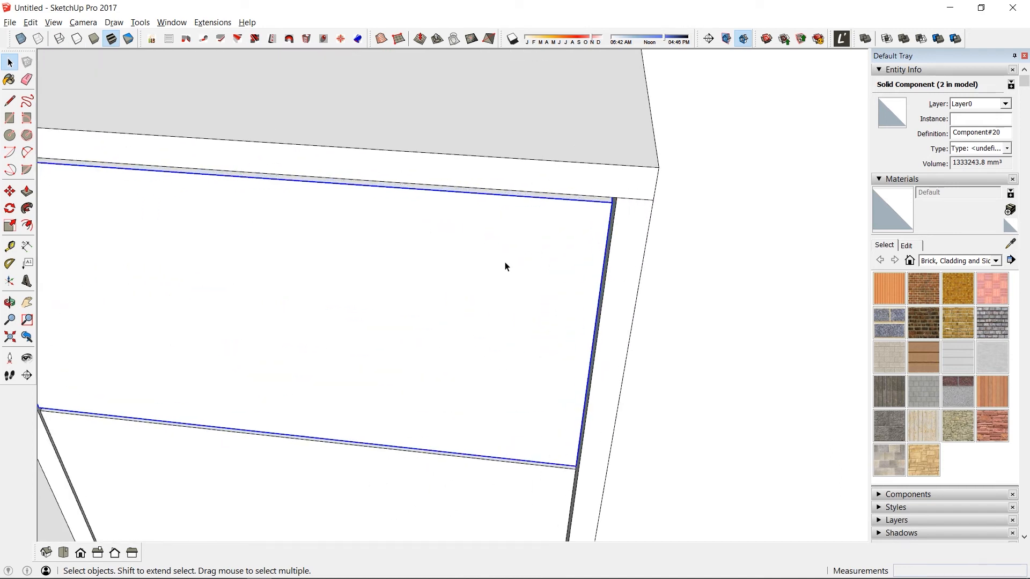
pyautogui.press('m')
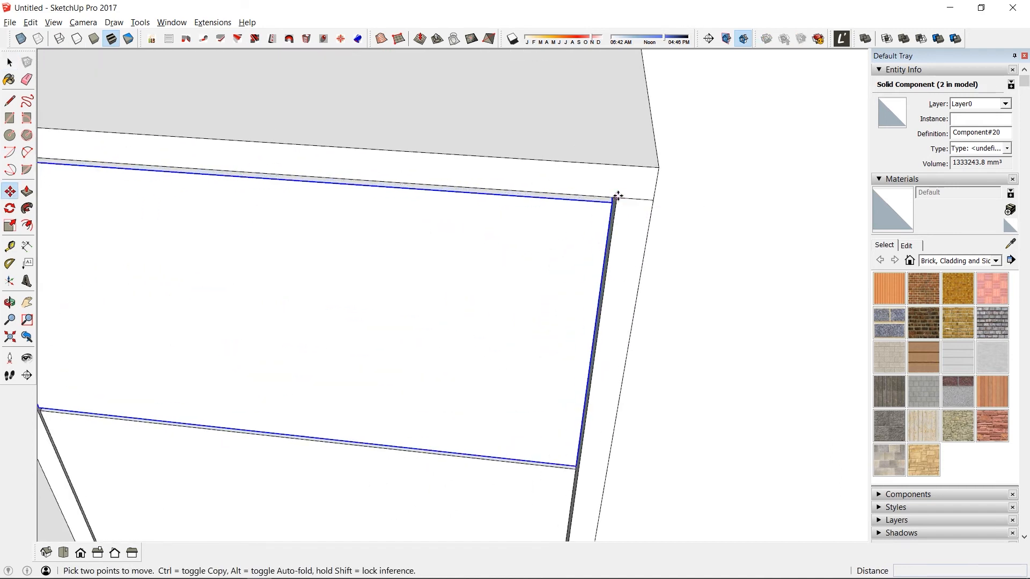
pyautogui.press('ctrl')
pyautogui.click(617, 197)
pyautogui.scroll(-5, 270, 278)
pyautogui.moveTo(244, 278); pyautogui.dragTo(368, 239, button='middle')
pyautogui.moveTo(471, 161); pyautogui.dragTo(576, 112, button='middle')
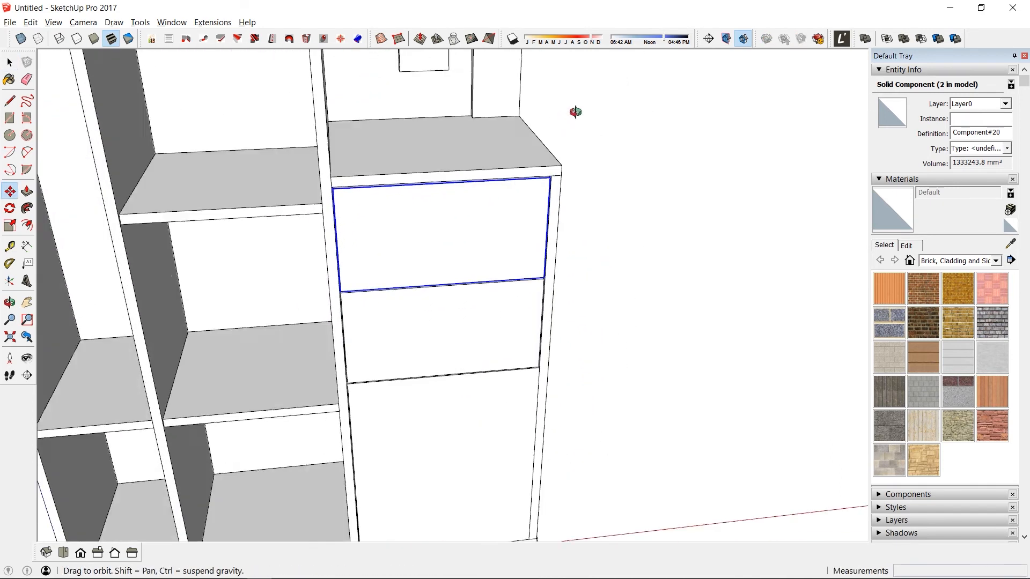
pyautogui.scroll(2, 326, 220)
pyautogui.scroll(3, 391, 221)
pyautogui.press('space')
pyautogui.press('o')
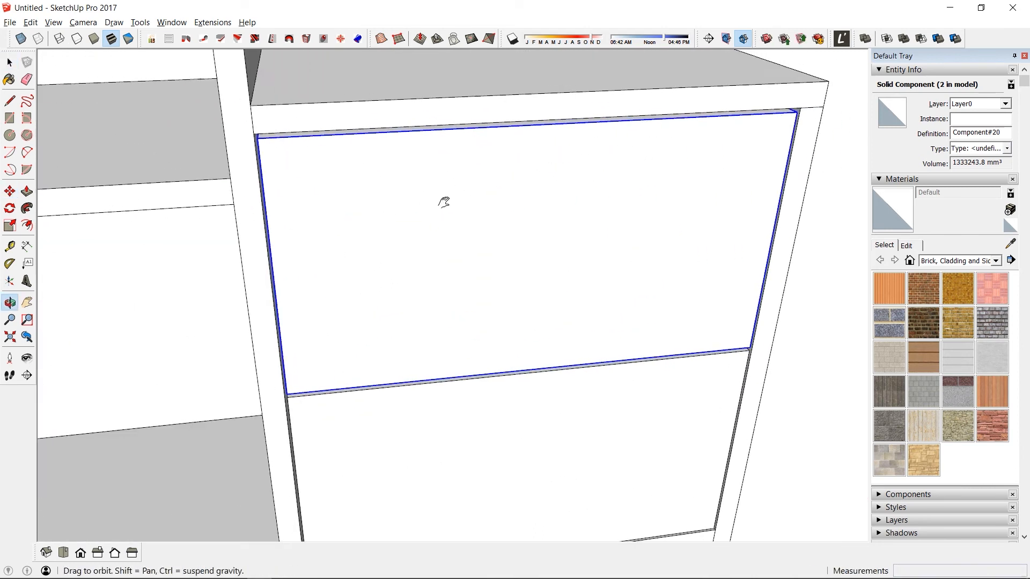
pyautogui.press('space')
# Step: Copy the upper drawer front into the shelf compartment beside the cabinet, from the cabinet opening's upper right corner to the corner under that shelf
pyautogui.scroll(2, 516, 202)
pyautogui.scroll(2, 616, 198)
pyautogui.moveTo(617, 198); pyautogui.dragTo(329, 307, button='middle')
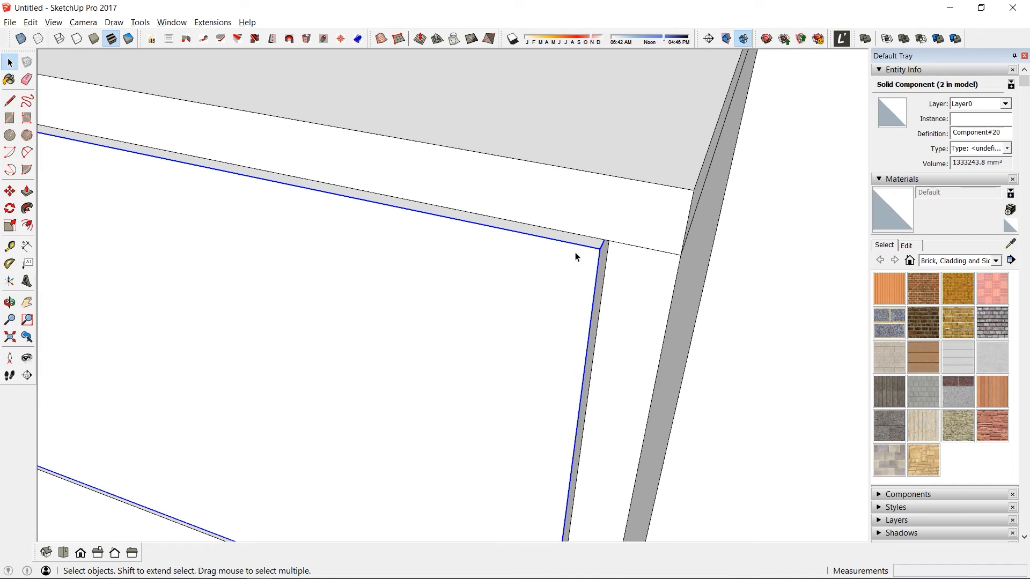
pyautogui.press('m')
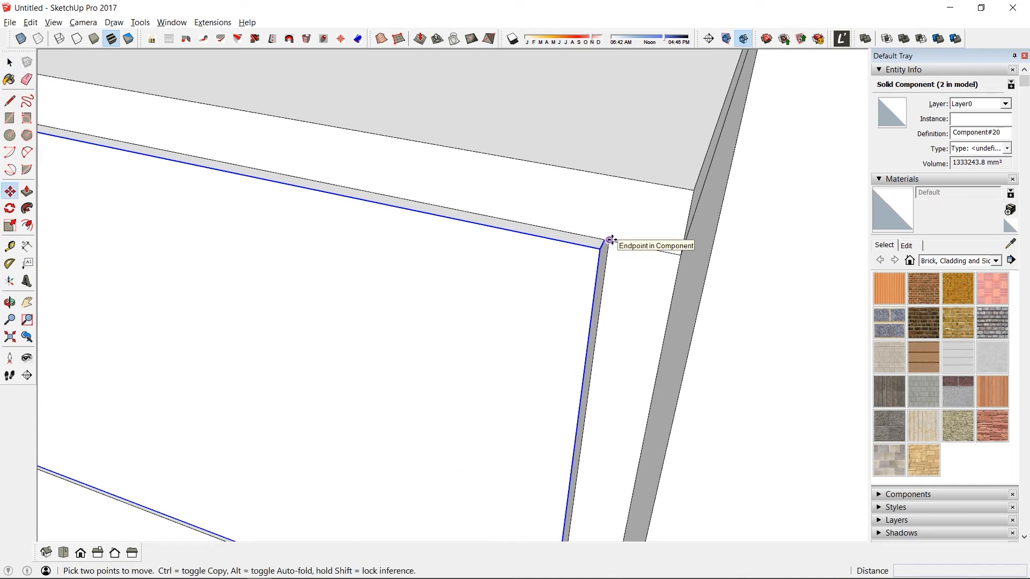
pyautogui.click(609, 241)
pyautogui.press('ctrl')
pyautogui.scroll(-2, 416, 260)
pyautogui.moveTo(416, 260); pyautogui.dragTo(526, 193, button='middle')
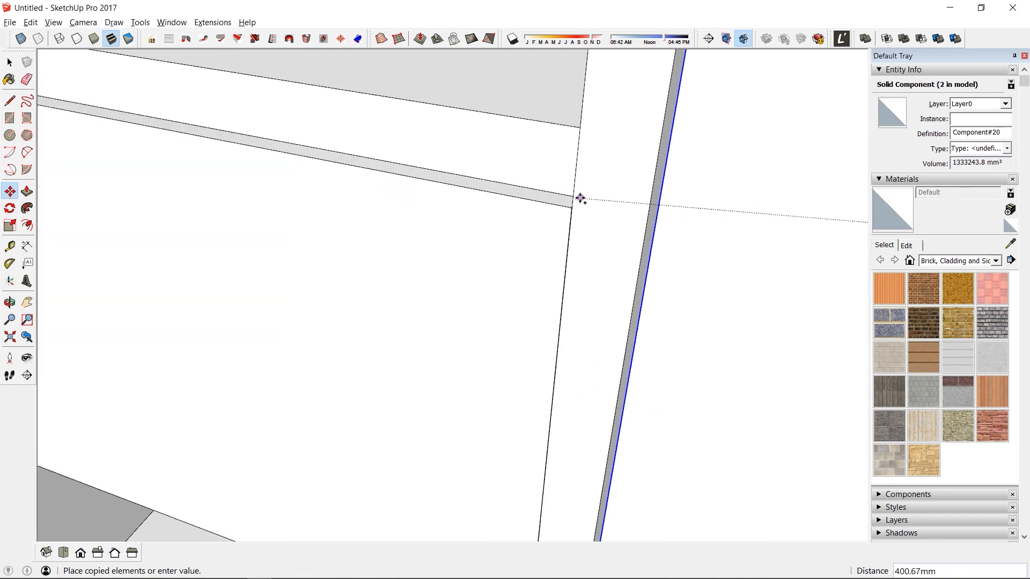
pyautogui.scroll(-2, 572, 198)
pyautogui.scroll(5, 570, 198)
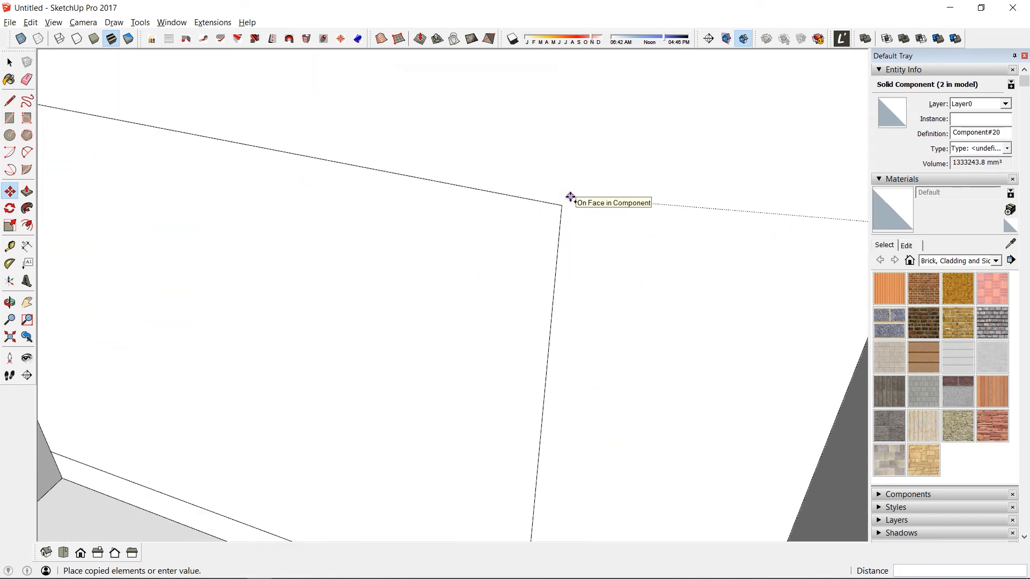
pyautogui.moveTo(570, 200); pyautogui.dragTo(826, 70, button='middle')
pyautogui.scroll(4, 536, 173)
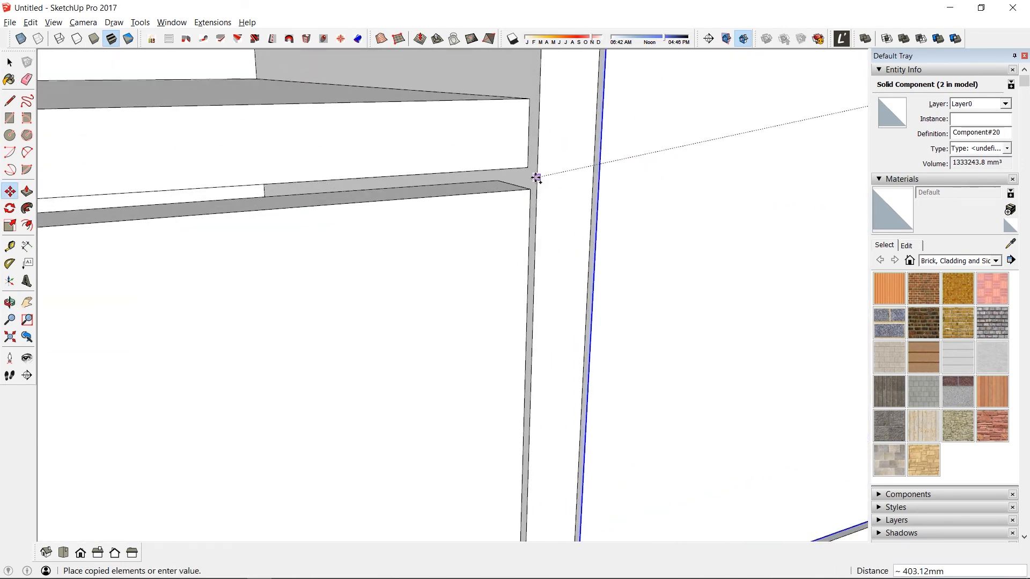
pyautogui.click(523, 161)
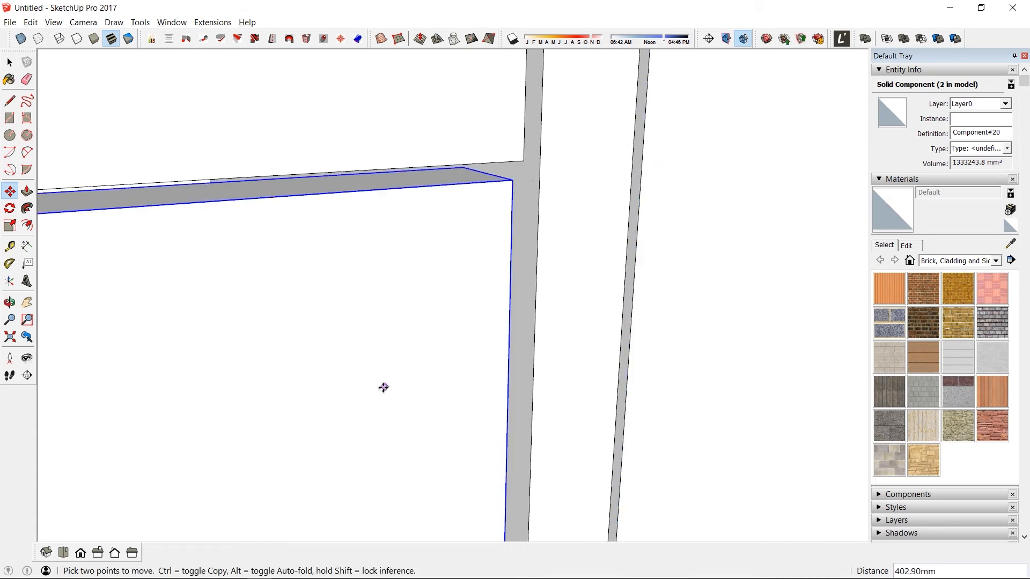
# Step: Make the copied drawer front in the shelf compartment a unique component
pyautogui.scroll(-9, 385, 376)
pyautogui.moveTo(525, 336); pyautogui.dragTo(665, 263, button='middle')
pyautogui.moveTo(665, 263); pyautogui.dragTo(505, 322, button='middle')
pyautogui.press('space')
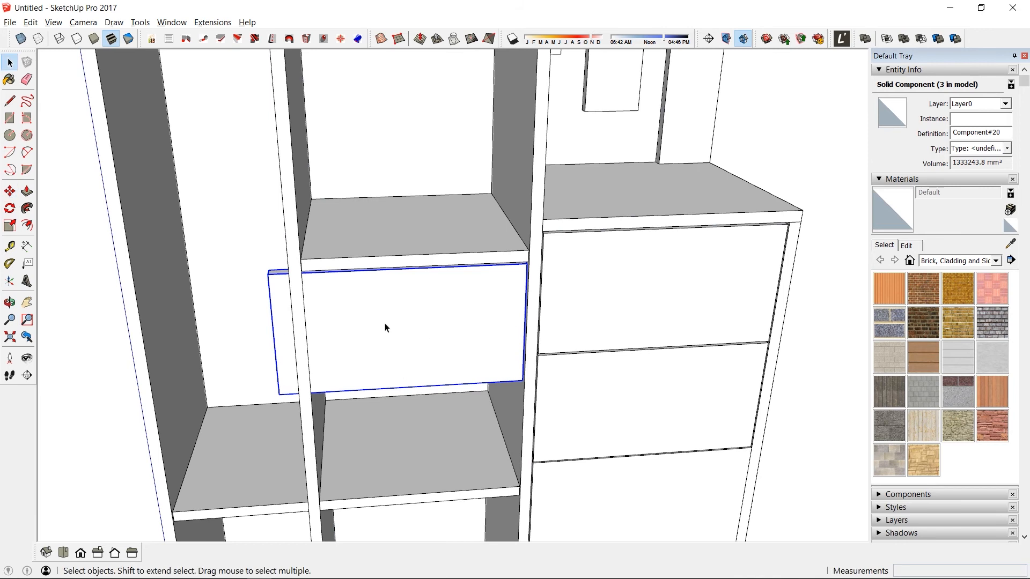
pyautogui.rightClick(385, 326)
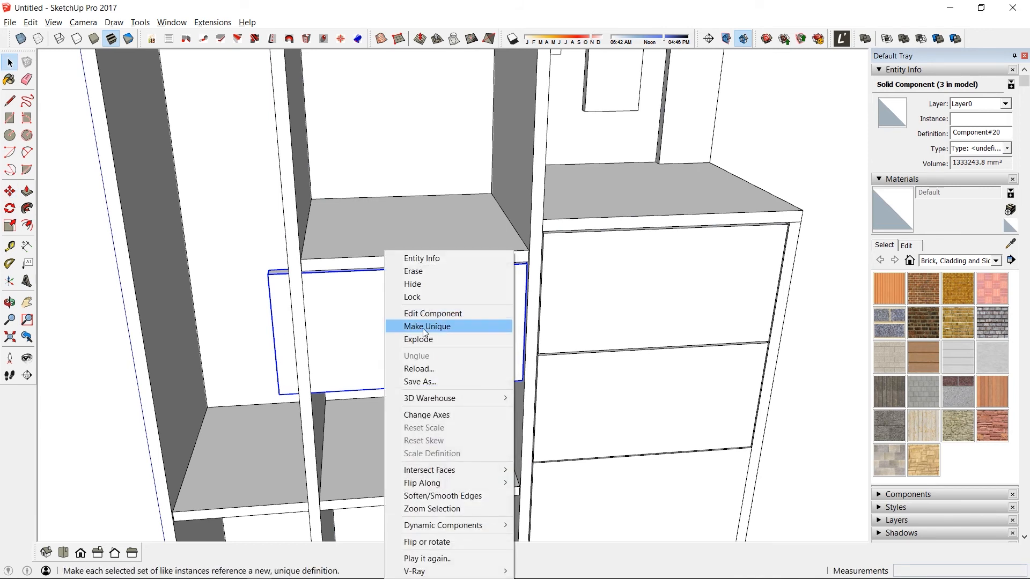
pyautogui.click(423, 329)
pyautogui.moveTo(423, 333); pyautogui.dragTo(451, 323, button='middle')
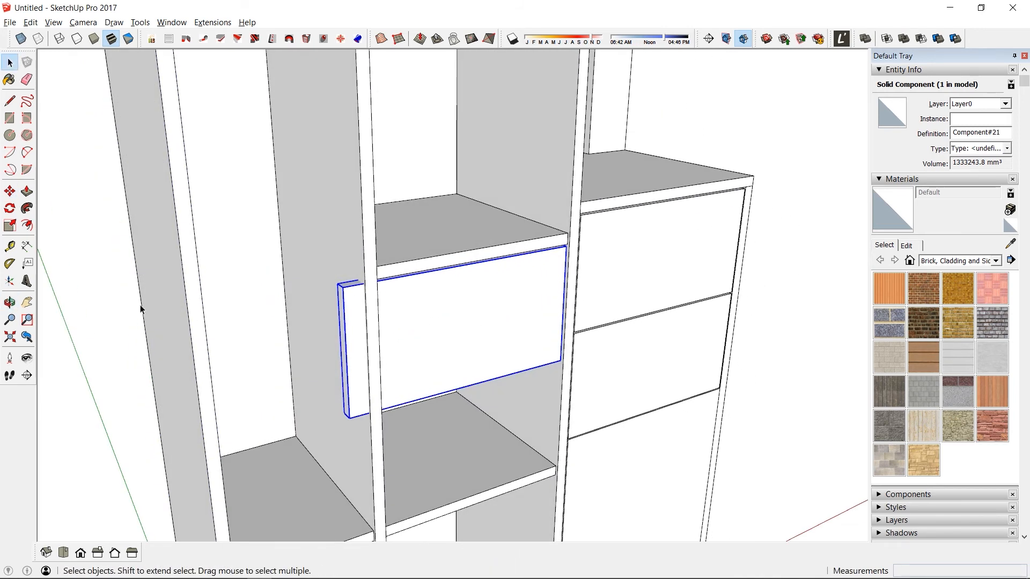
# Step: Scale the copied drawer front narrower from its left side to fit between the compartment's vertical dividers
pyautogui.click(10, 225)
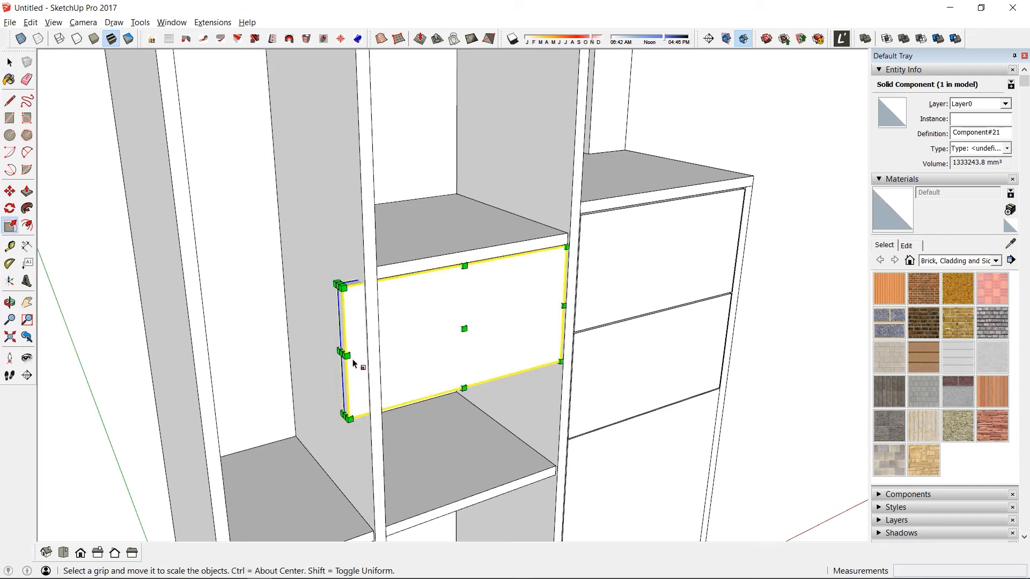
pyautogui.moveTo(346, 355); pyautogui.dragTo(375, 257)
pyautogui.moveTo(376, 258); pyautogui.dragTo(299, 322, button='middle')
pyautogui.scroll(10, 300, 300)
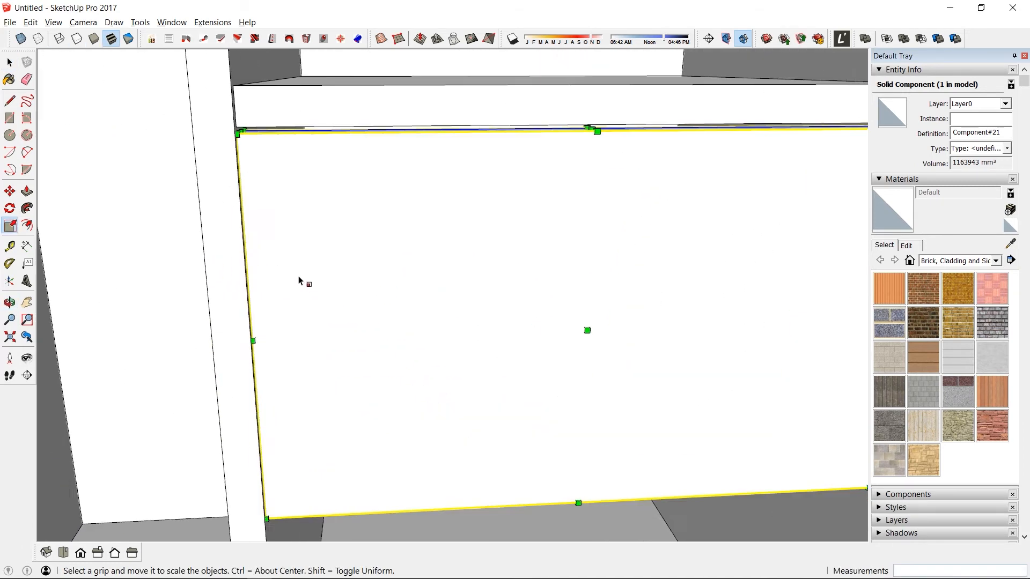
# Step: Push the left end face of the narrowed drawer front inward to leave a small gap beside the divider
pyautogui.moveTo(266, 223); pyautogui.dragTo(377, 238, button='middle')
pyautogui.press('space')
pyautogui.doubleClick(301, 190)
pyautogui.press('p')
pyautogui.click(210, 204)
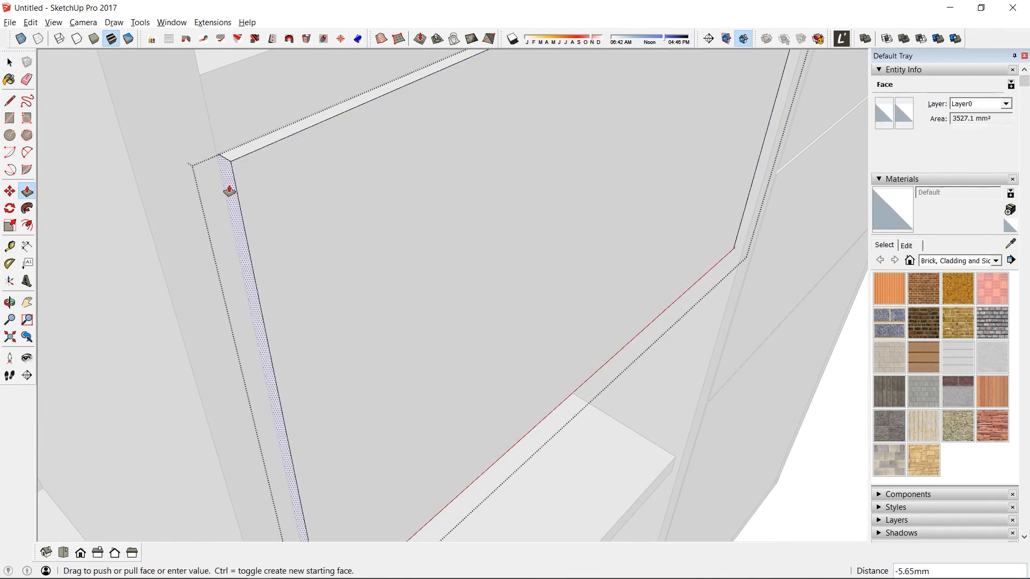
pyautogui.press('Return')
pyautogui.press('space')
pyautogui.press('Escape')
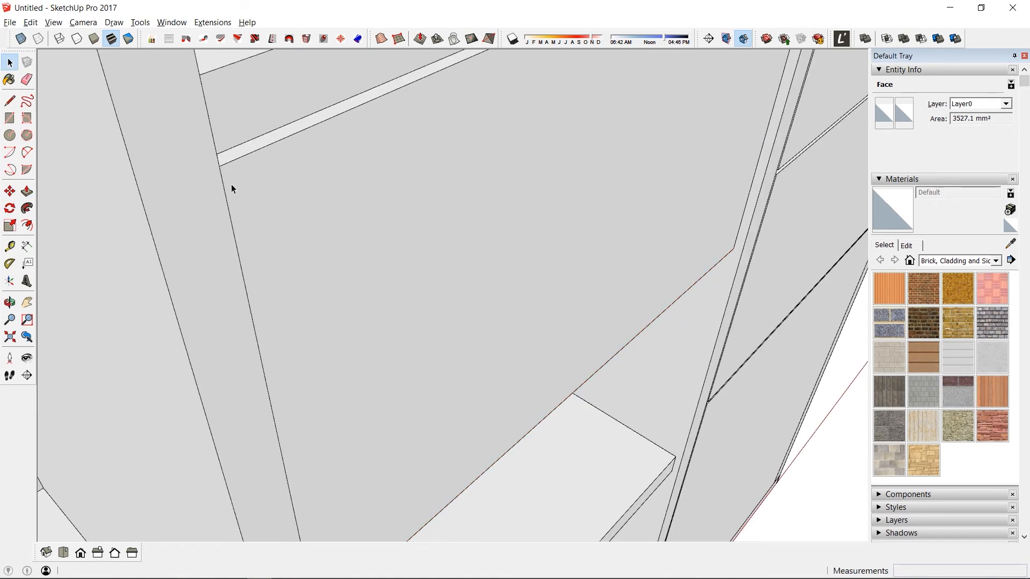
# Step: Copy the narrowed drawer front 198.95 mm straight down to form a second front in the same compartment
pyautogui.scroll(-3, 231, 184)
pyautogui.moveTo(390, 207); pyautogui.dragTo(409, 193, button='middle')
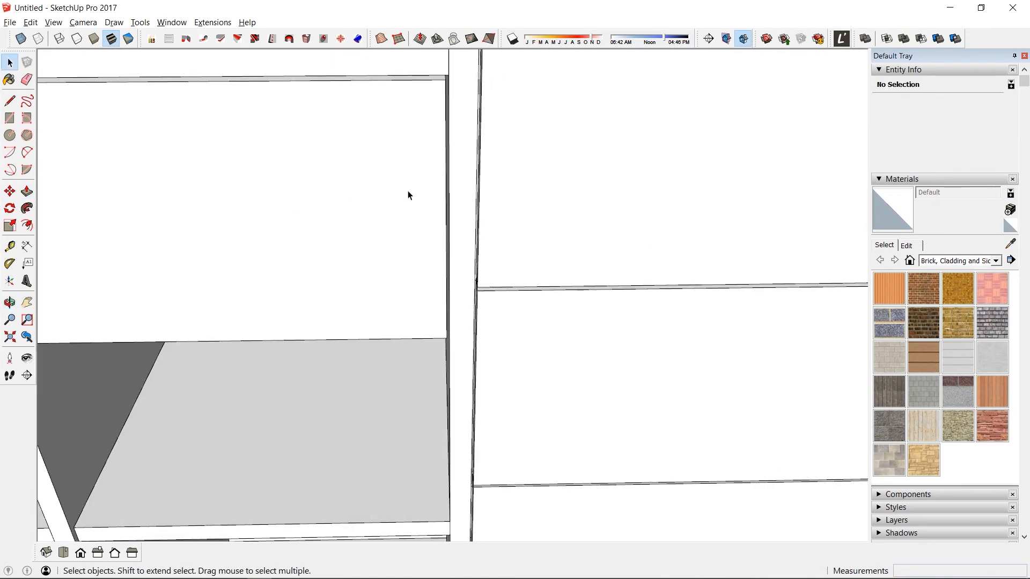
pyautogui.scroll(3, 474, 89)
pyautogui.scroll(-3, 442, 70)
pyautogui.moveTo(442, 69); pyautogui.dragTo(543, 203, button='middle')
pyautogui.scroll(3, 543, 202)
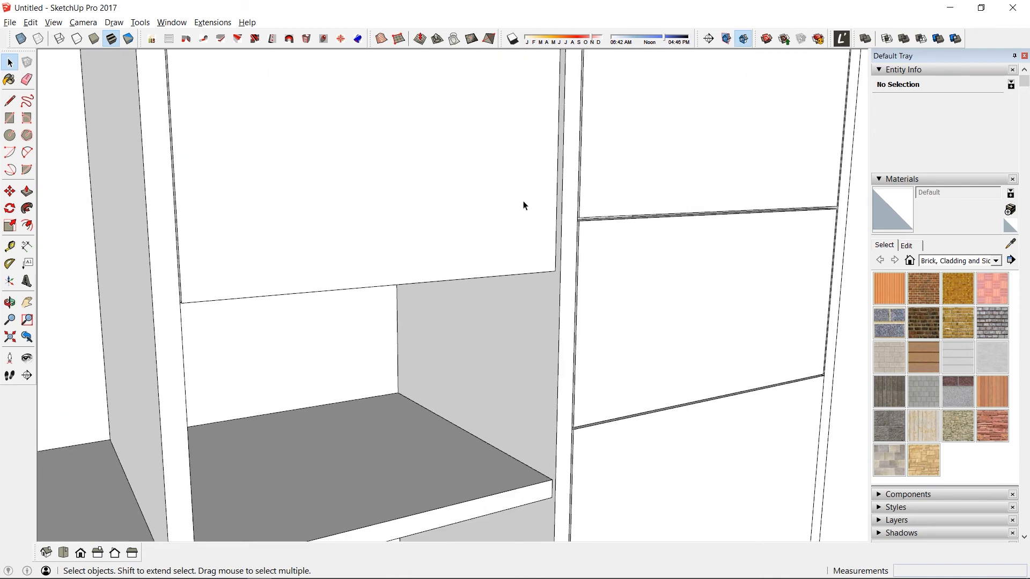
pyautogui.click(524, 206)
pyautogui.press('m')
pyautogui.scroll(-3, 517, 193)
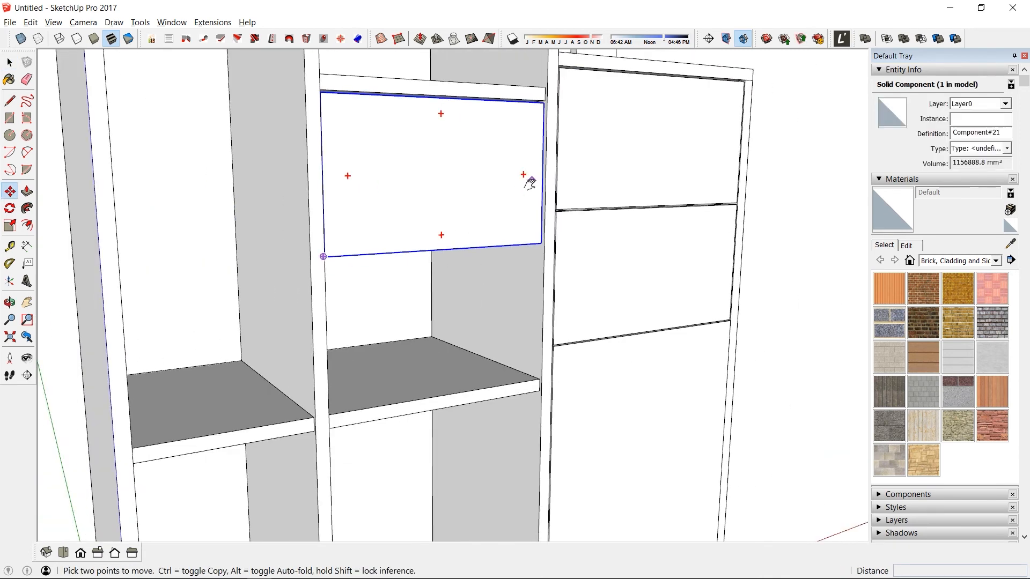
pyautogui.scroll(3, 526, 177)
pyautogui.scroll(2, 518, 148)
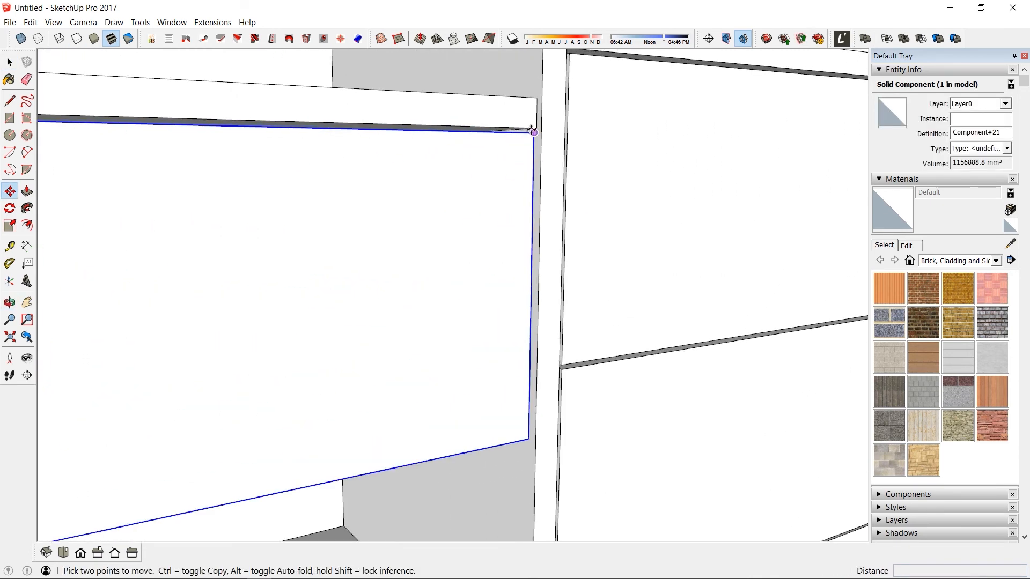
pyautogui.scroll(2, 533, 132)
pyautogui.moveTo(534, 131); pyautogui.dragTo(488, 2, button='middle')
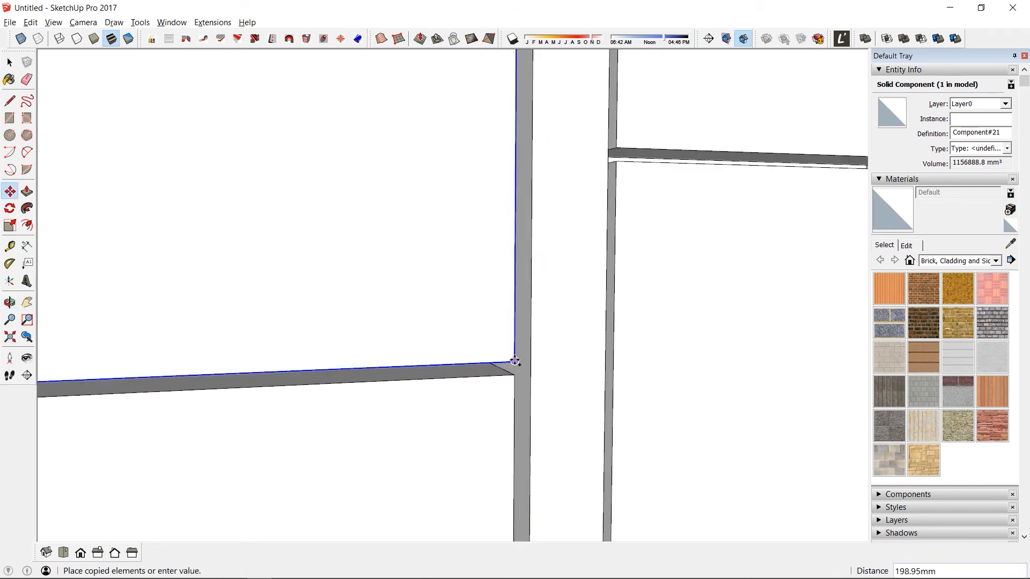
pyautogui.click(515, 362)
# Step: Inspect both columns of drawer fronts and compare them with the wardrobe in the reference photo
pyautogui.scroll(-5, 384, 219)
pyautogui.moveTo(384, 219); pyautogui.dragTo(485, 362, button='middle')
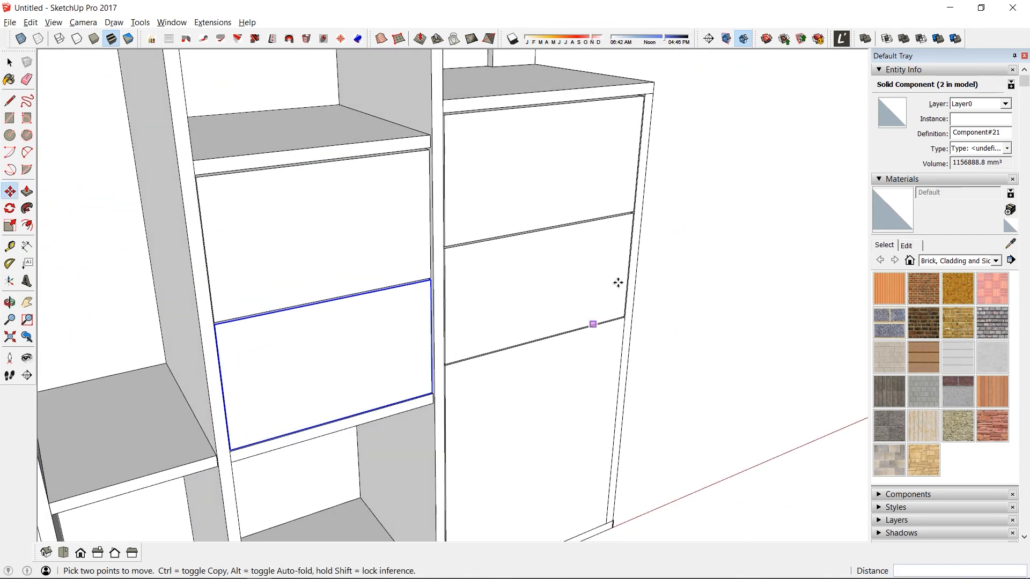
pyautogui.moveTo(488, 219); pyautogui.dragTo(272, 264, button='middle')
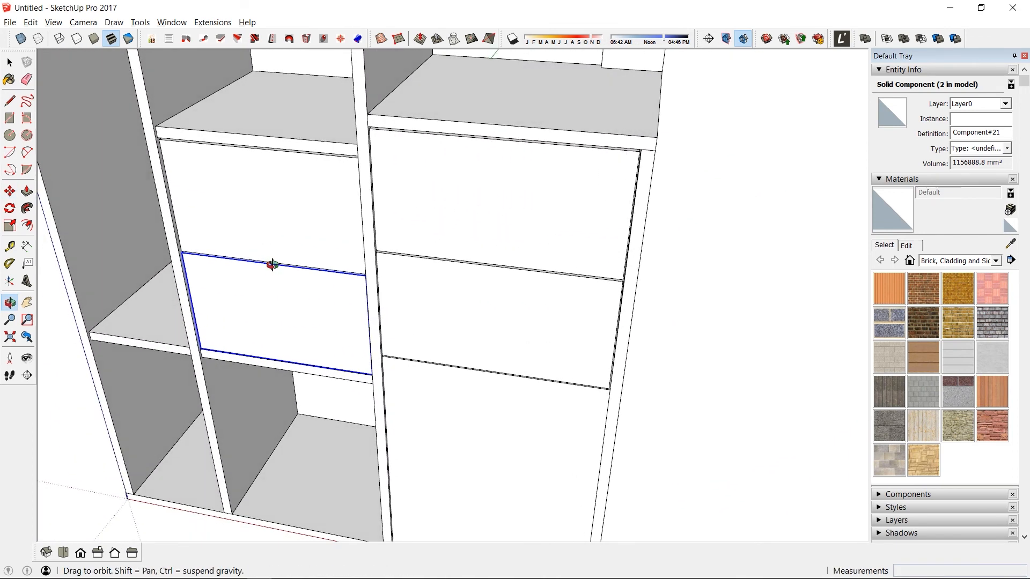
pyautogui.hotkey('alt', 'Tab')
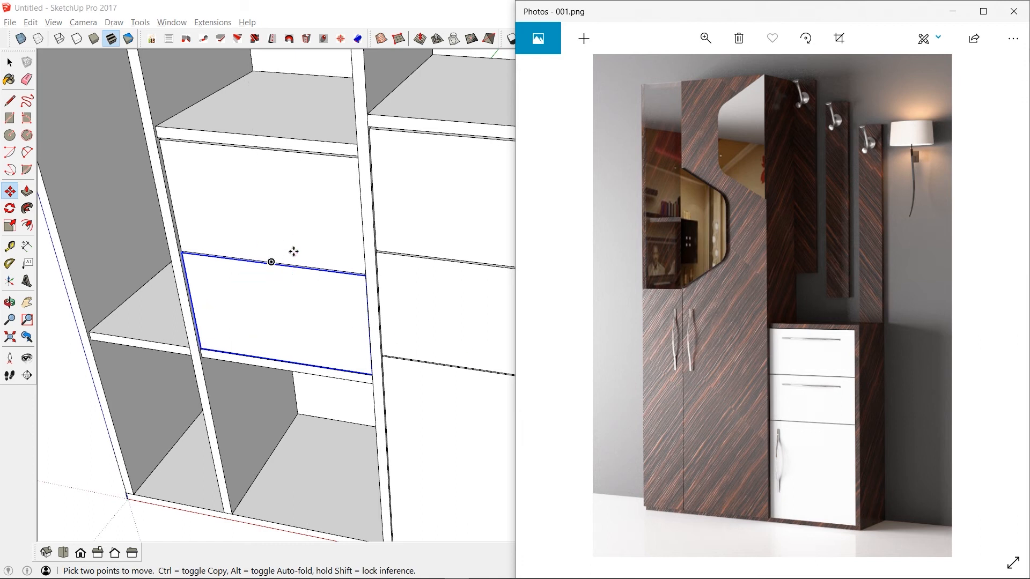
pyautogui.hotkey('alt', 'Tab')
pyautogui.moveTo(301, 247)
pyautogui.mouseDown(button='middle')
pyautogui.moveTo(349, 225)
pyautogui.moveTo(513, 235)
pyautogui.moveTo(436, 220)
pyautogui.mouseUp(button='middle')
pyautogui.press('space')
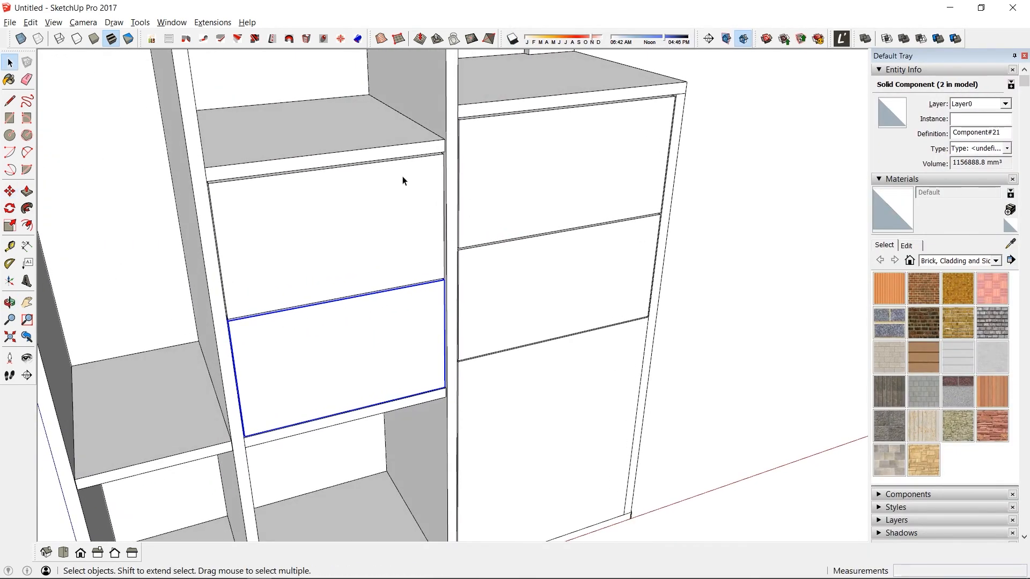
# Step: Inside the upper narrowed drawer front component, place a guide 30 mm below the front face's upper edge
pyautogui.click(403, 181)
pyautogui.scroll(5, 370, 189)
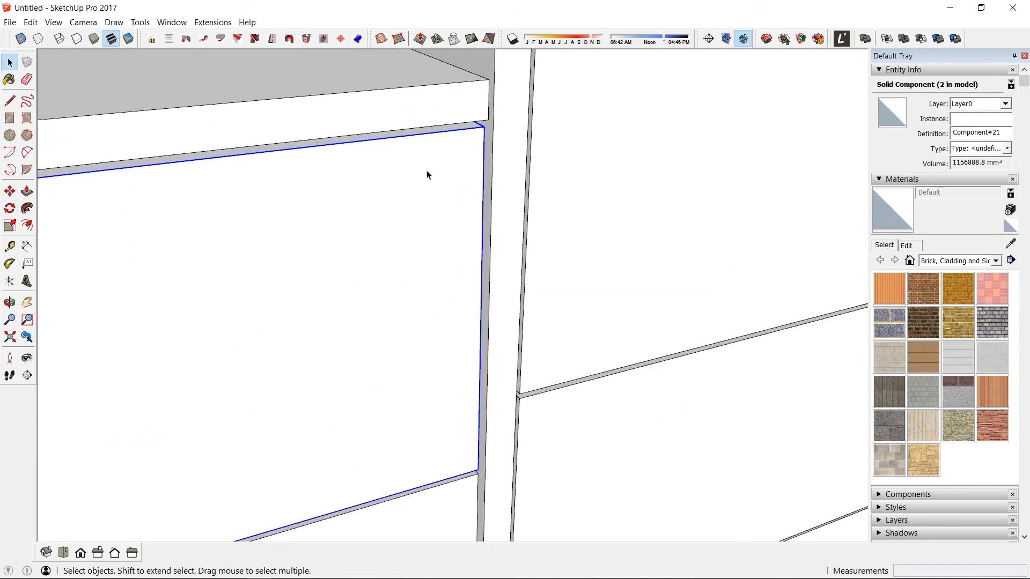
pyautogui.doubleClick(397, 193)
pyautogui.click(400, 177)
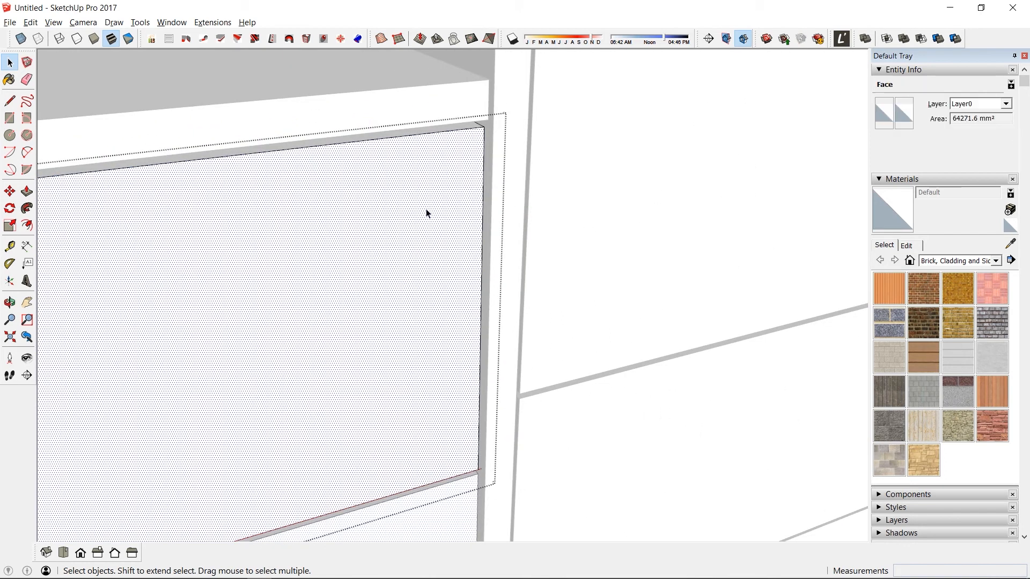
pyautogui.moveTo(425, 211); pyautogui.dragTo(454, 201, button='middle')
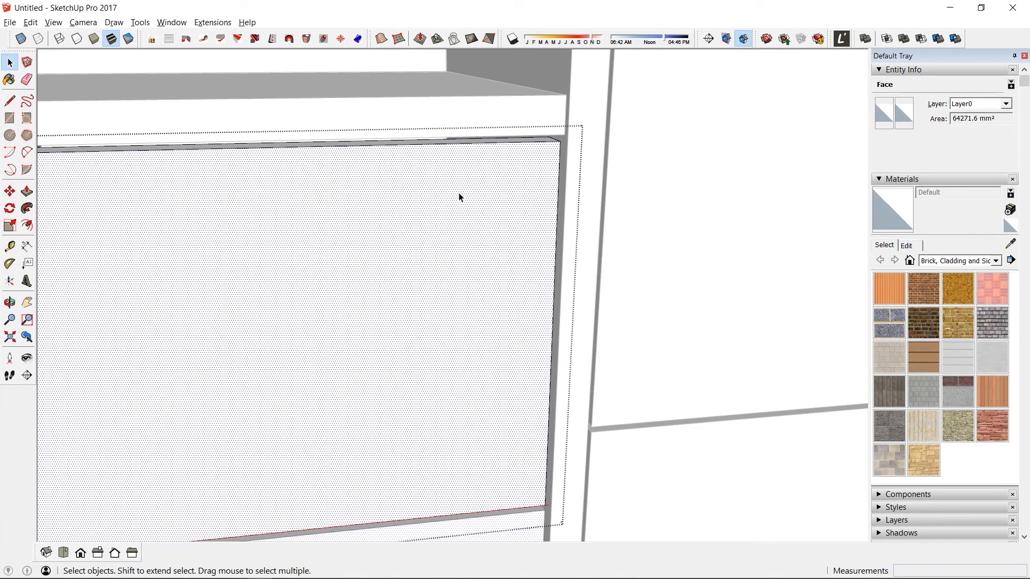
pyautogui.press('r')
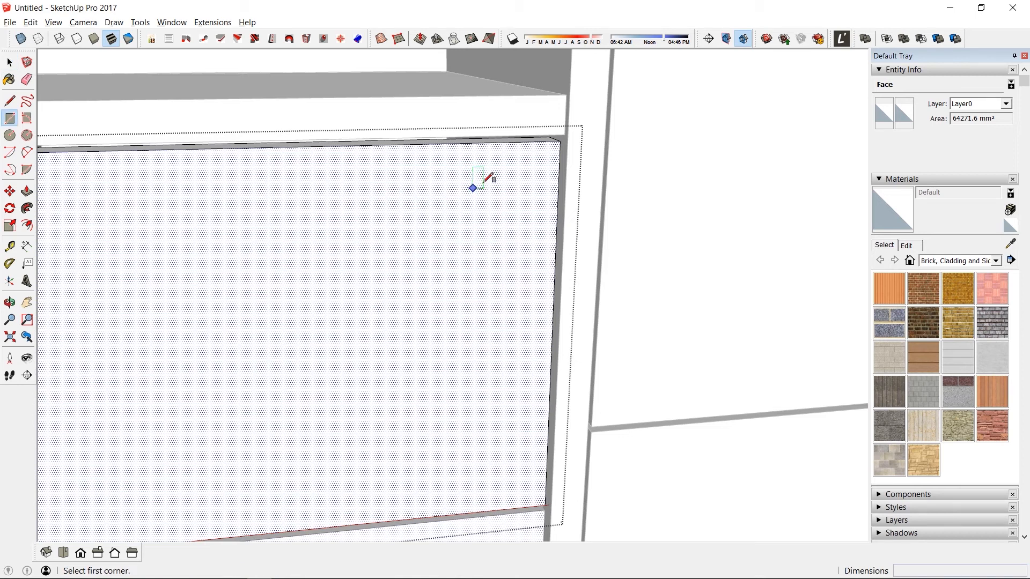
pyautogui.press('t')
pyautogui.click(463, 142)
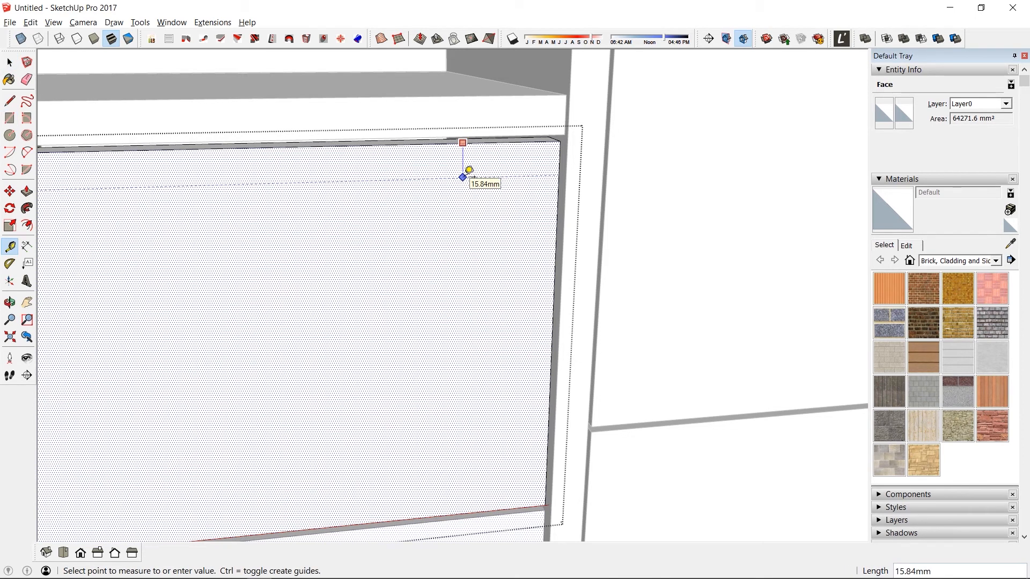
pyautogui.write('30')
pyautogui.press('Return')
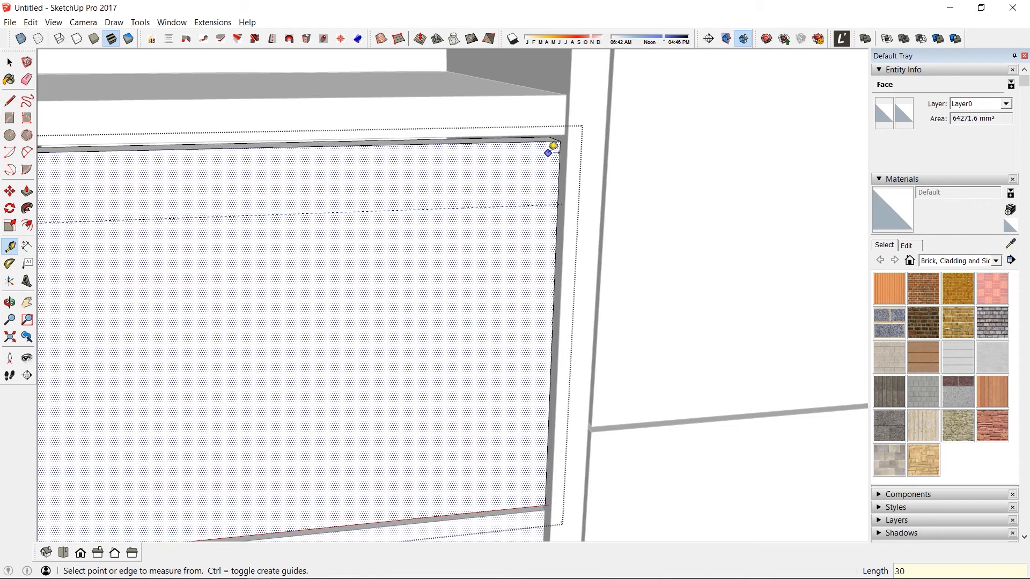
# Step: Place a vertical guide 60 mm in from the right edge of the same drawer front face
pyautogui.click(561, 150)
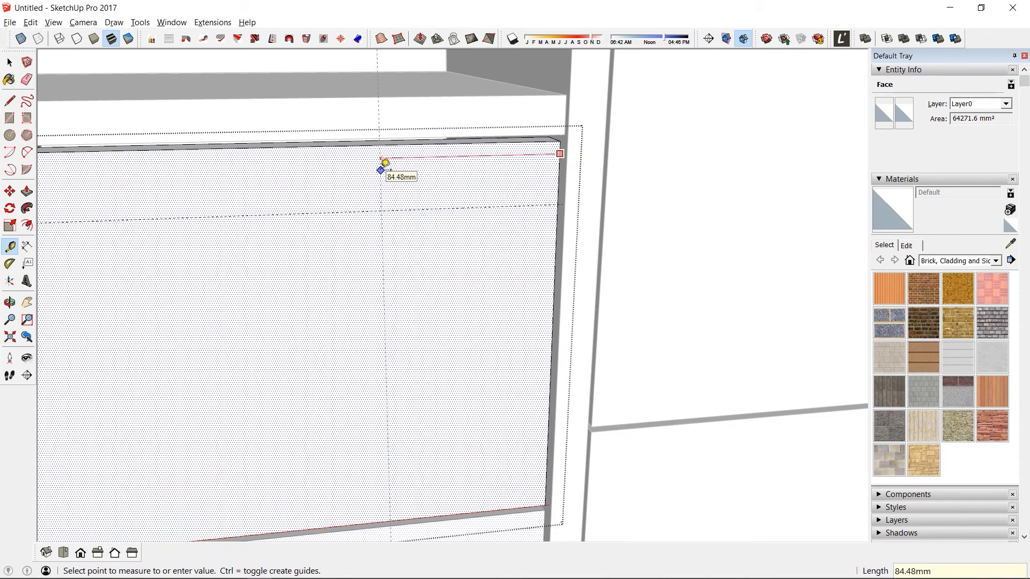
pyautogui.write('60')
pyautogui.press('Return')
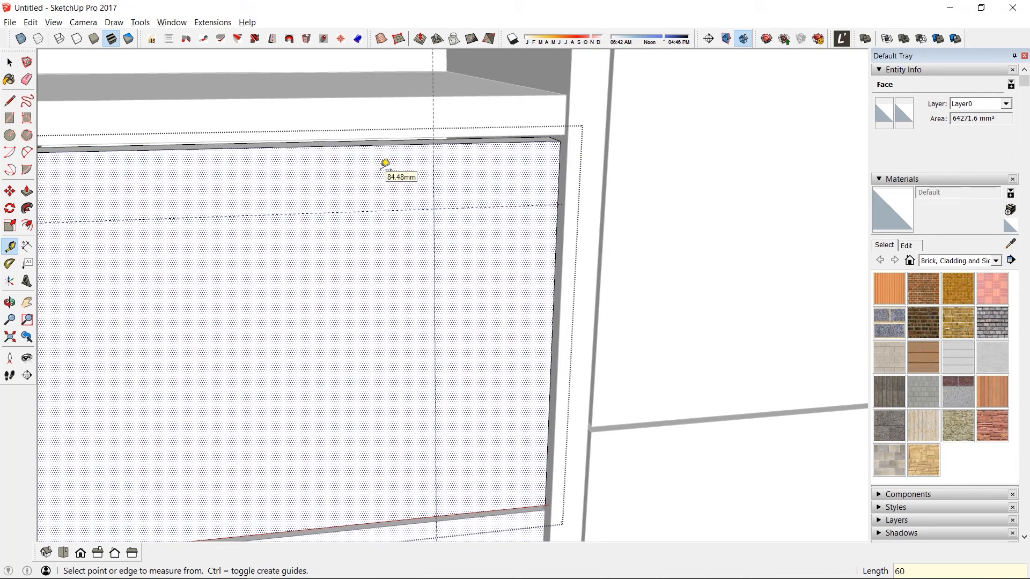
# Step: Set the vertical guide's offset from the drawer front's right edge to 80 mm and place a horizontal guide 25 mm below the upper edge
pyautogui.press('Return')
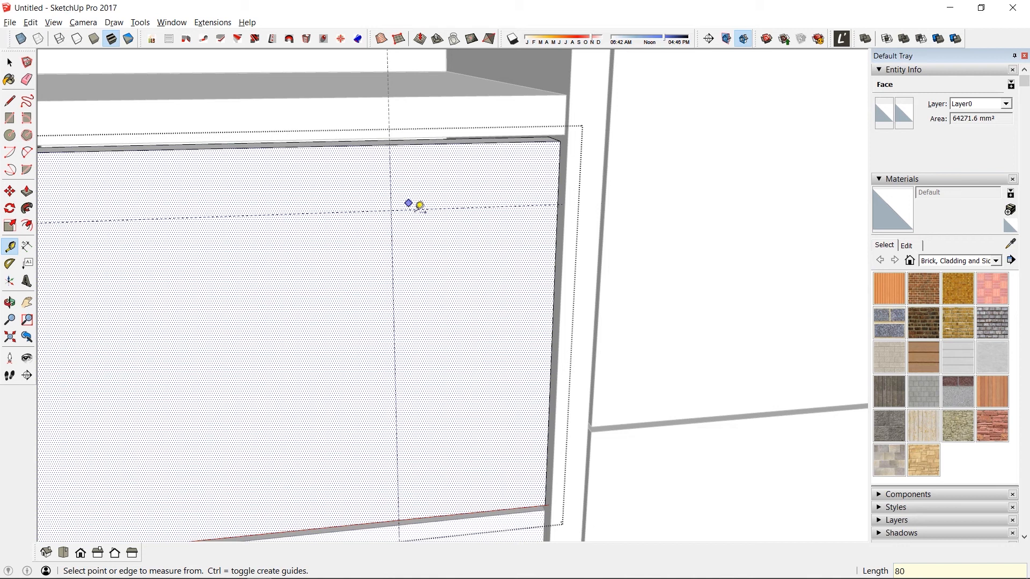
pyautogui.click(429, 142)
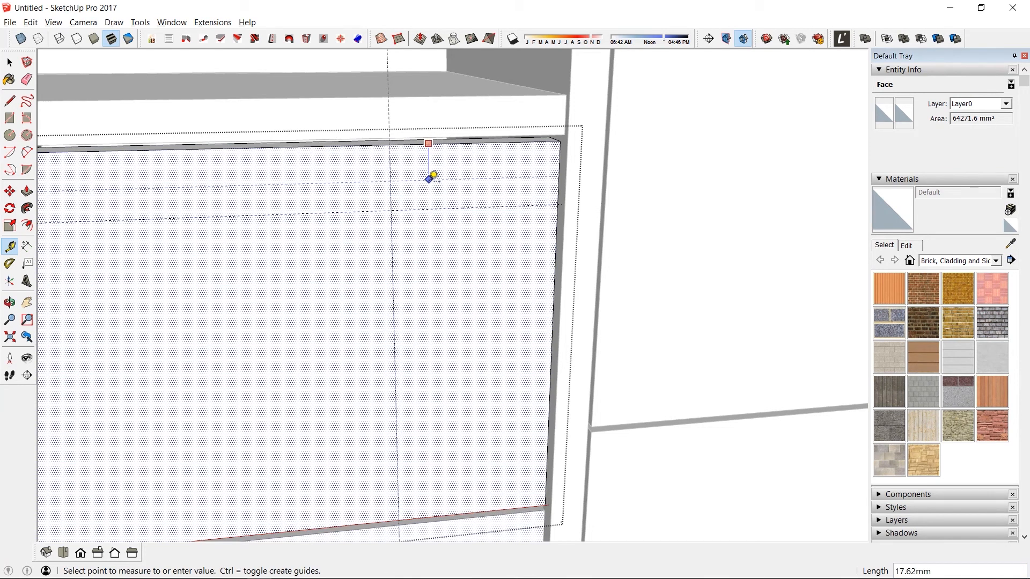
pyautogui.write('25')
pyautogui.press('Return')
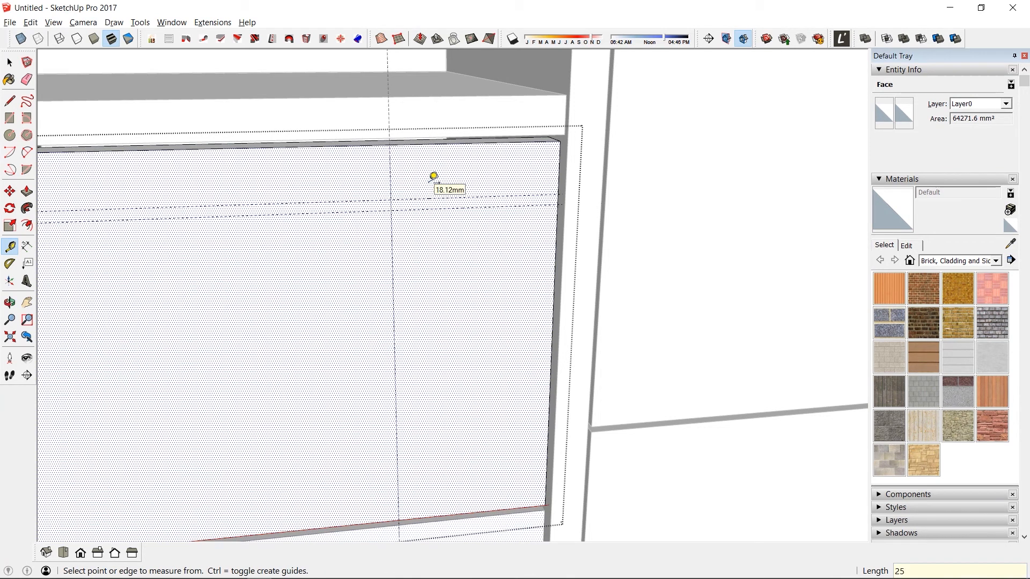
# Step: Erase the old horizontal guide 30 mm below the upper edge of the drawer front
pyautogui.press('e')
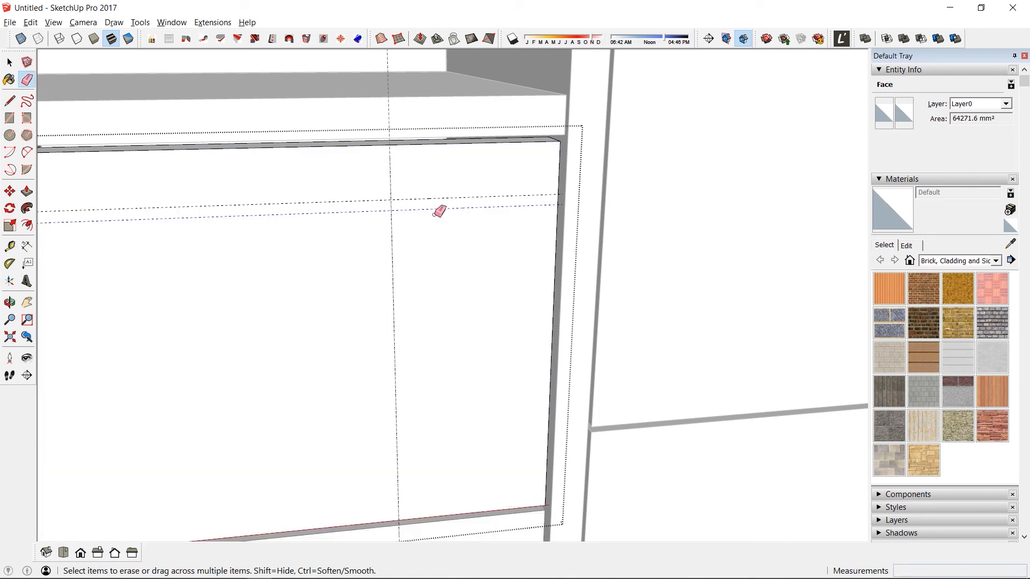
pyautogui.scroll(-5, 439, 209)
pyautogui.moveTo(397, 284)
pyautogui.mouseDown(button='middle')
pyautogui.moveTo(170, 236)
pyautogui.moveTo(450, 245)
pyautogui.moveTo(332, 284)
pyautogui.moveTo(241, 276)
pyautogui.moveTo(196, 304)
pyautogui.moveTo(418, 260)
pyautogui.moveTo(308, 275)
pyautogui.moveTo(409, 259)
pyautogui.moveTo(404, 269)
pyautogui.mouseUp(button='middle')
pyautogui.scroll(-5, 445, 251)
pyautogui.scroll(5, 416, 254)
pyautogui.scroll(6, 405, 251)
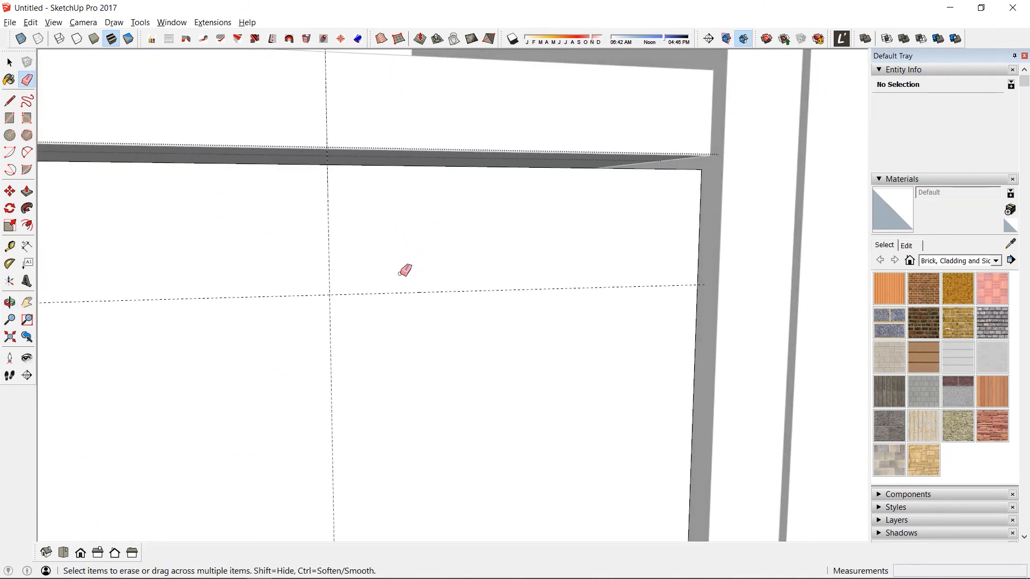
# Step: Place a second vertical guide 30 mm to the right of the existing vertical guide on the drawer front
pyautogui.scroll(-3, 321, 311)
pyautogui.press('t')
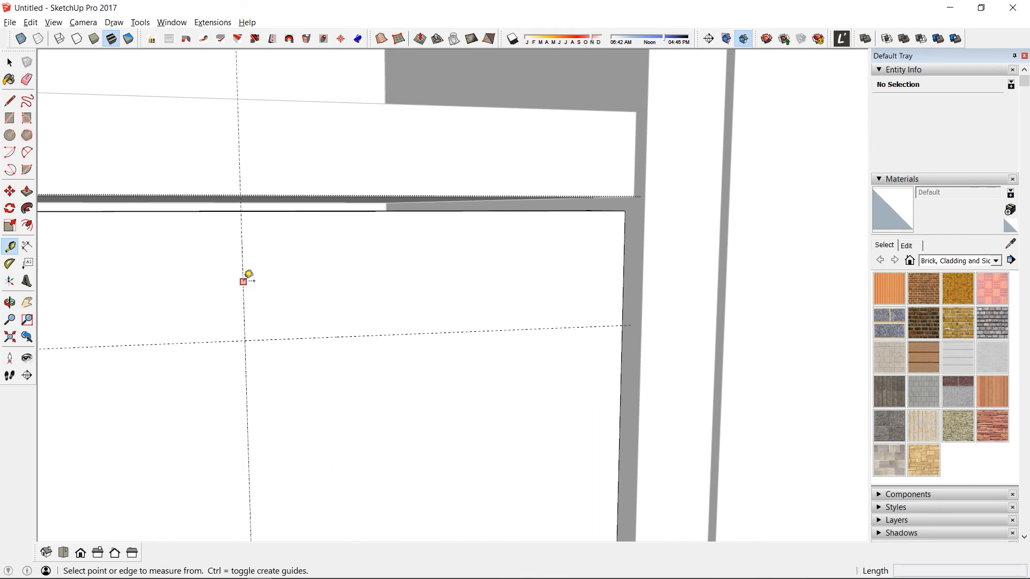
pyautogui.click(244, 280)
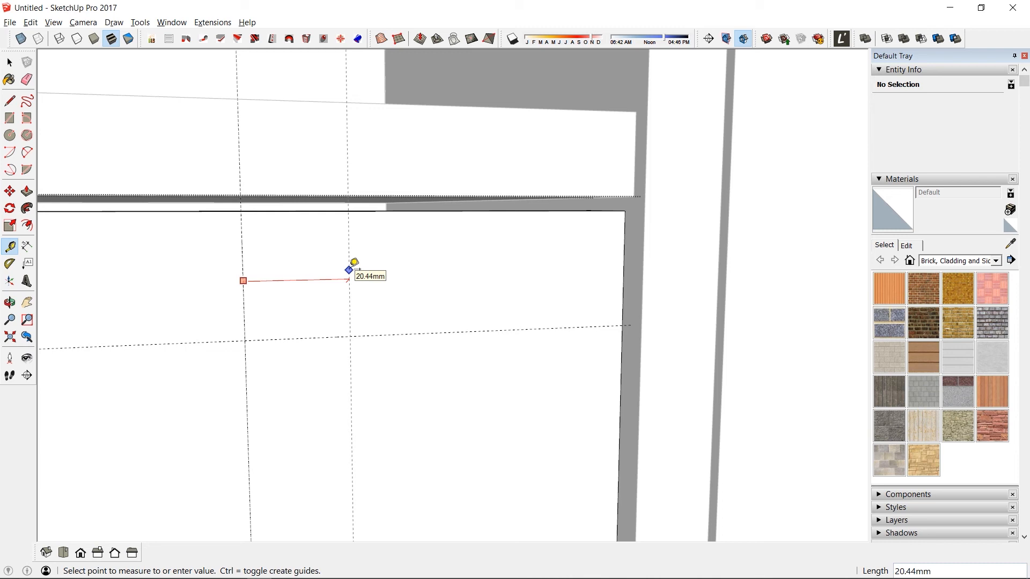
pyautogui.write('30')
pyautogui.press('Return')
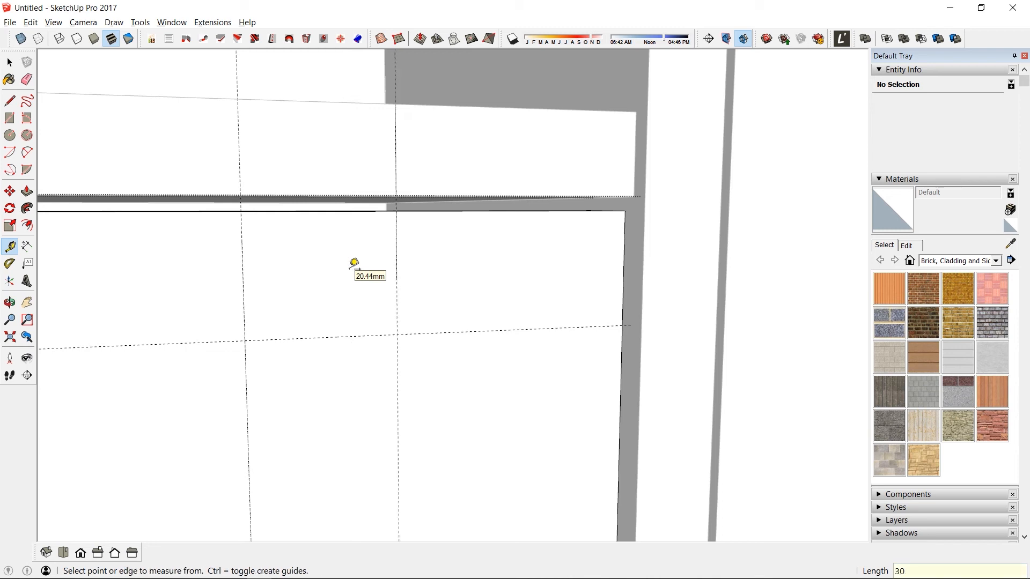
# Step: Draw an arc with an 8 mm bulge from the left guide at the front's upper edge to the crossing of the right and horizontal guides
pyautogui.press('a')
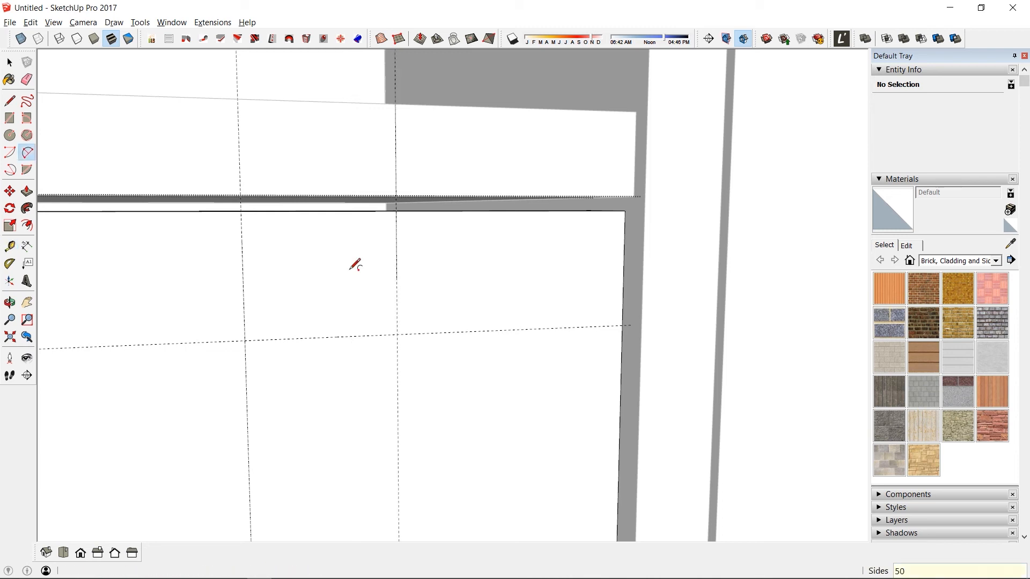
pyautogui.click(241, 210)
pyautogui.click(396, 334)
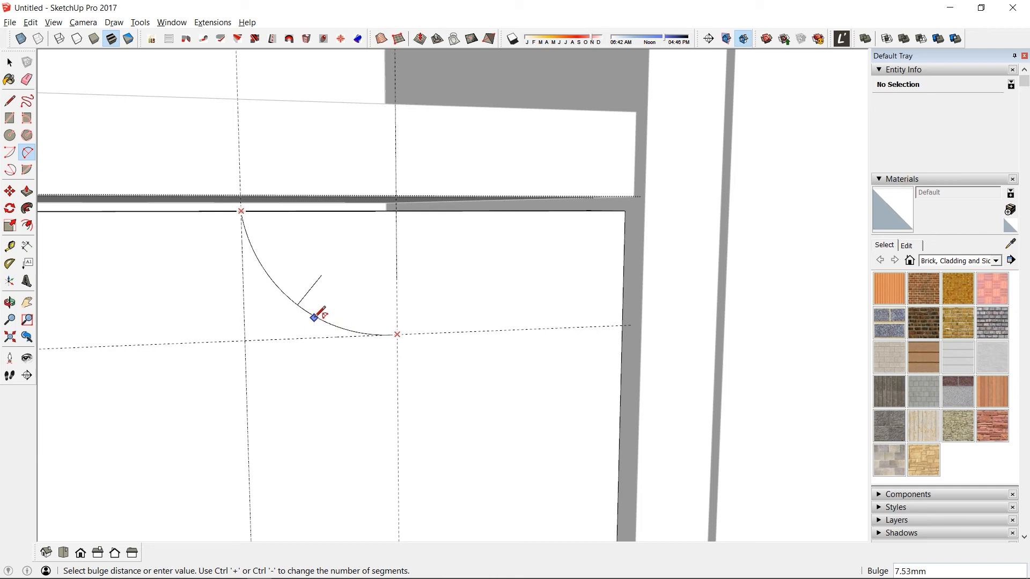
pyautogui.press('Return')
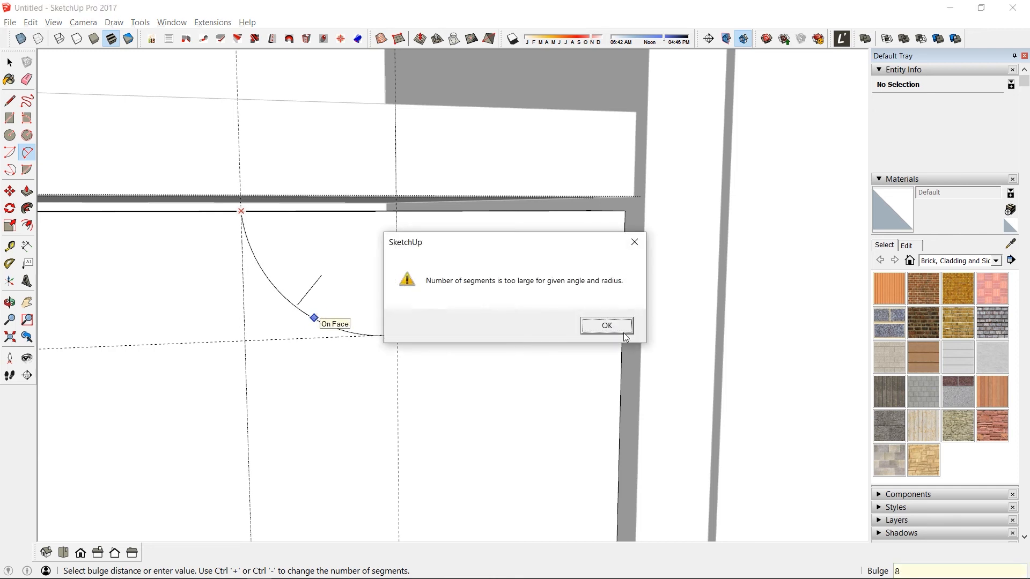
pyautogui.click(619, 331)
# Step: Draw a line from the arc's lower end along the horizontal guide to the drawer front's right edge
pyautogui.moveTo(340, 343); pyautogui.dragTo(344, 383, button='middle')
pyautogui.press('l')
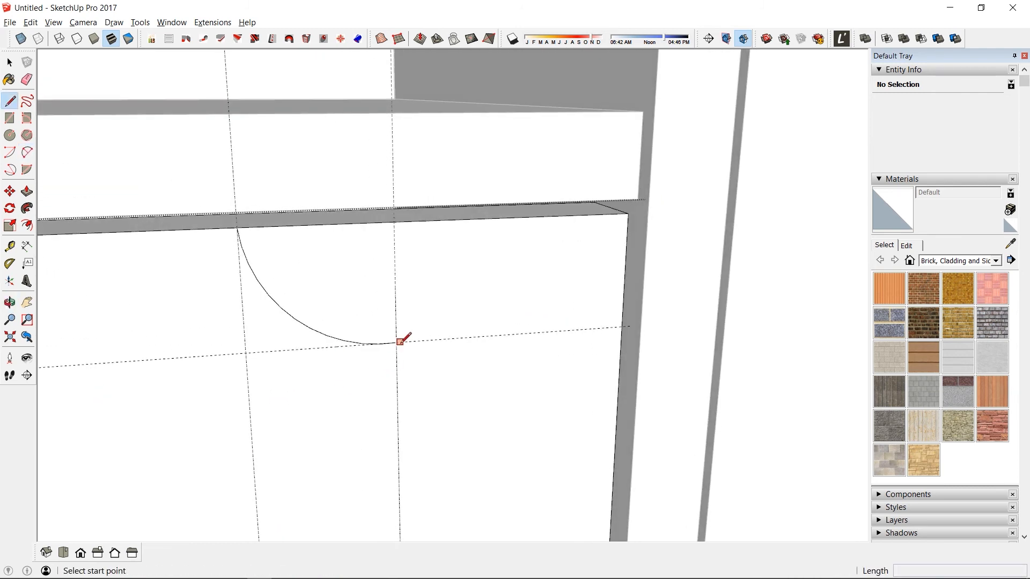
pyautogui.click(396, 342)
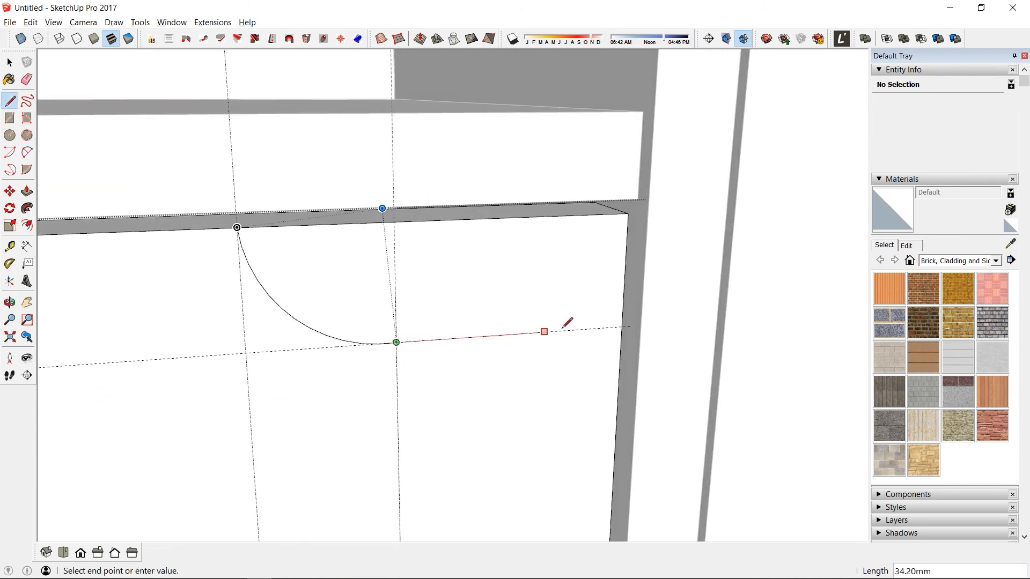
pyautogui.click(623, 325)
# Step: Push the curved corner area 18 mm back through the drawer front to cut the handle opening
pyautogui.moveTo(407, 330); pyautogui.dragTo(259, 384, button='middle')
pyautogui.press('p')
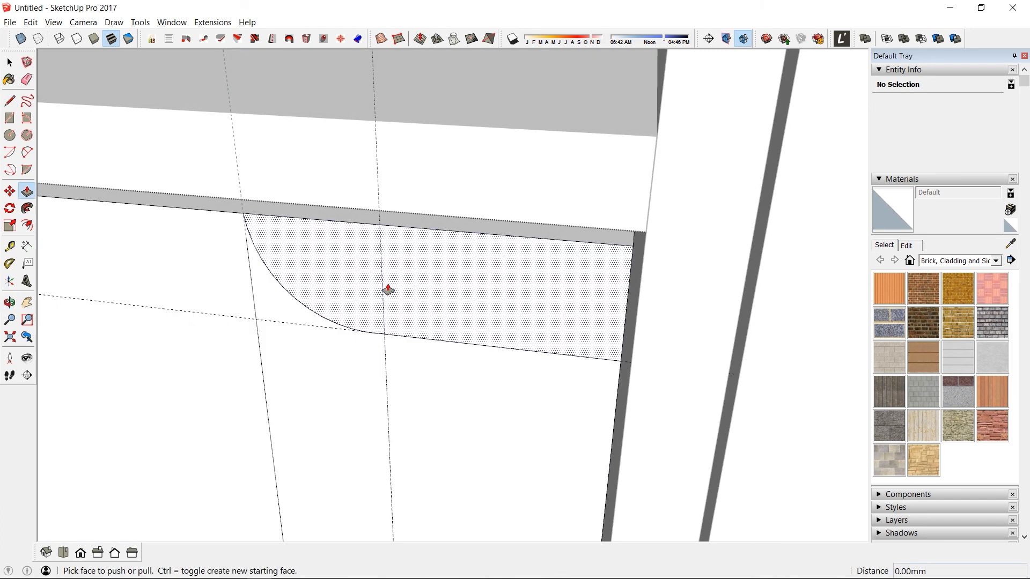
pyautogui.click(388, 290)
pyautogui.click(446, 247)
# Step: Erase all horizontal and vertical guides inside the drawer front component and leave the component
pyautogui.scroll(-6, 433, 257)
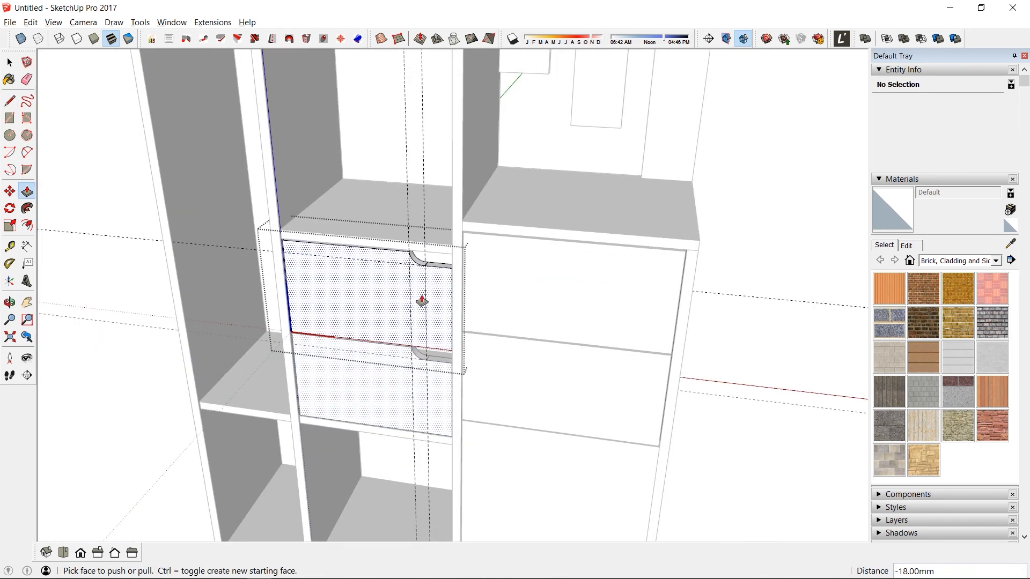
pyautogui.moveTo(422, 302)
pyautogui.mouseDown(button='middle')
pyautogui.moveTo(420, 140)
pyautogui.moveTo(361, 140)
pyautogui.moveTo(301, 168)
pyautogui.moveTo(290, 215)
pyautogui.moveTo(680, 221)
pyautogui.moveTo(416, 244)
pyautogui.moveTo(426, 310)
pyautogui.mouseUp(button='middle')
pyautogui.scroll(-8, 417, 255)
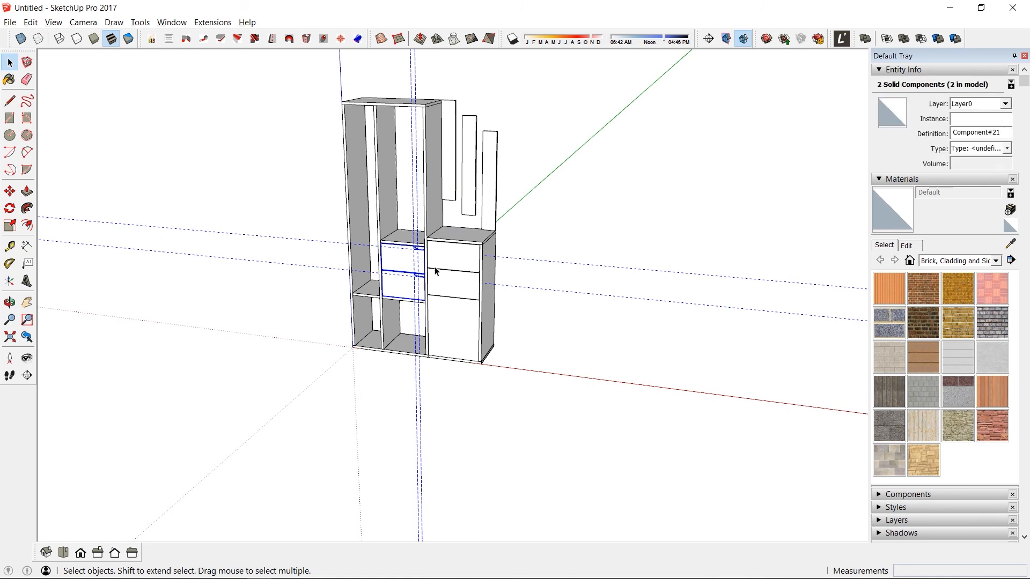
pyautogui.tripleClick(405, 262)
pyautogui.press('r')
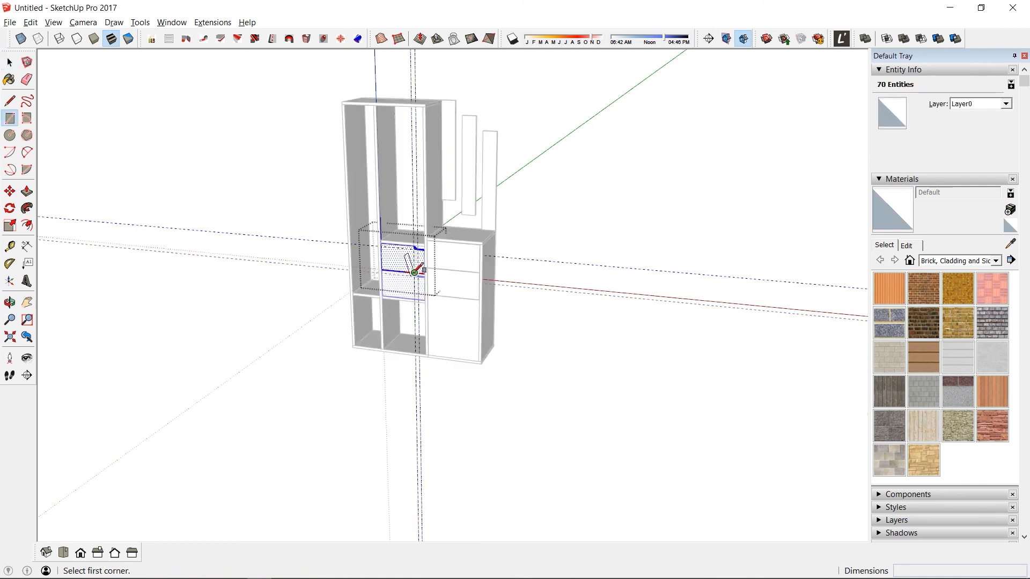
pyautogui.press('e')
pyautogui.moveTo(421, 372); pyautogui.dragTo(581, 242, button='middle')
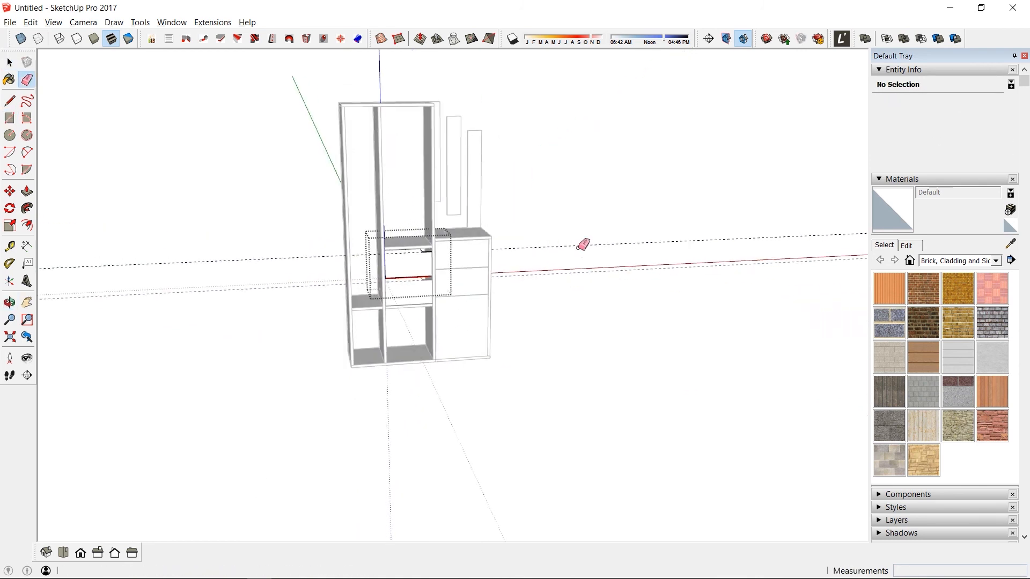
pyautogui.press('space')
pyautogui.press('e')
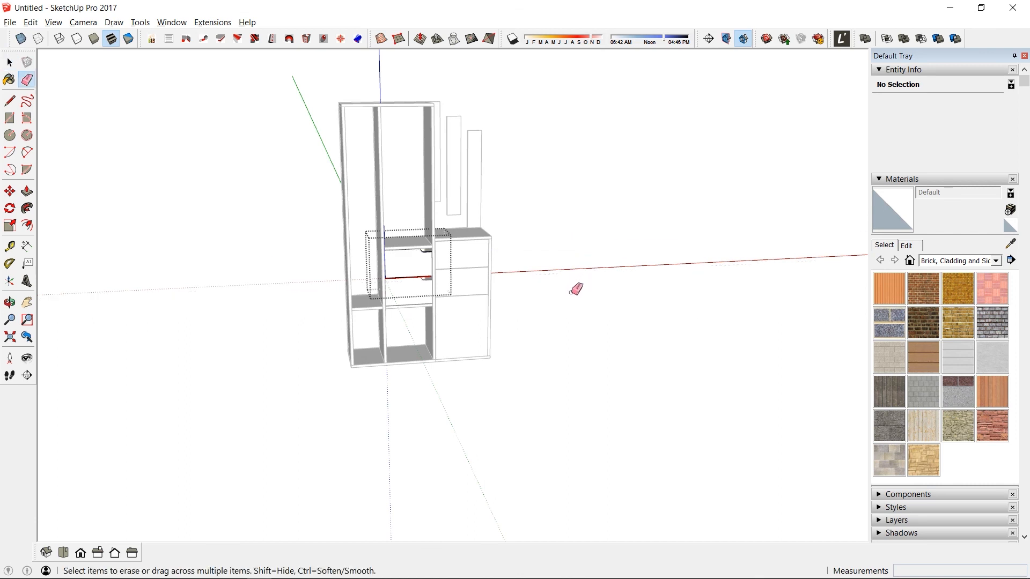
pyautogui.press('space')
pyautogui.click(561, 304)
# Step: Inspect the handle cutouts in the middle drawers and check the drawer fronts in the right column from several angles
pyautogui.moveTo(434, 271); pyautogui.dragTo(266, 262, button='middle')
pyautogui.scroll(10, 411, 293)
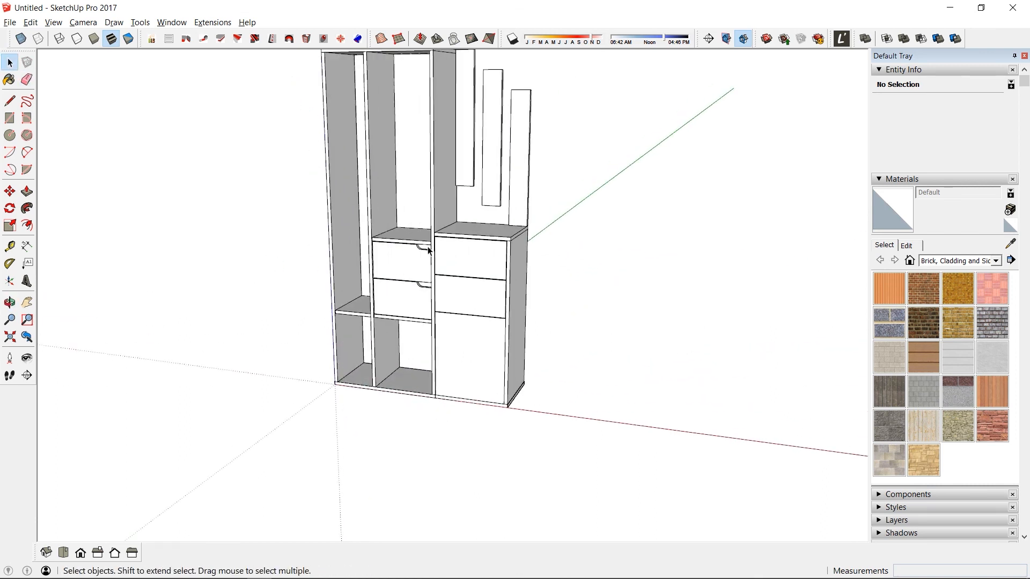
pyautogui.moveTo(411, 293); pyautogui.dragTo(419, 338, button='middle')
pyautogui.scroll(-6, 418, 338)
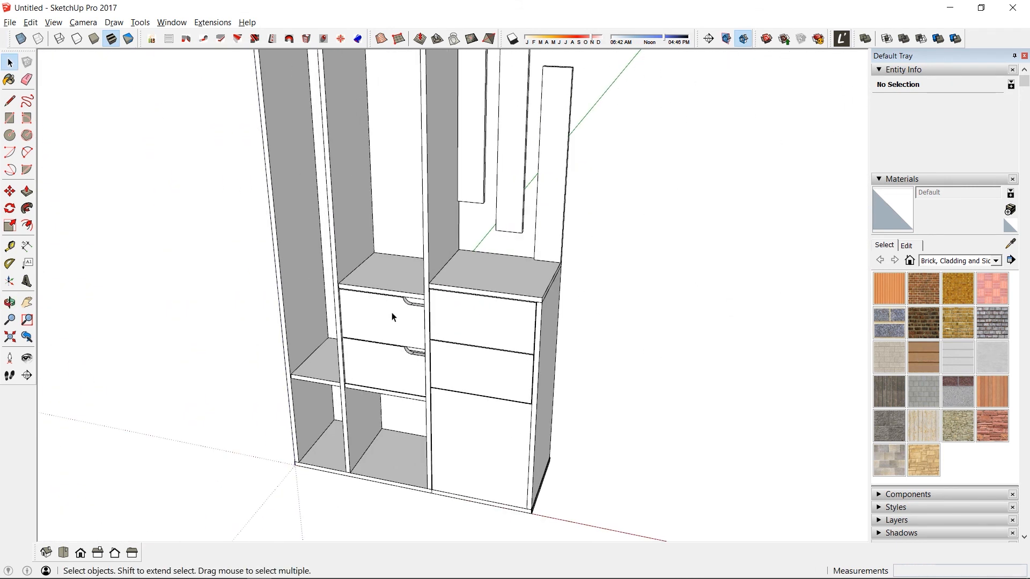
pyautogui.click(373, 386)
pyautogui.click(478, 324)
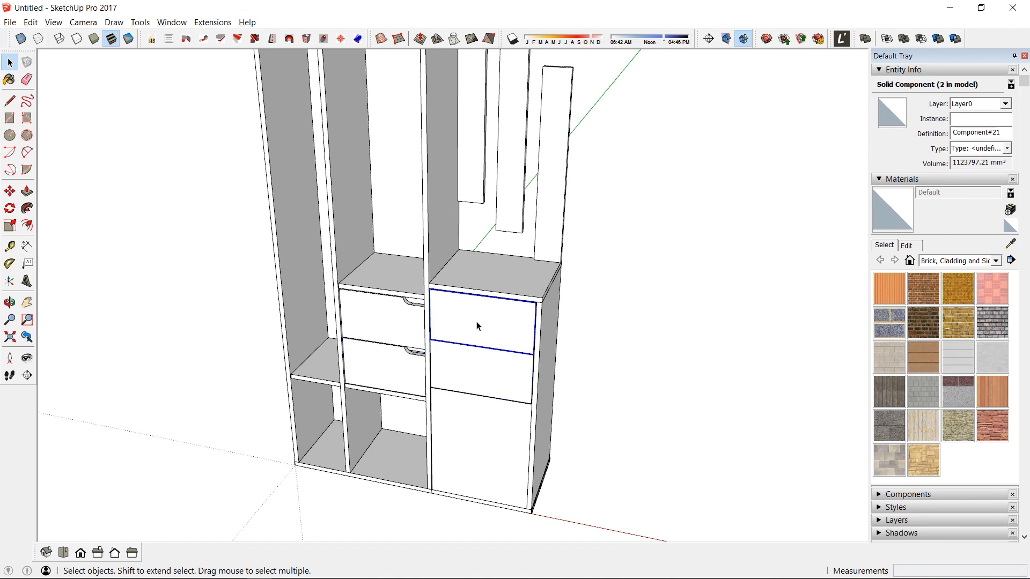
pyautogui.moveTo(400, 390); pyautogui.dragTo(518, 356, button='middle')
pyautogui.click(516, 364)
pyautogui.moveTo(517, 306); pyautogui.dragTo(408, 264, button='middle')
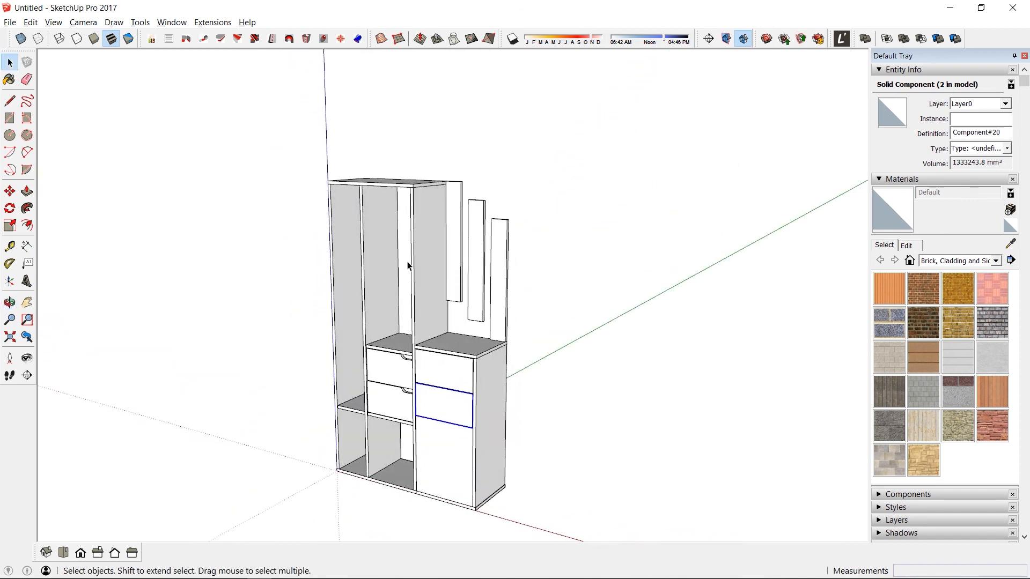
# Step: Bring back the two hidden tall doors covering the left and middle wardrobe compartments
pyautogui.hotkey('ctrl', 'z')
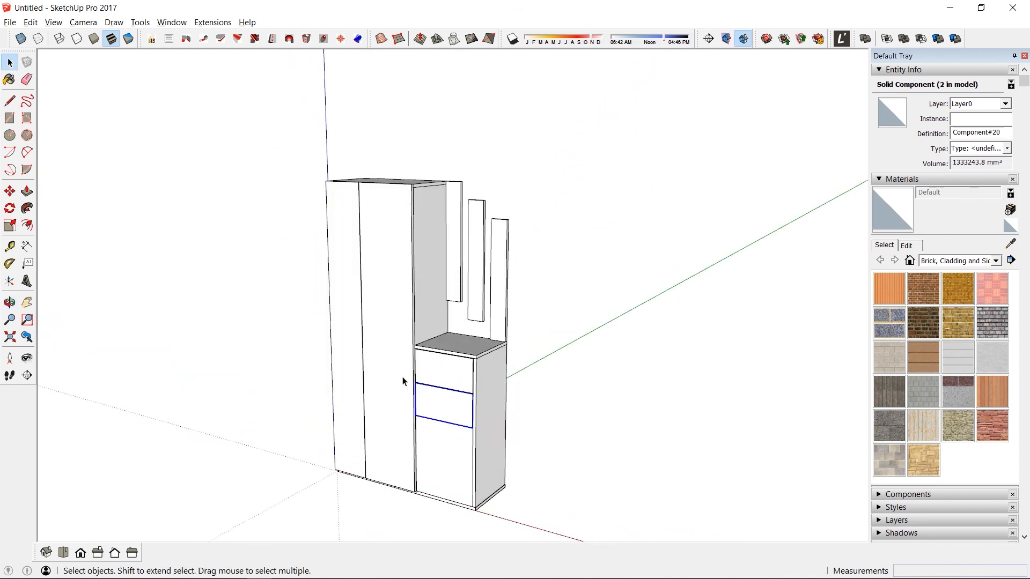